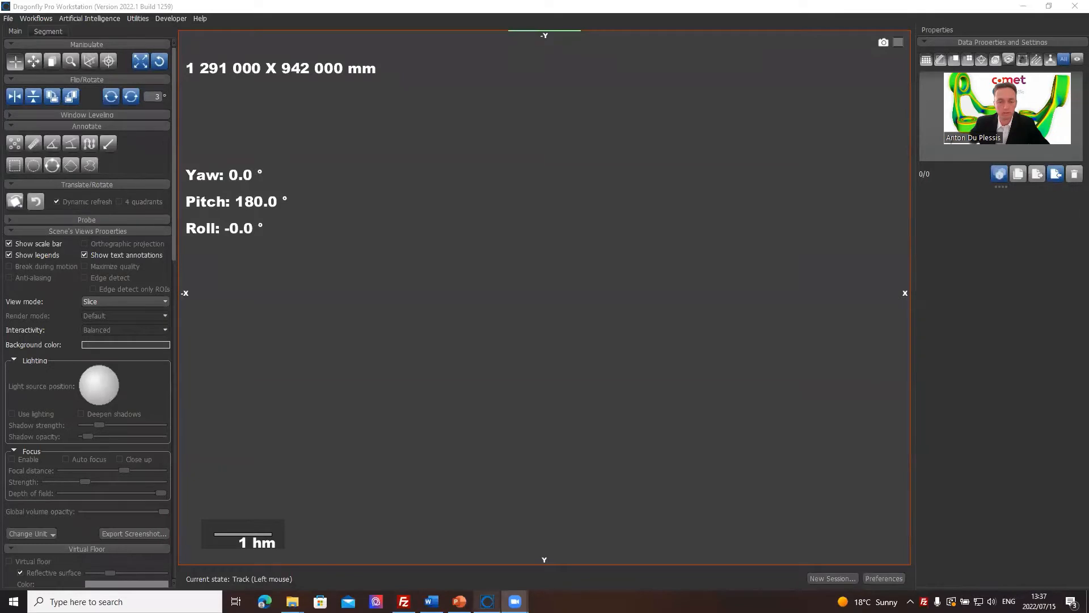
Import the object file vectorTrabecular.ORSObject from the 30 juin folder.
{"action": "left_click", "coordinate": [487, 601]}
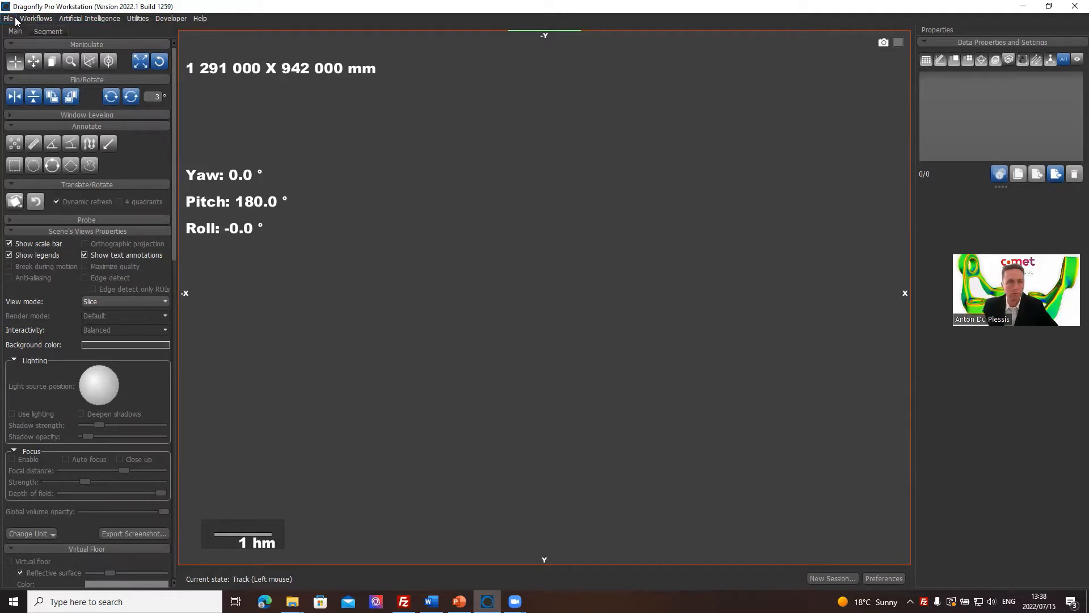
{"action": "left_click", "coordinate": [9, 19]}
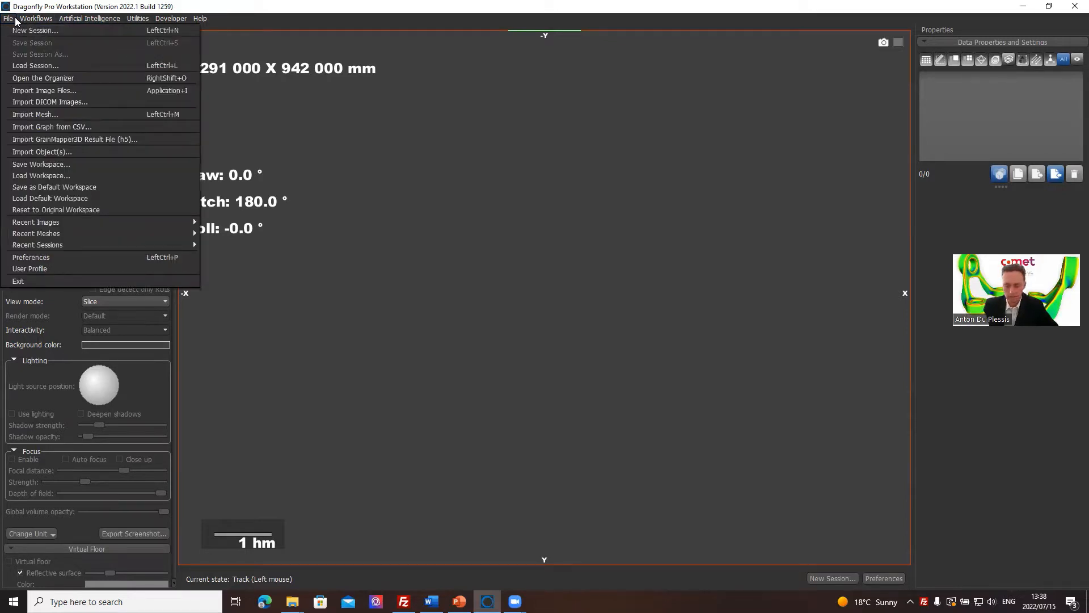
{"action": "left_click", "coordinate": [14, 18]}
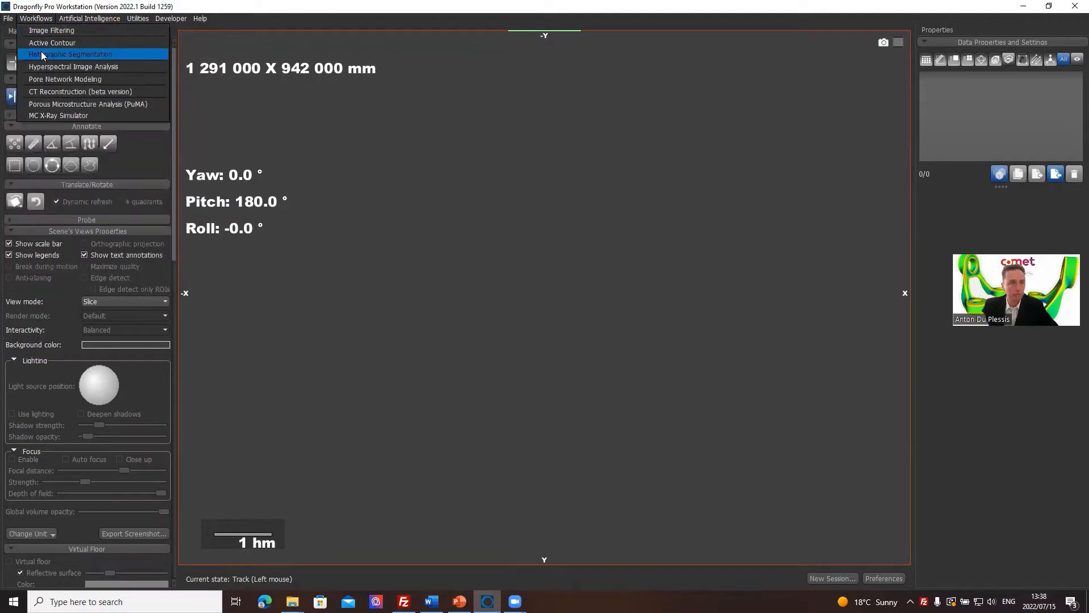
{"action": "left_click", "coordinate": [9, 19]}
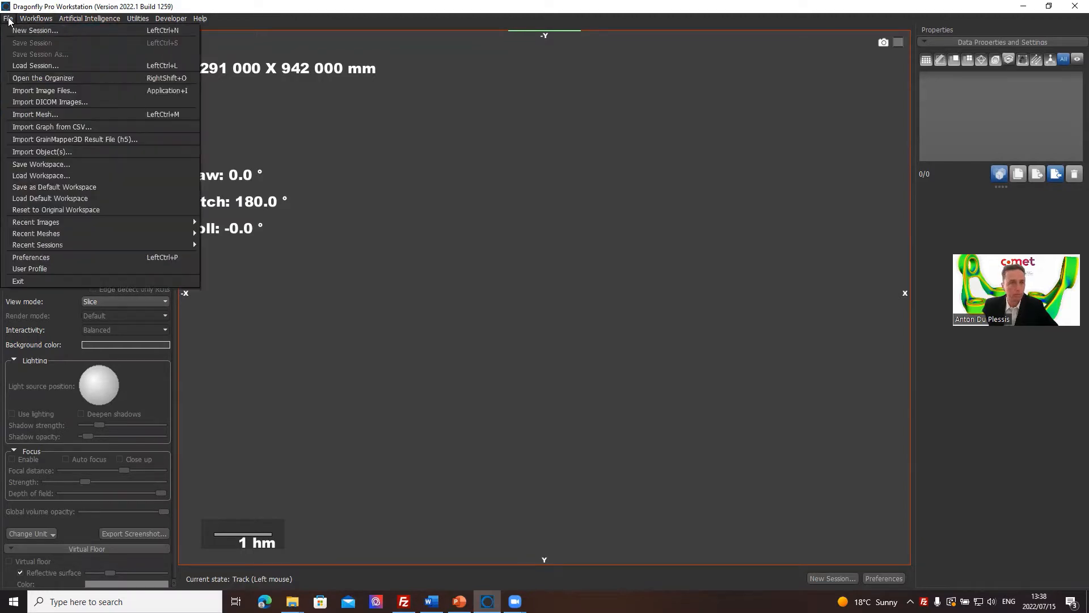
{"action": "left_click", "coordinate": [39, 152]}
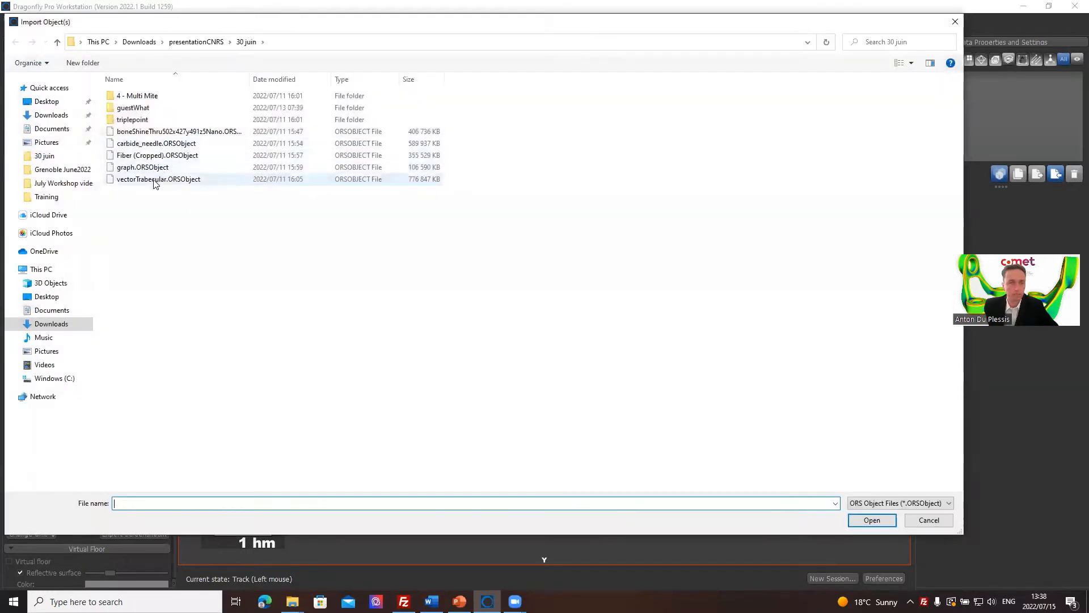
{"action": "left_click", "coordinate": [181, 180]}
{"action": "left_click", "coordinate": [872, 520]}
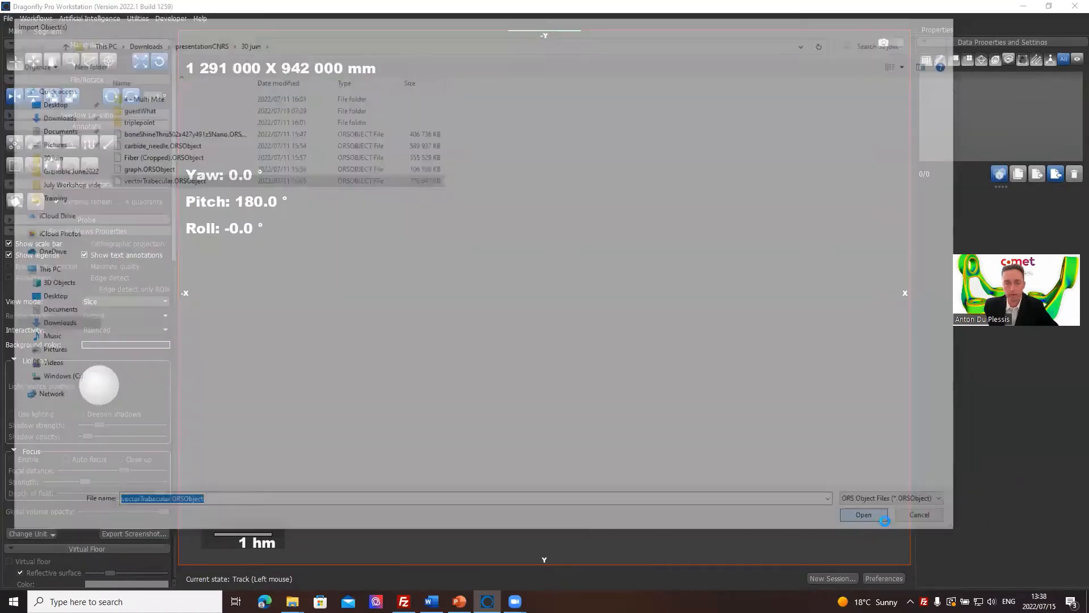
{"action": "left_click", "coordinate": [599, 378]}
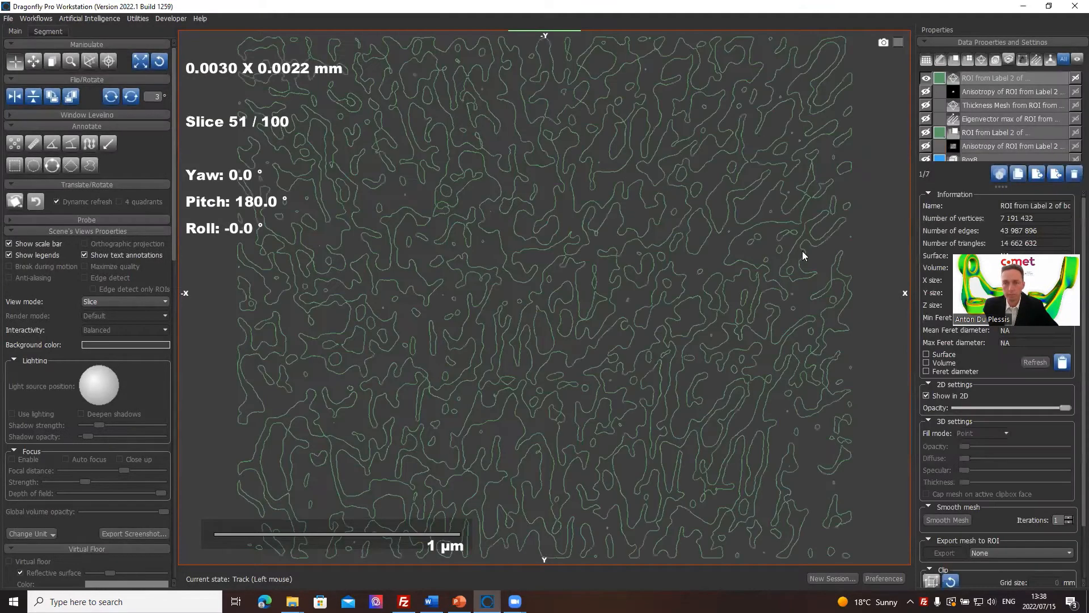
Show the voxel ROI from Label 2, hide the mesh of the same name, and keep the ROI selected.
{"action": "scroll", "coordinate": [996, 110], "scroll_direction": "down", "scroll_amount": 1}
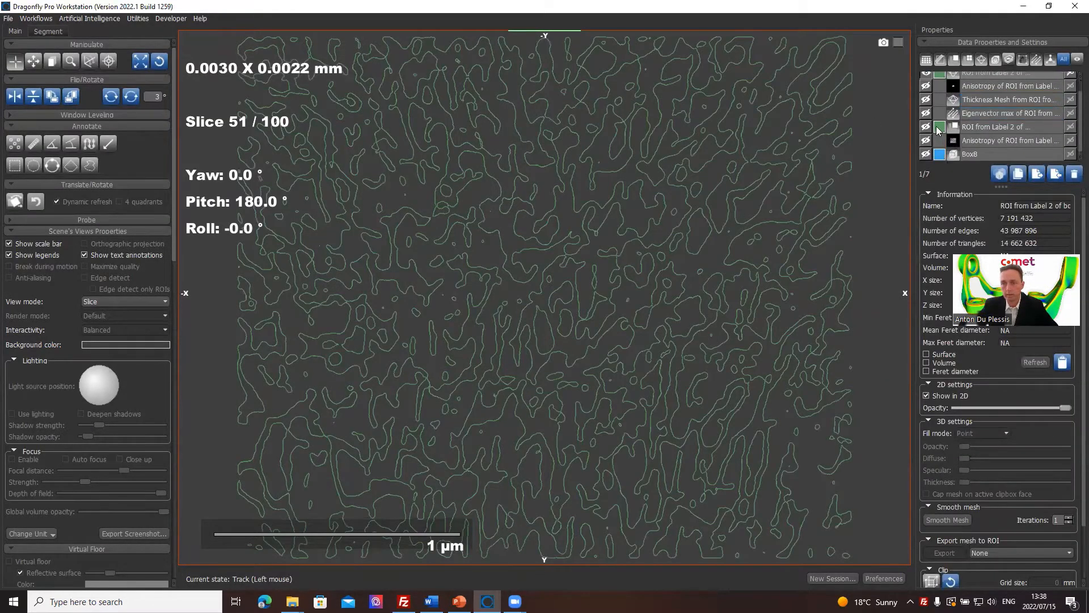
{"action": "left_click", "coordinate": [973, 127]}
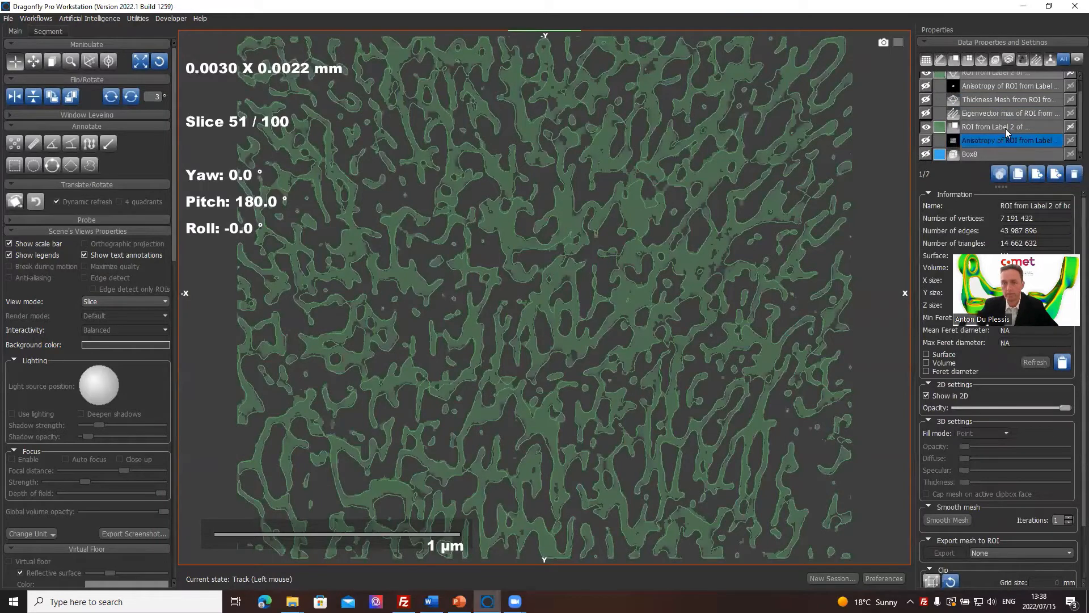
{"action": "scroll", "coordinate": [609, 275], "scroll_direction": "down", "scroll_amount": 2}
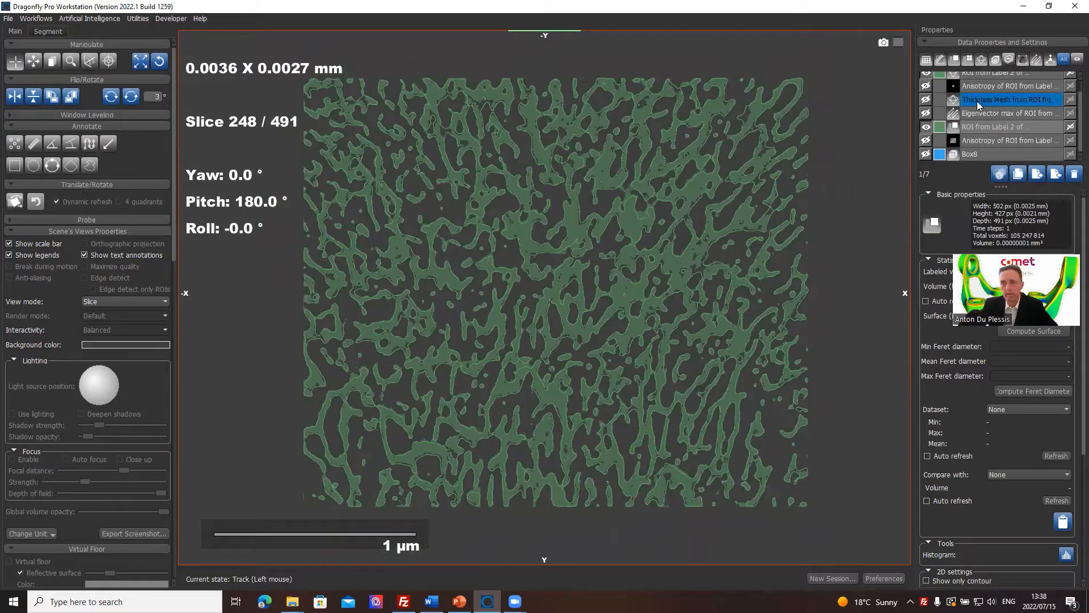
{"action": "left_click", "coordinate": [978, 80]}
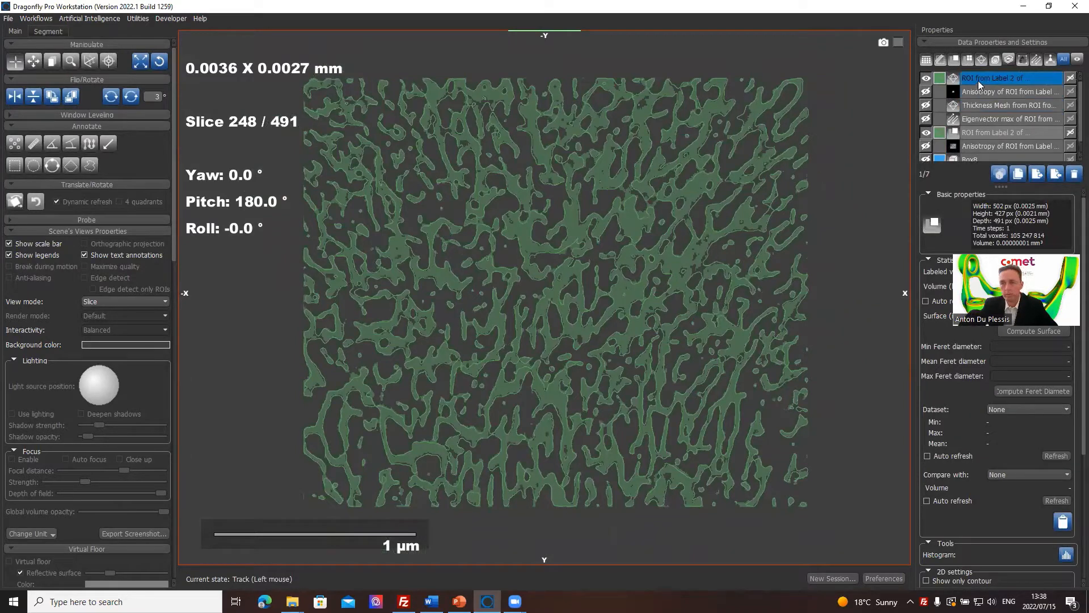
{"action": "left_click", "coordinate": [929, 78]}
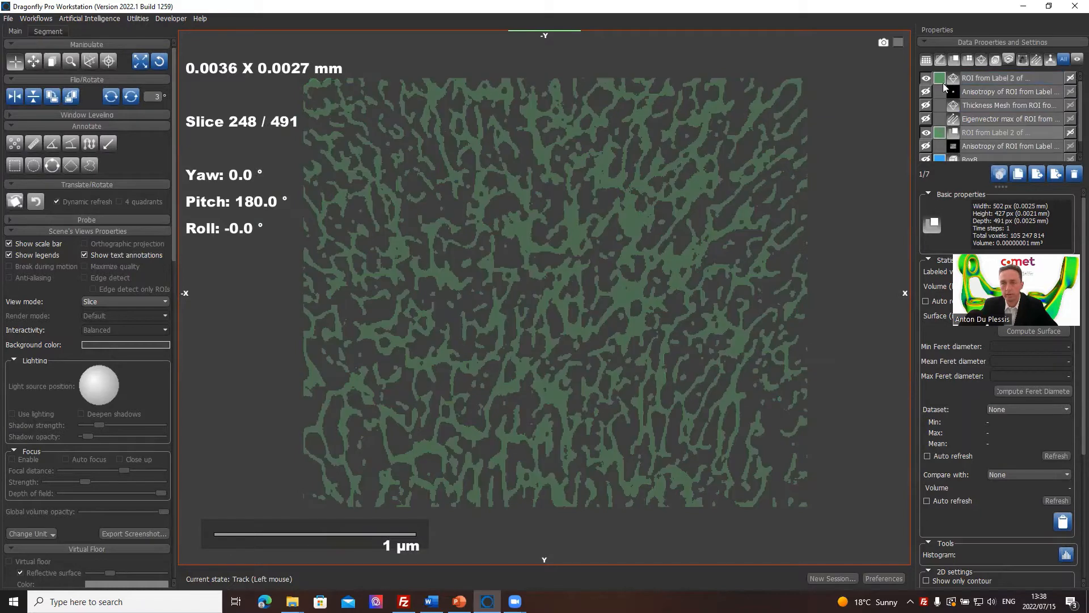
{"action": "left_click", "coordinate": [981, 134]}
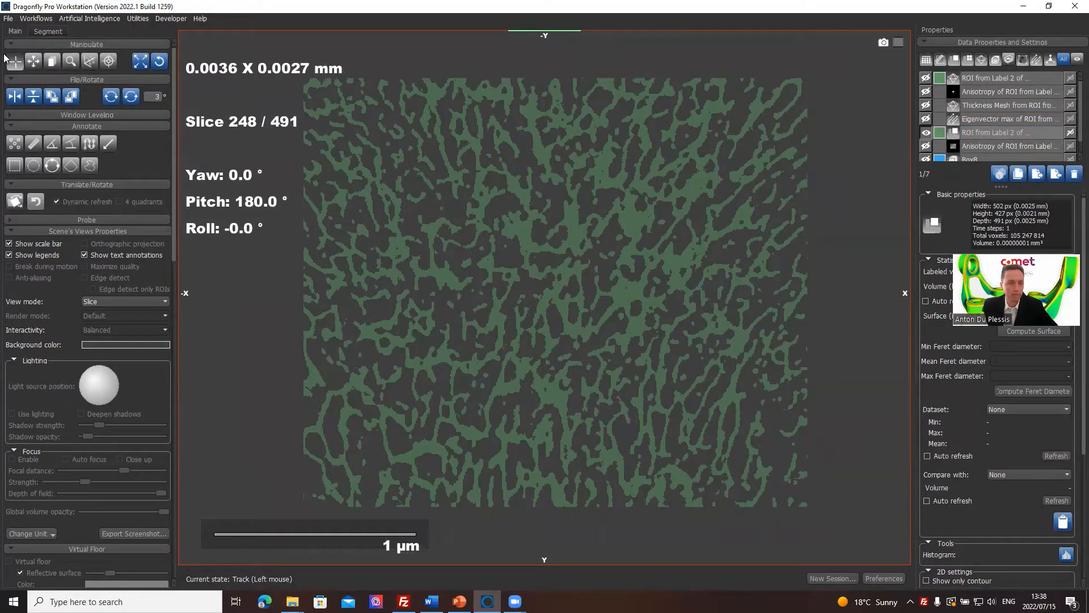
Export the ROI to a sampled normal thickness mesh with sampling 2 in X, Y and Z and one iteration of Laplacian smoothing.
{"action": "left_click", "coordinate": [48, 32]}
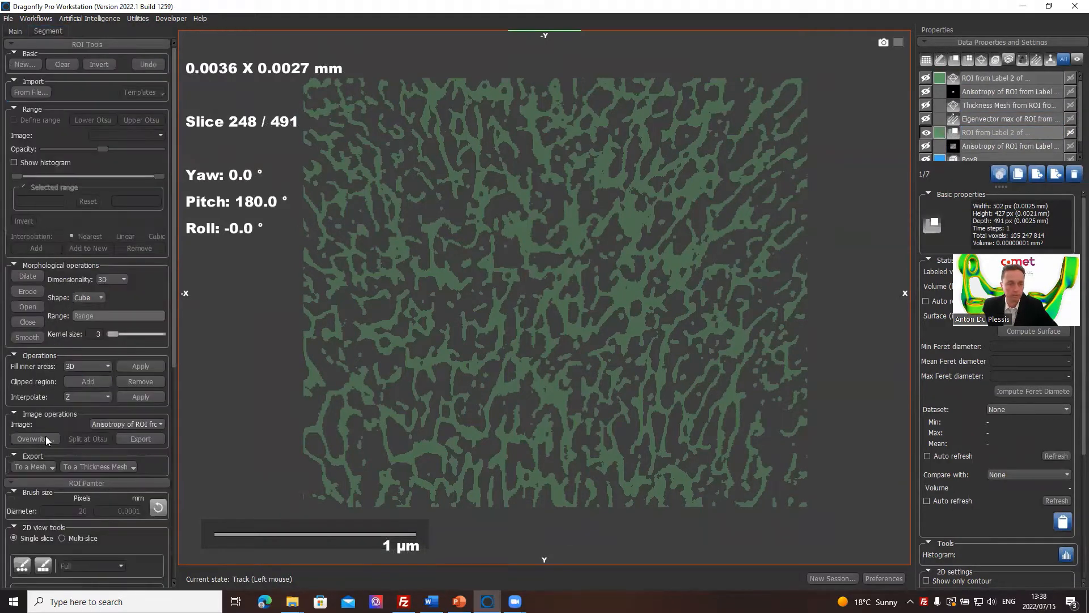
{"action": "scroll", "coordinate": [46, 439], "scroll_direction": "down", "scroll_amount": 5}
{"action": "scroll", "coordinate": [68, 405], "scroll_direction": "down", "scroll_amount": 1}
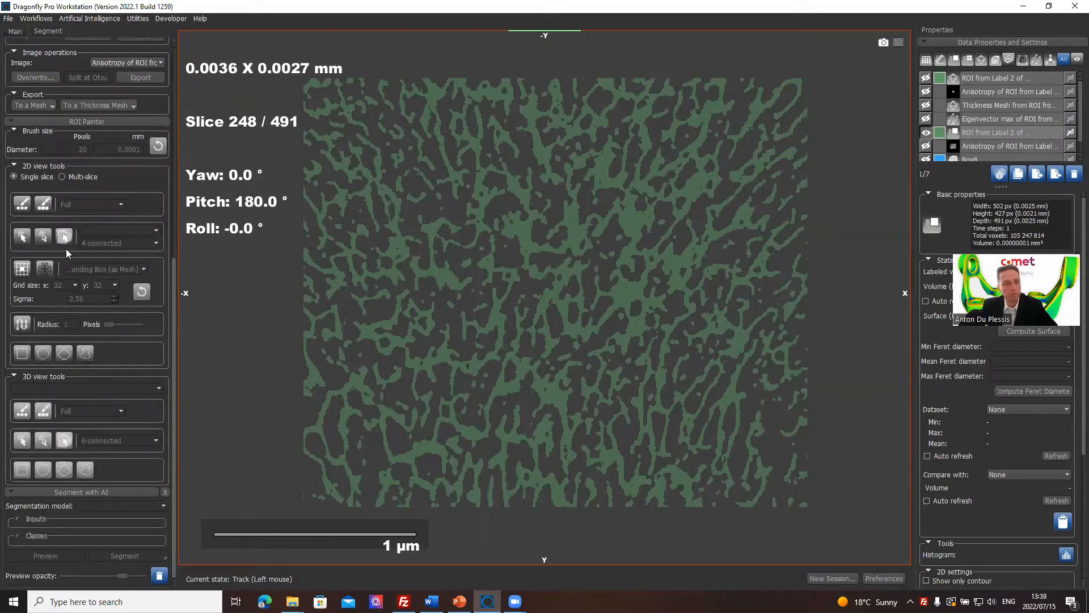
{"action": "left_click", "coordinate": [91, 104]}
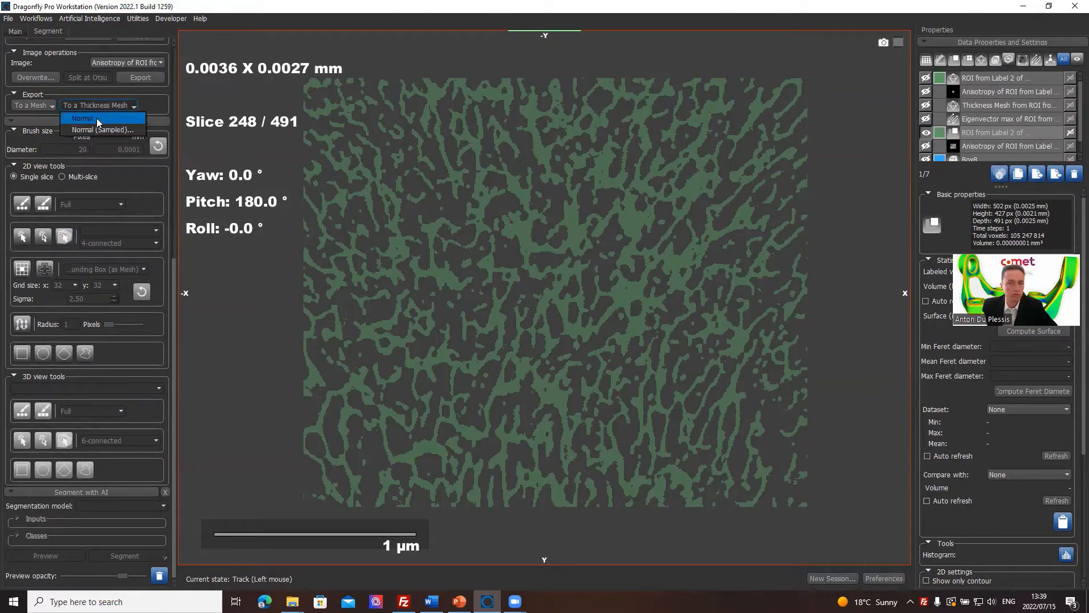
{"action": "left_click", "coordinate": [102, 130]}
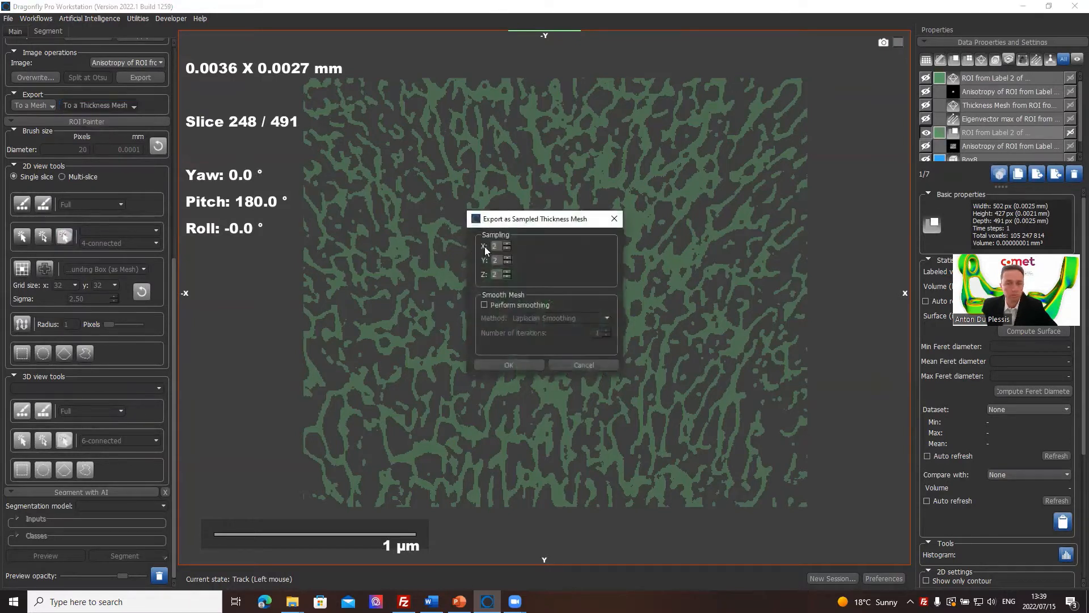
{"action": "left_click", "coordinate": [507, 304]}
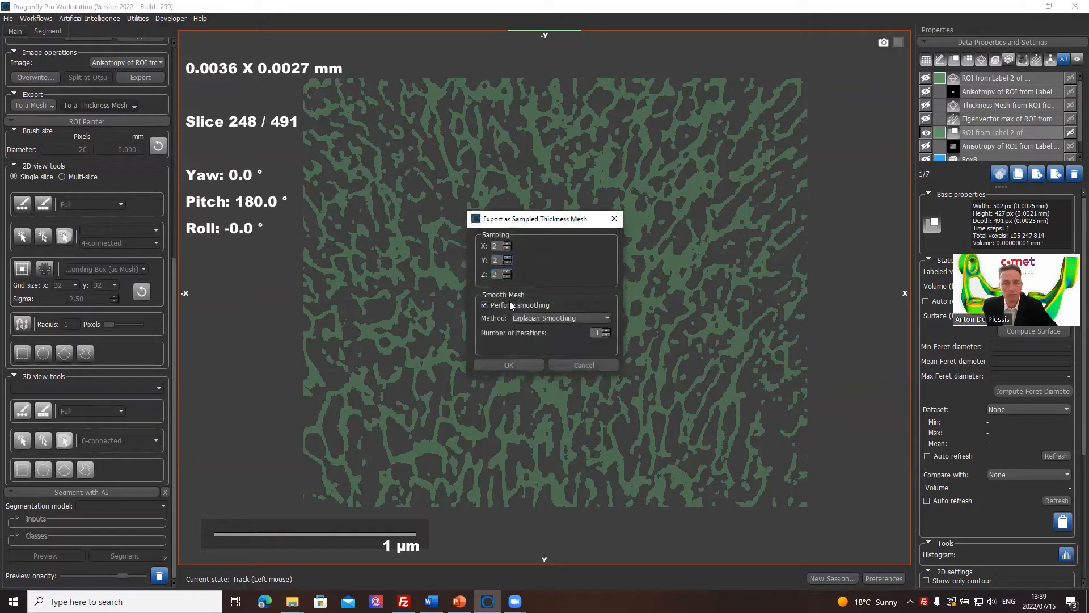
{"action": "left_click", "coordinate": [522, 365]}
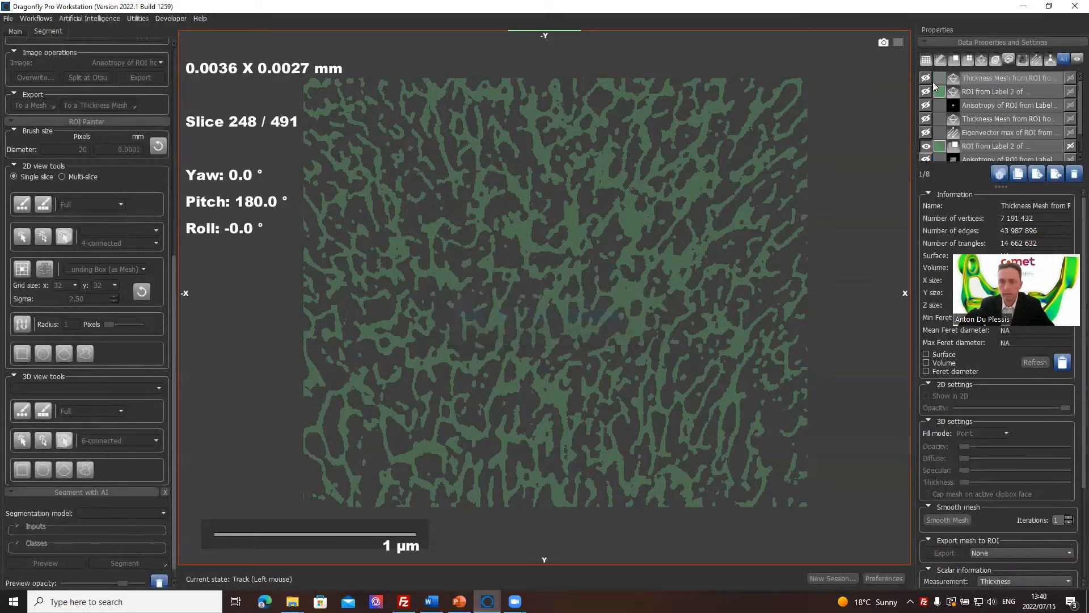
Show the newly generated thickness mesh and hide the ROI it was made from.
{"action": "left_click", "coordinate": [926, 78]}
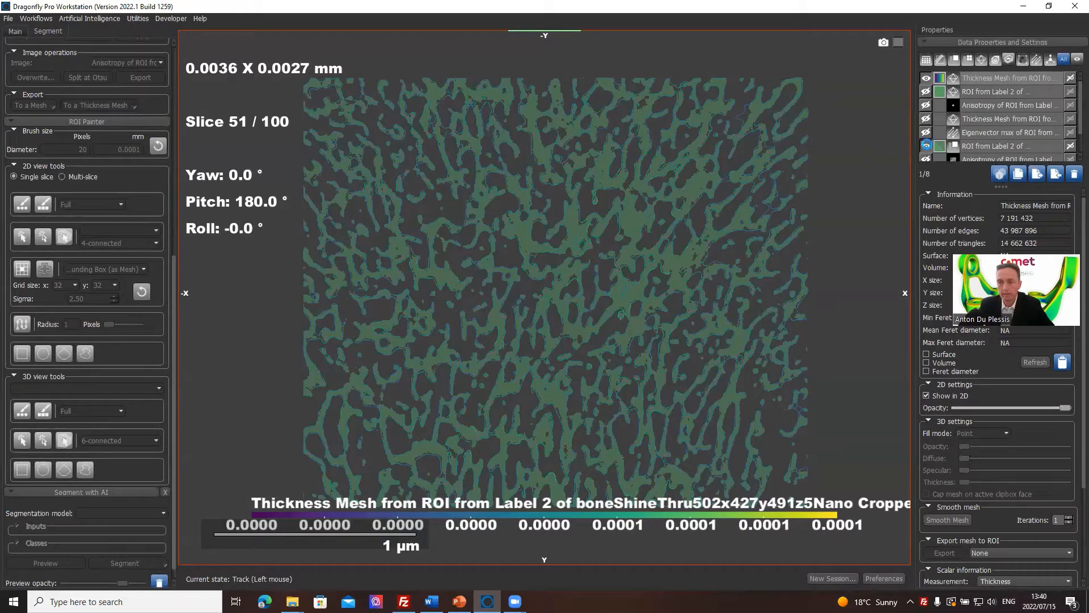
{"action": "left_click", "coordinate": [926, 146]}
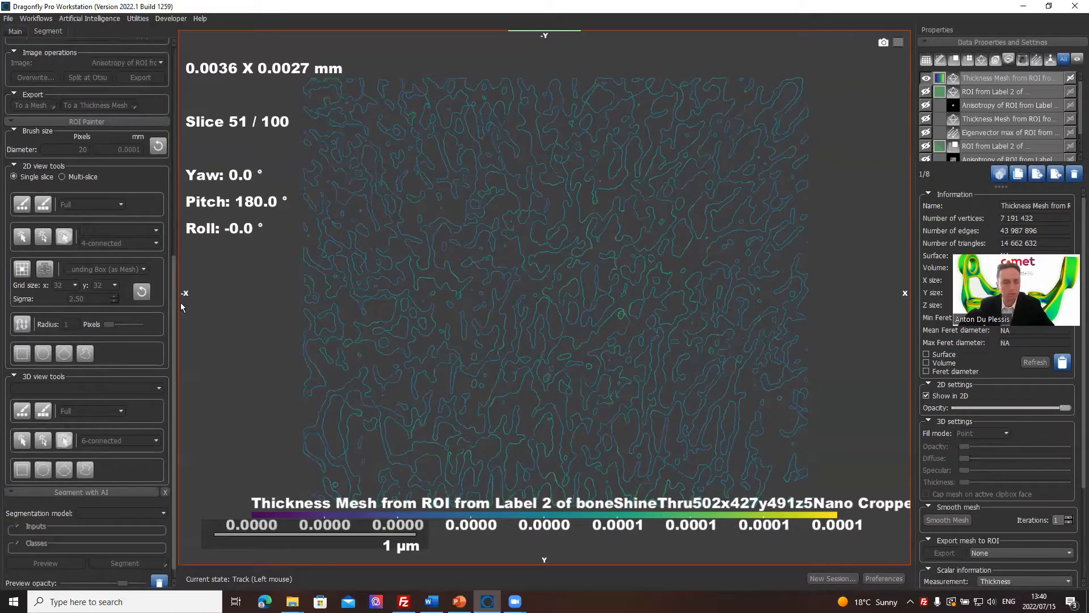
Split the scene into four equal views including a 3D view, and enlarge the 3D view to inspect the thickness mesh from several angles.
{"action": "scroll", "coordinate": [64, 303], "scroll_direction": "up", "scroll_amount": 2}
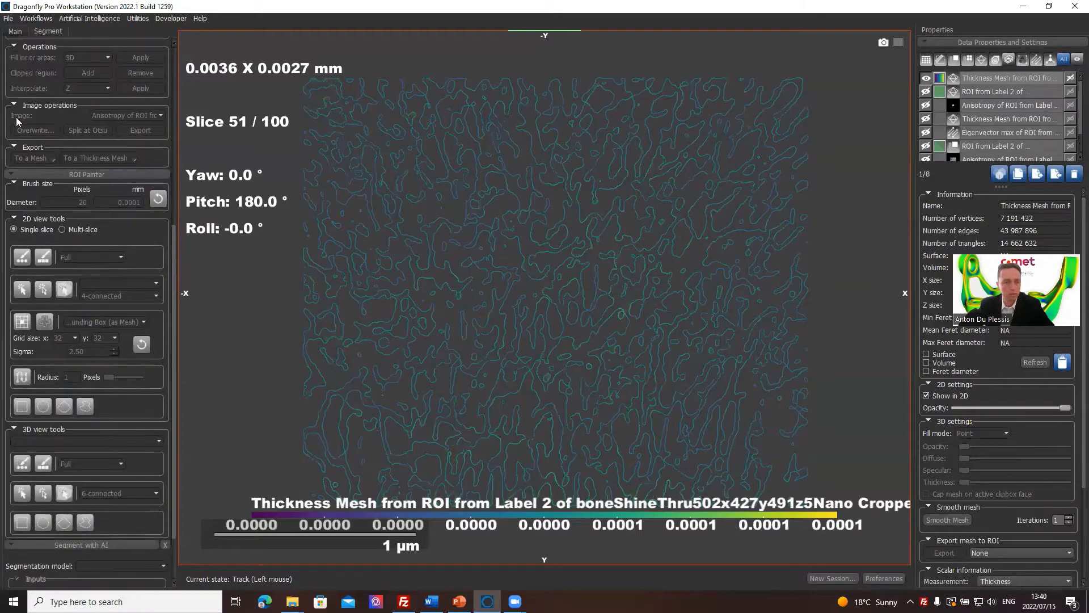
{"action": "left_click", "coordinate": [15, 32]}
{"action": "scroll", "coordinate": [90, 301], "scroll_direction": "down", "scroll_amount": 6}
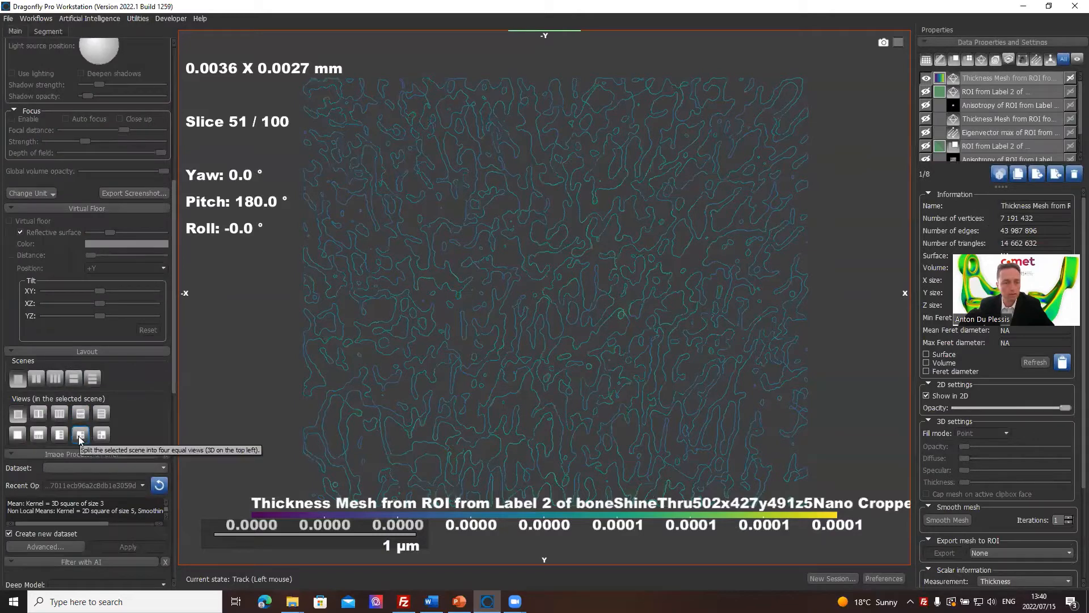
{"action": "left_click", "coordinate": [80, 436]}
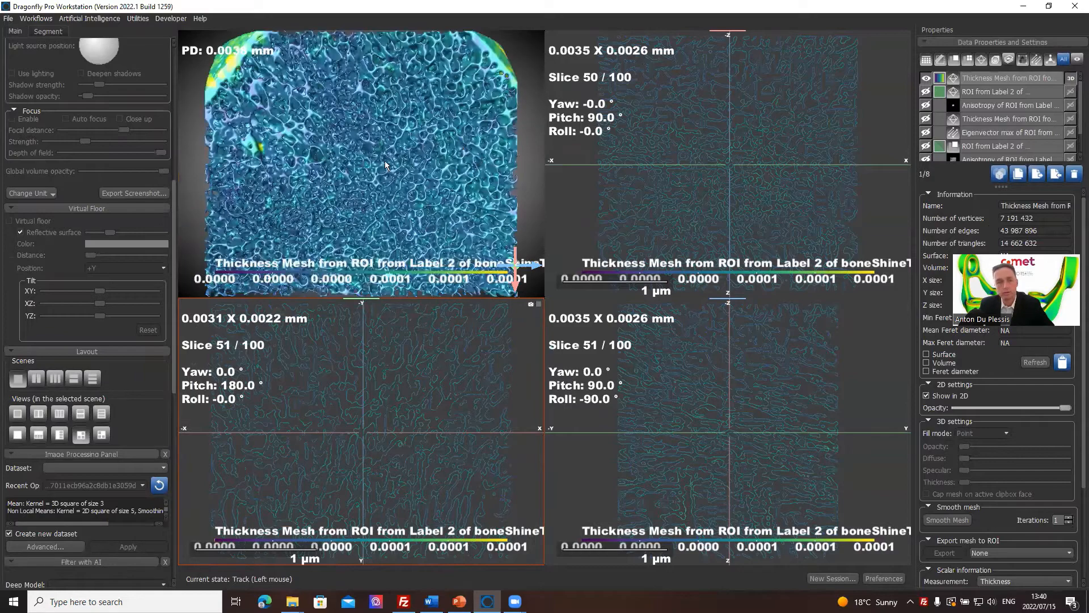
{"action": "double_click", "coordinate": [386, 165]}
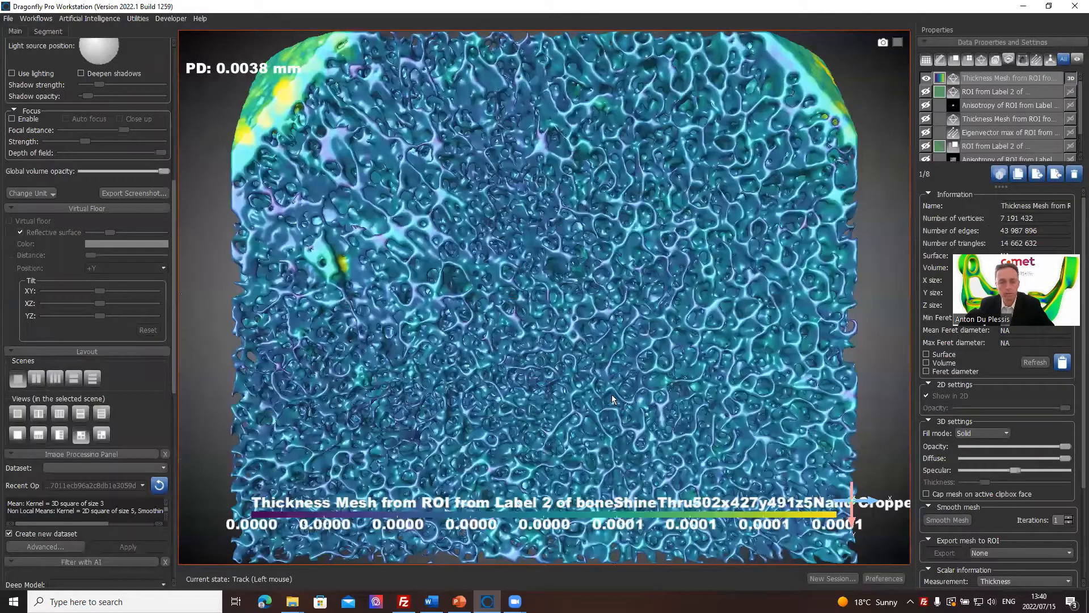
{"action": "left_click_drag", "start_coordinate": [611, 396], "coordinate": [526, 392]}
{"action": "left_click_drag", "start_coordinate": [545, 315], "coordinate": [493, 415]}
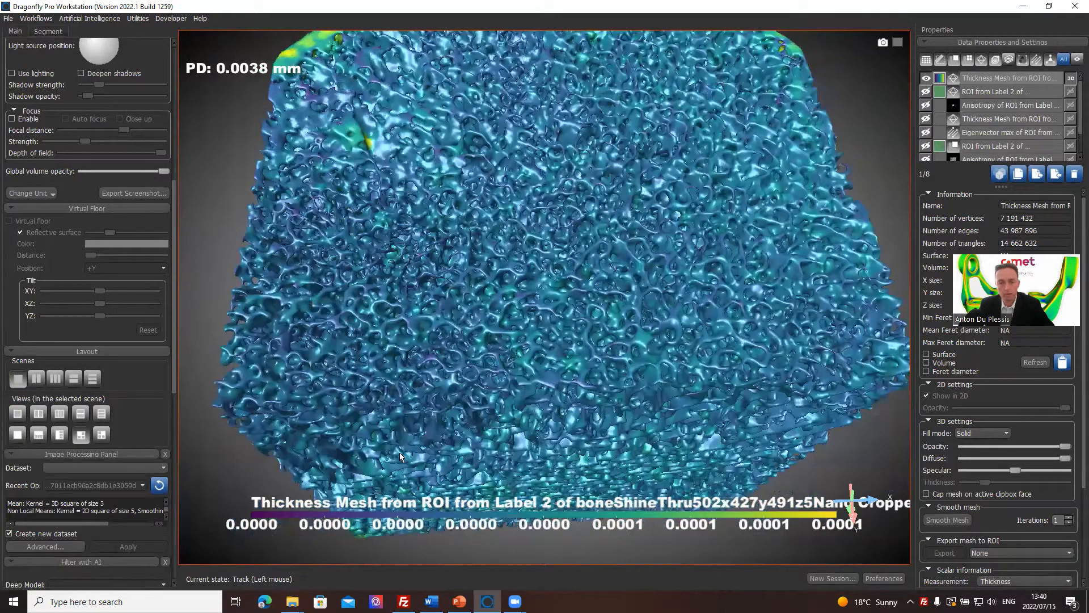
{"action": "left_click_drag", "start_coordinate": [620, 346], "coordinate": [581, 295]}
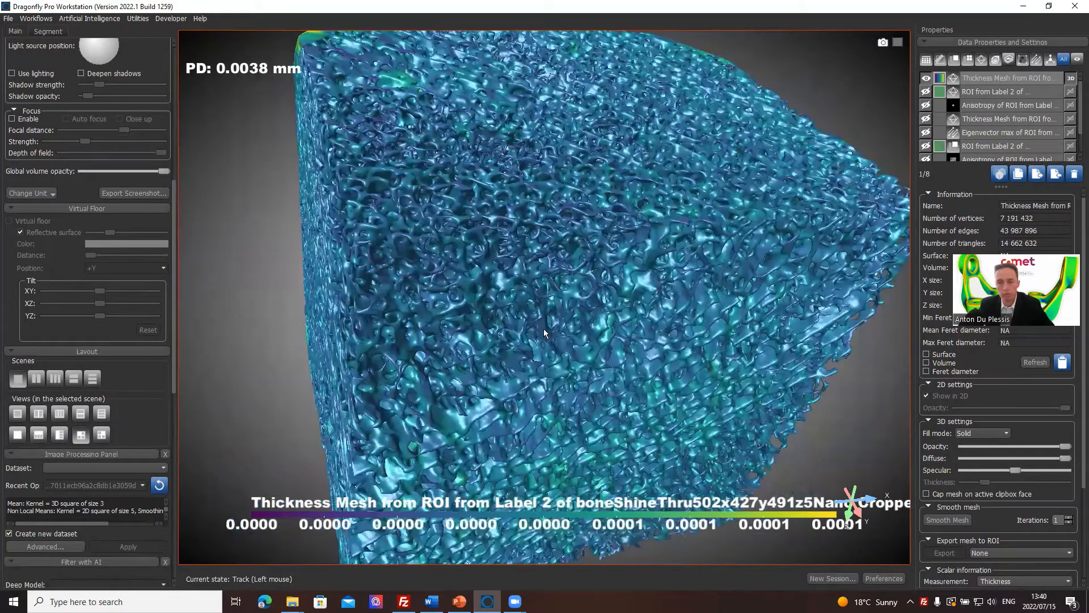
{"action": "left_click_drag", "start_coordinate": [546, 334], "coordinate": [596, 193]}
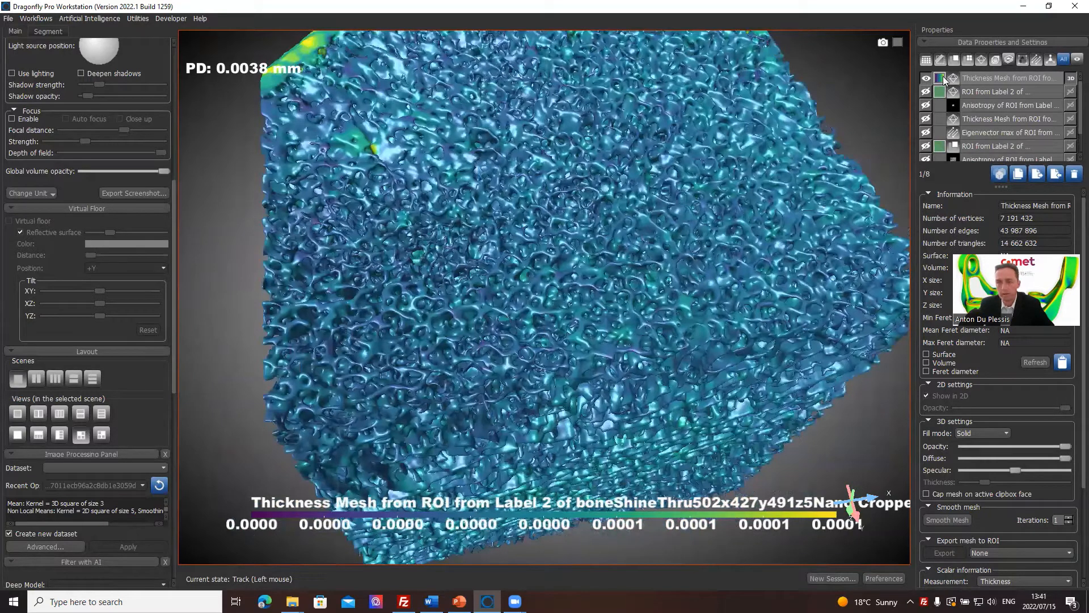
Open the Measurement Inspector for the new thickness mesh.
{"action": "left_click", "coordinate": [979, 78]}
{"action": "right_click", "coordinate": [999, 80]}
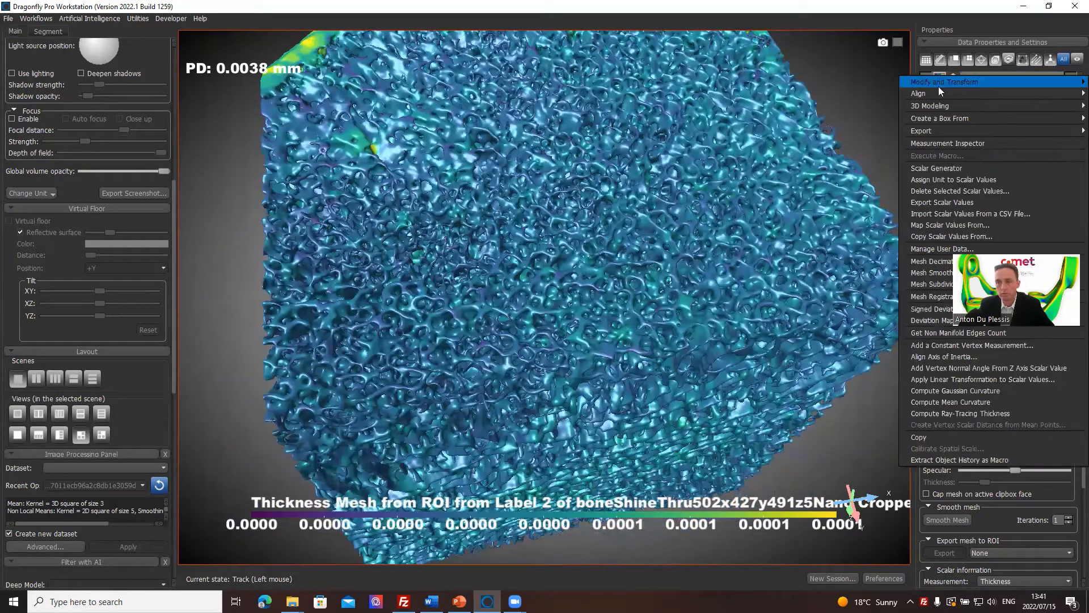
{"action": "left_click", "coordinate": [632, 204]}
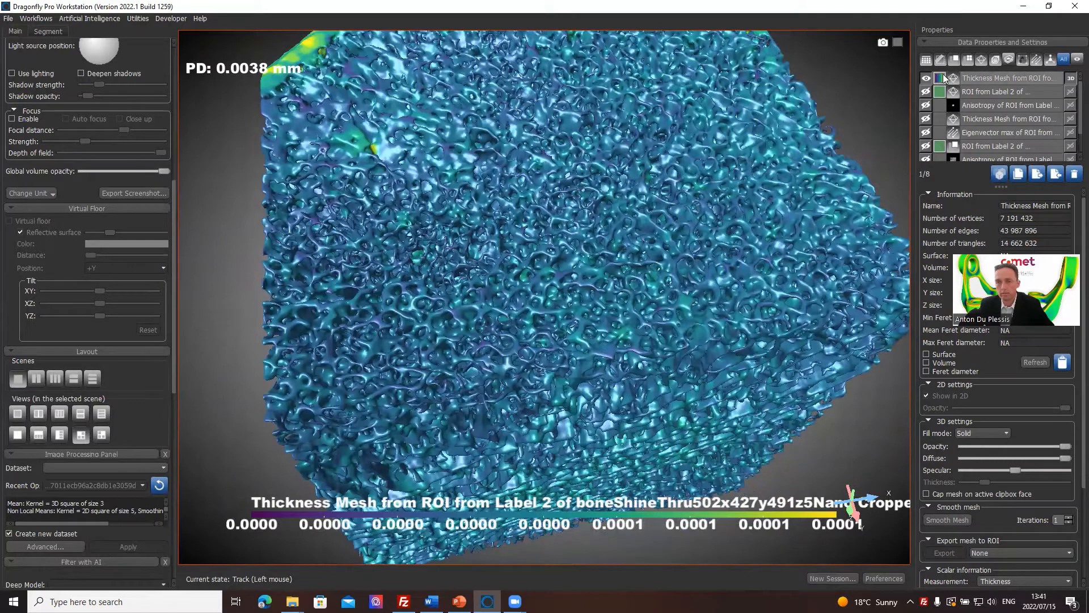
{"action": "left_click", "coordinate": [981, 79]}
{"action": "right_click", "coordinate": [1001, 80]}
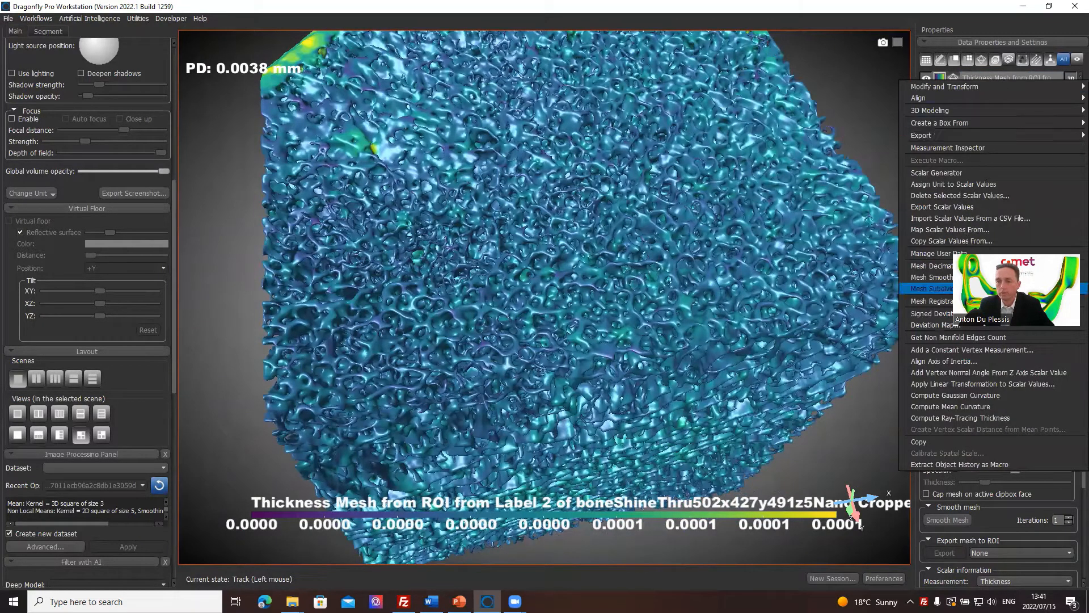
{"action": "left_click", "coordinate": [1003, 148]}
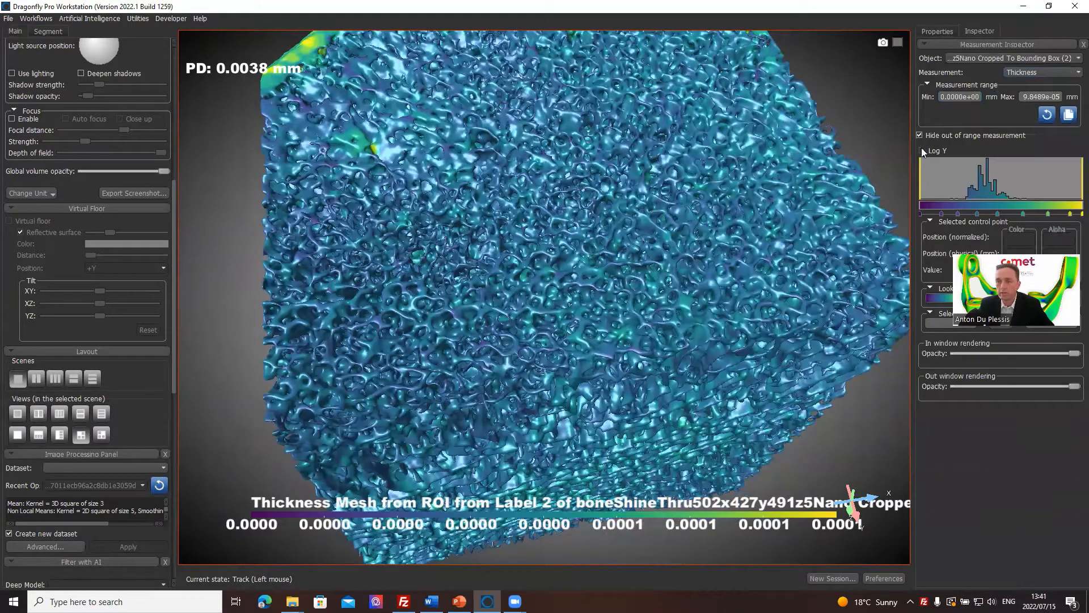
Raise the lower limit of the selected thickness range to about 0.00002 mm on the histogram.
{"action": "double_click", "coordinate": [960, 97]}
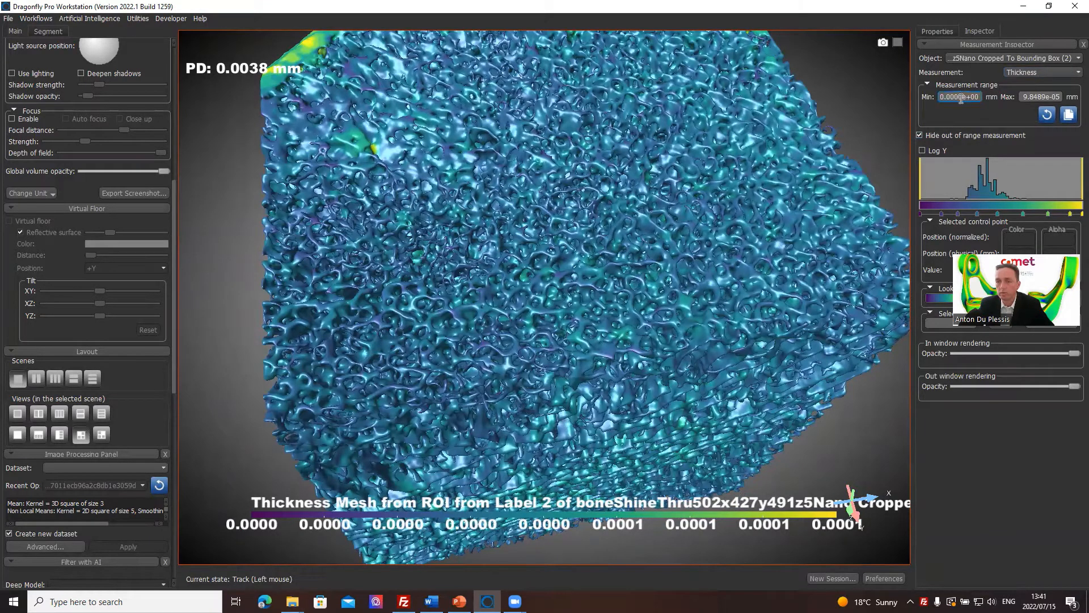
{"action": "left_click", "coordinate": [924, 178]}
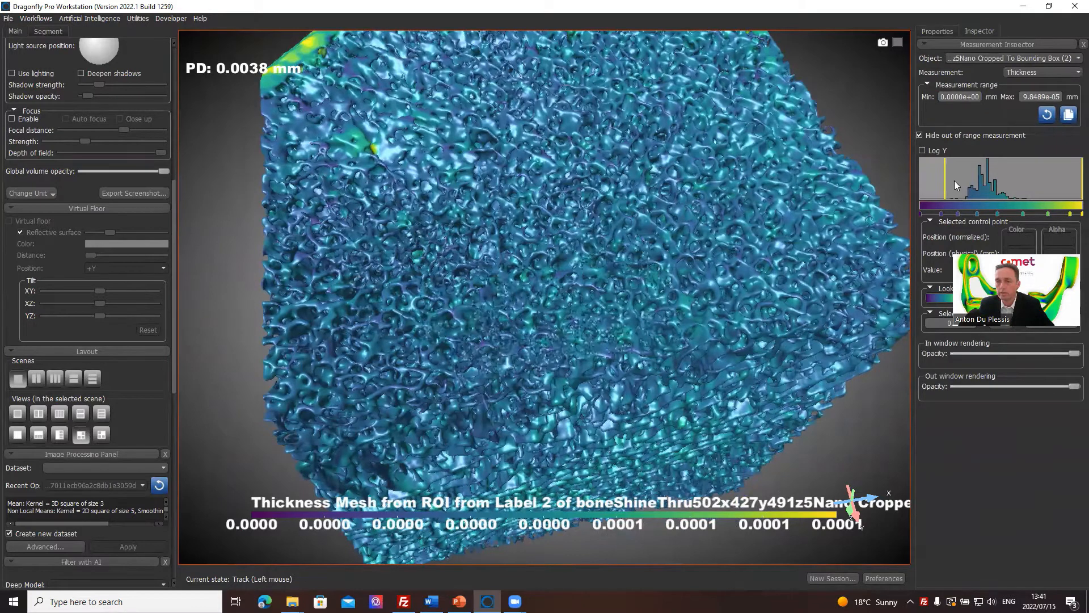
{"action": "left_click", "coordinate": [955, 180]}
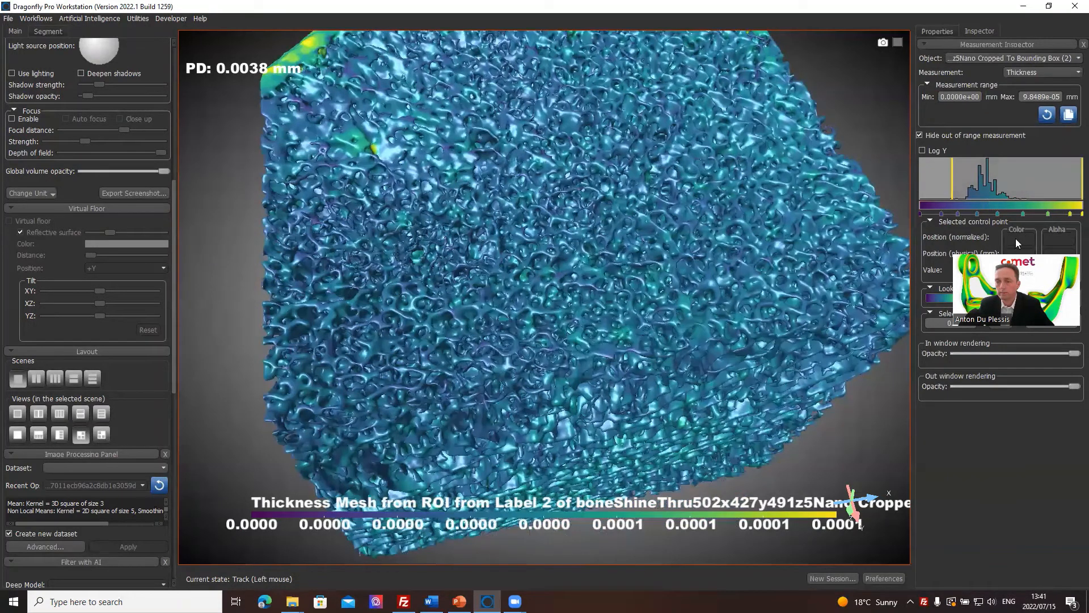
Set the thickness measurement range to a minimum of 1e-5 mm and a maximum of 5e-5 mm.
{"action": "double_click", "coordinate": [963, 97]}
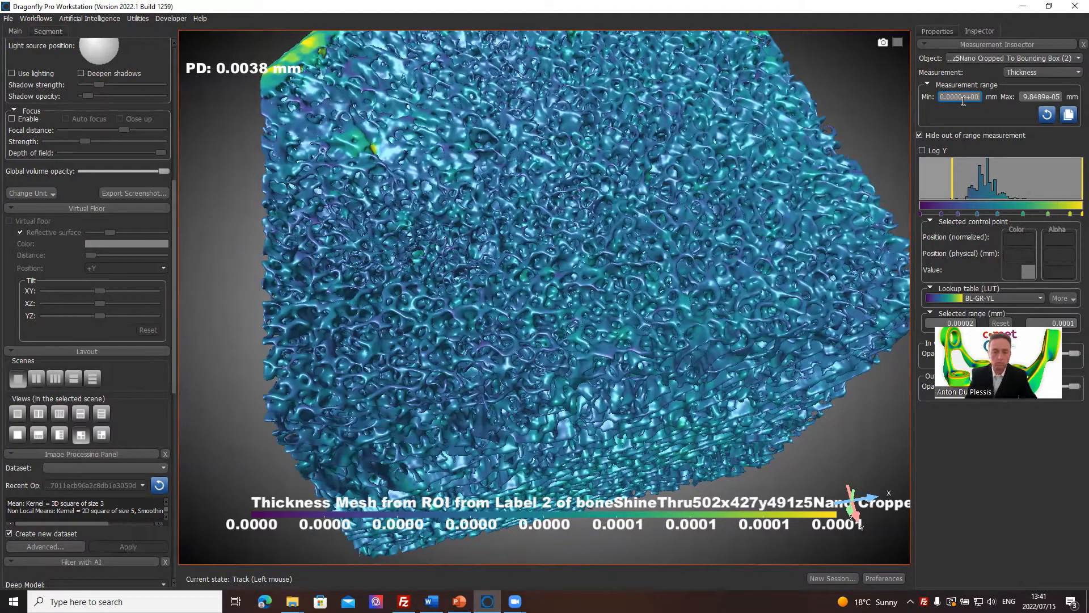
{"action": "type", "text": "1e-5"}
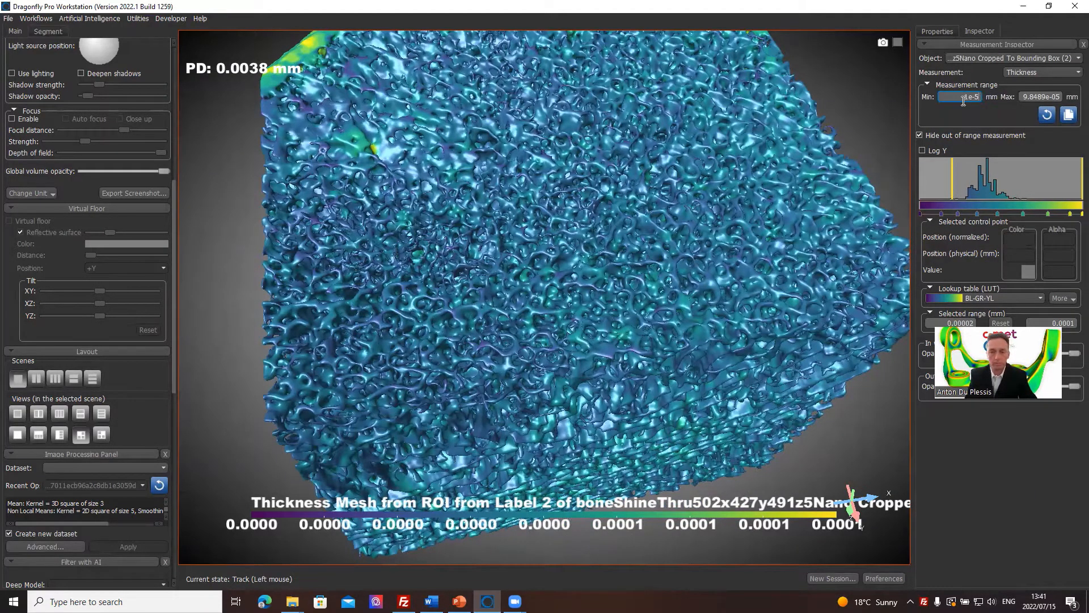
{"action": "key", "text": "Return"}
{"action": "key", "text": "Tab"}
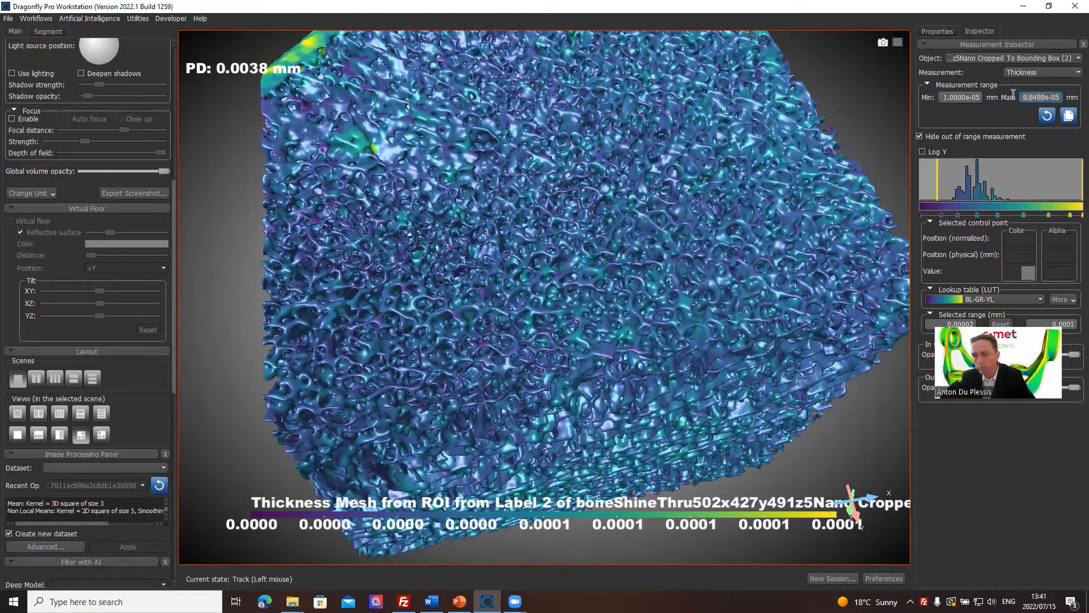
{"action": "type", "text": "5"}
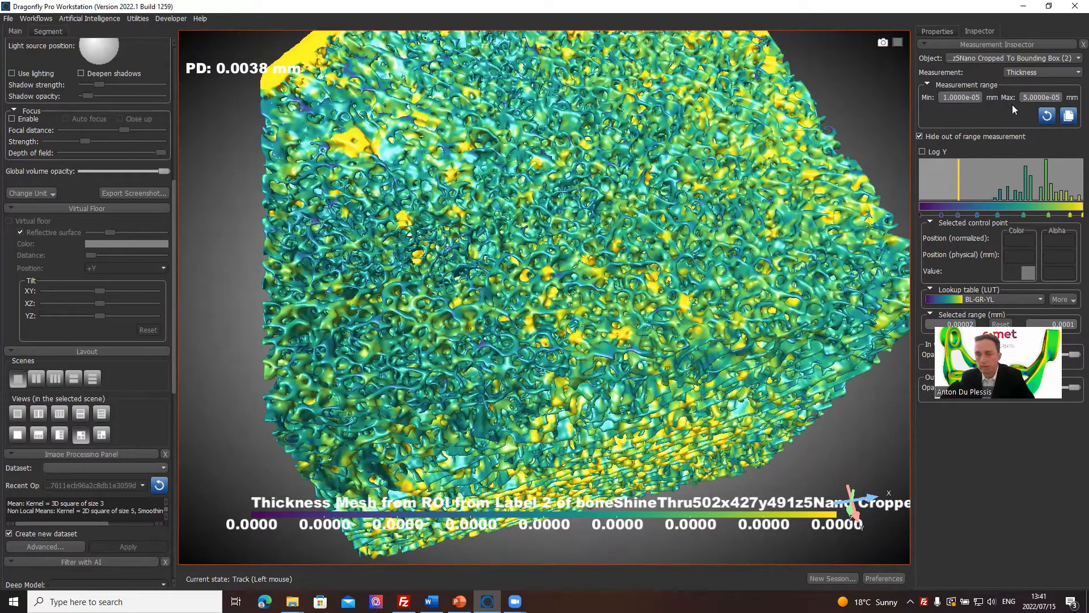
Adjust the thickness measurement range to a maximum of 6e-5 mm and a minimum of 2e-5 mm.
{"action": "left_click", "coordinate": [1025, 95]}
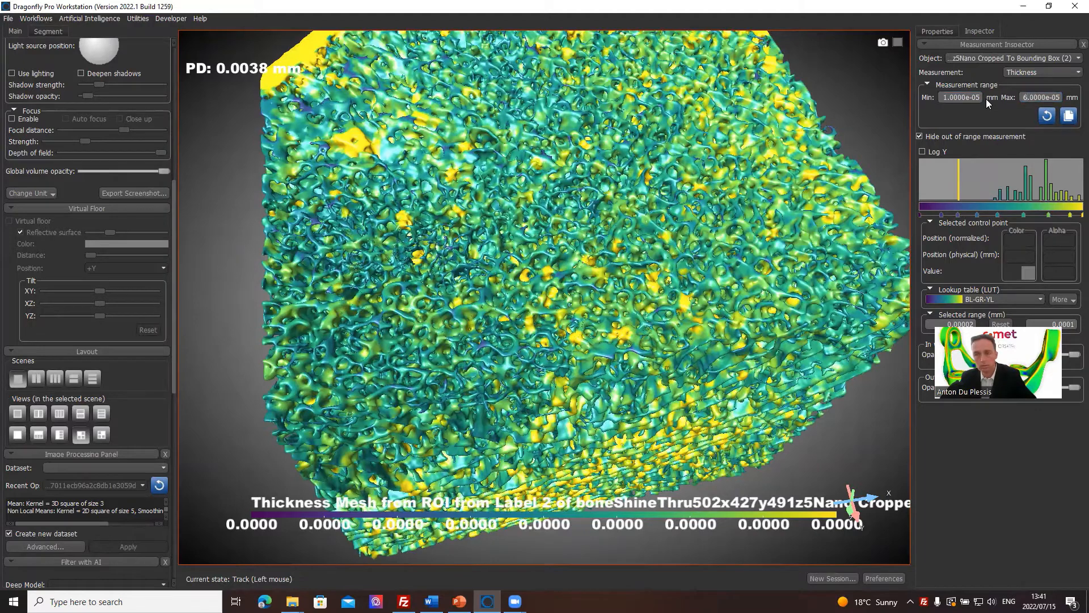
{"action": "type", "text": "6"}
{"action": "key", "text": "Return"}
{"action": "left_click", "coordinate": [946, 97]}
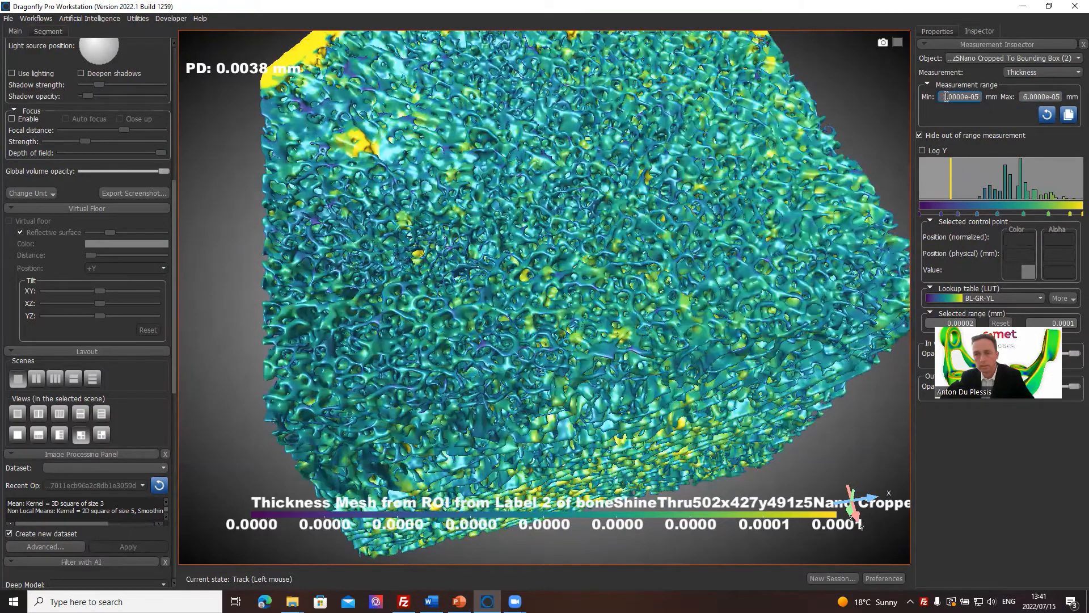
{"action": "left_click_drag", "start_coordinate": [947, 97], "coordinate": [931, 97]}
{"action": "type", "text": "2"}
{"action": "key", "text": "Return"}
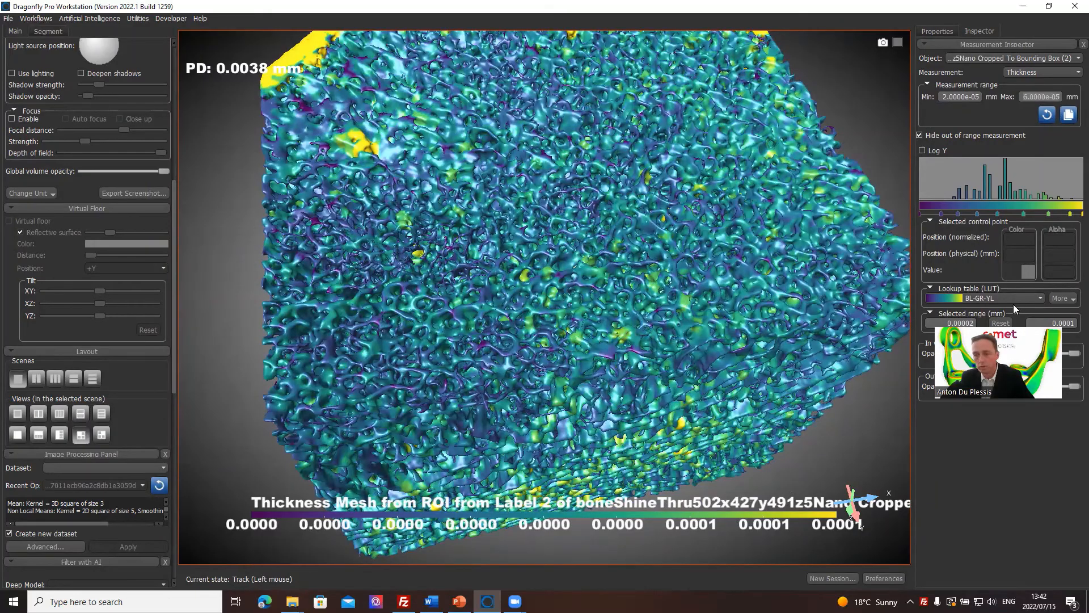
Apply the temperature lookup table to the thickness mesh and flip its color control points horizontally.
{"action": "left_click", "coordinate": [1031, 296]}
{"action": "scroll", "coordinate": [1017, 330], "scroll_direction": "down", "scroll_amount": 5}
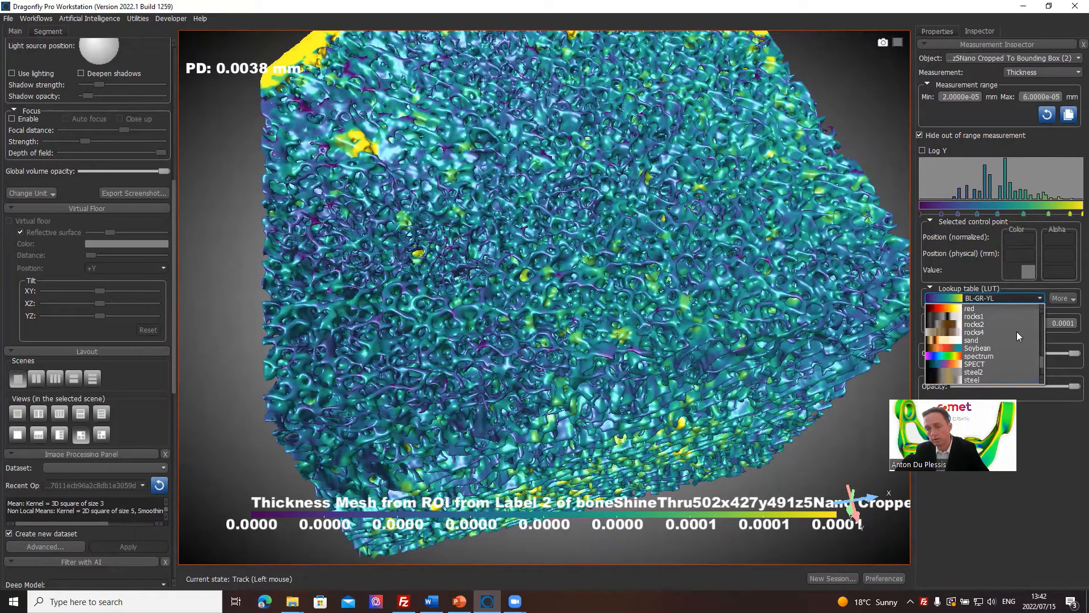
{"action": "scroll", "coordinate": [997, 350], "scroll_direction": "down", "scroll_amount": 3}
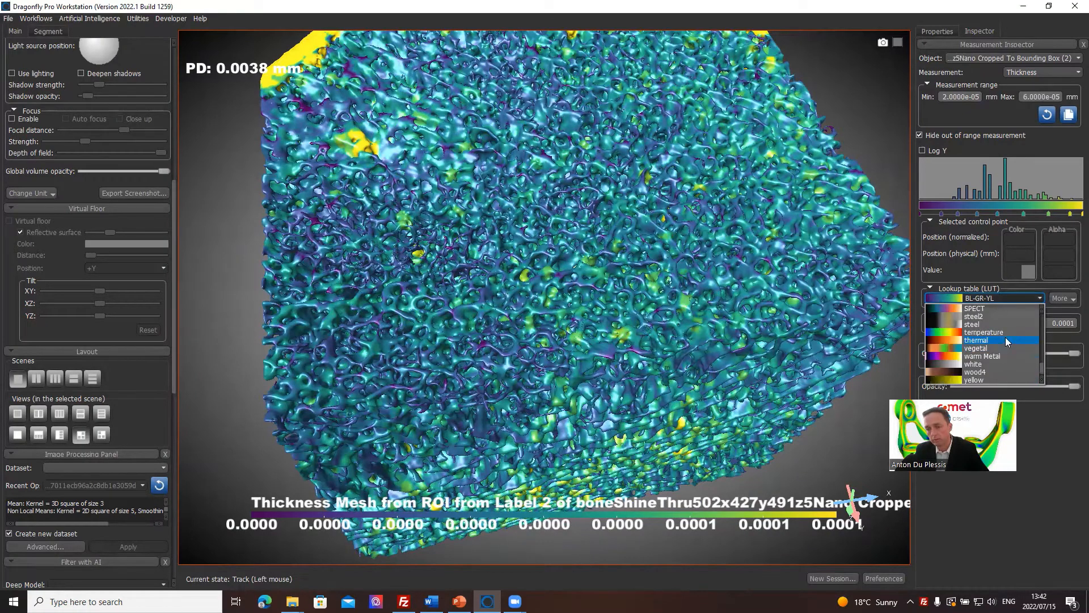
{"action": "left_click", "coordinate": [1005, 333]}
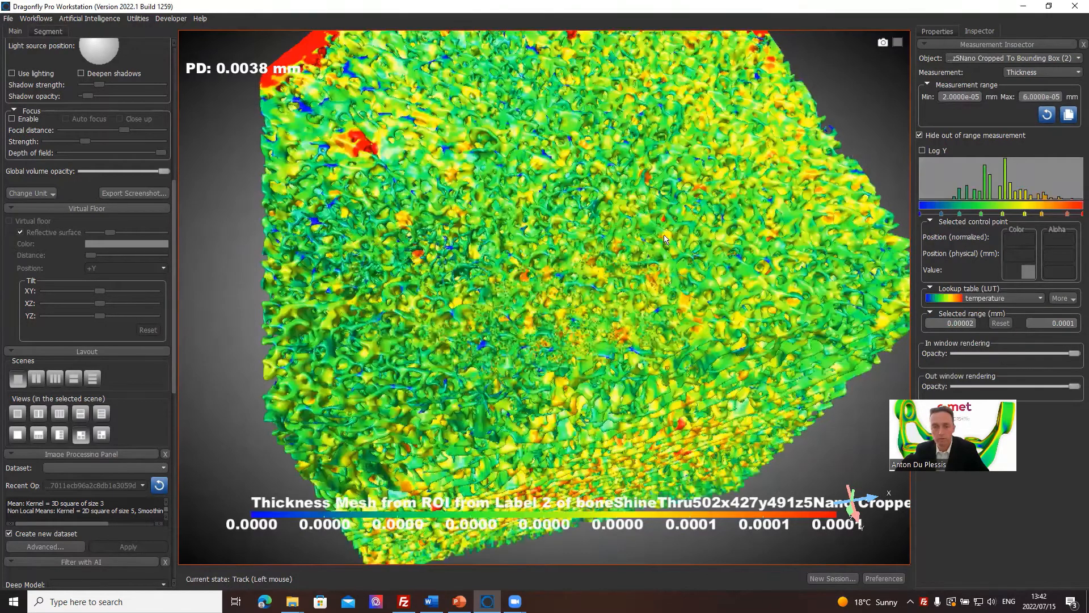
{"action": "left_click_drag", "start_coordinate": [665, 234], "coordinate": [593, 339]}
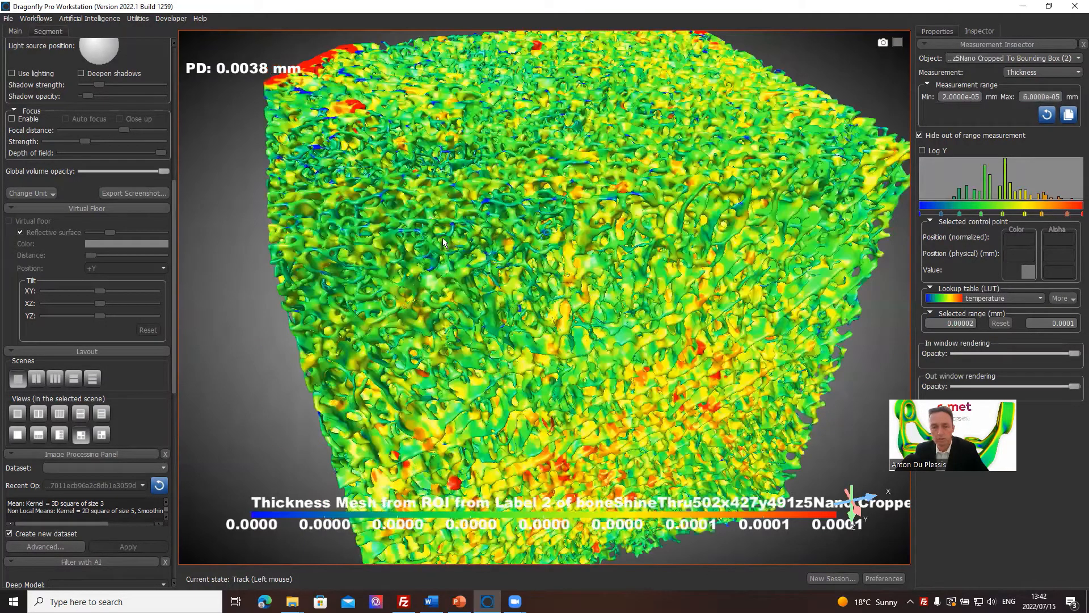
{"action": "left_click_drag", "start_coordinate": [450, 219], "coordinate": [456, 186]}
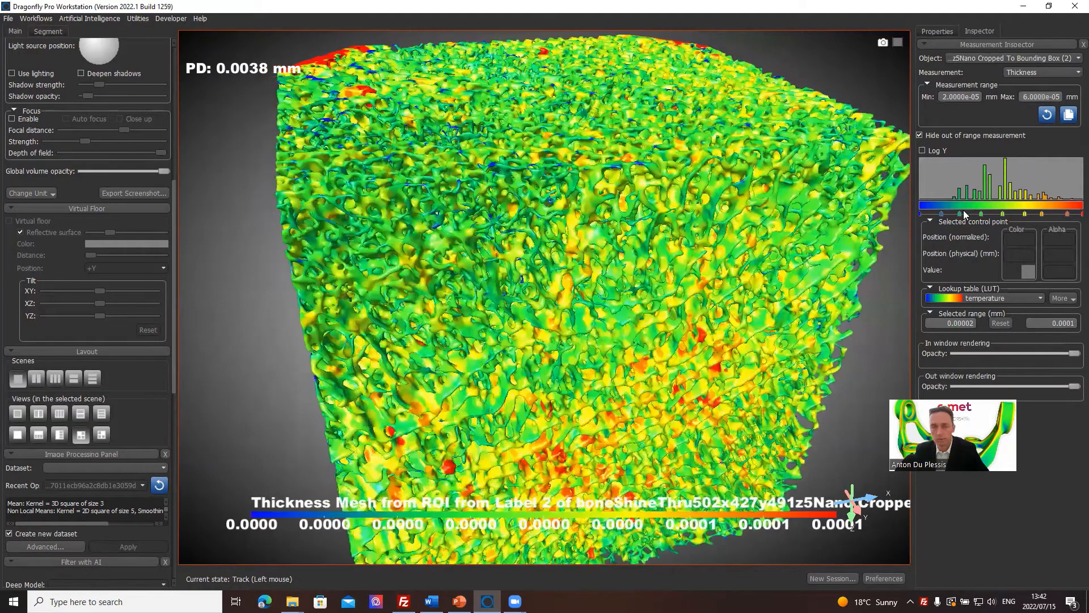
{"action": "left_click", "coordinate": [1070, 300]}
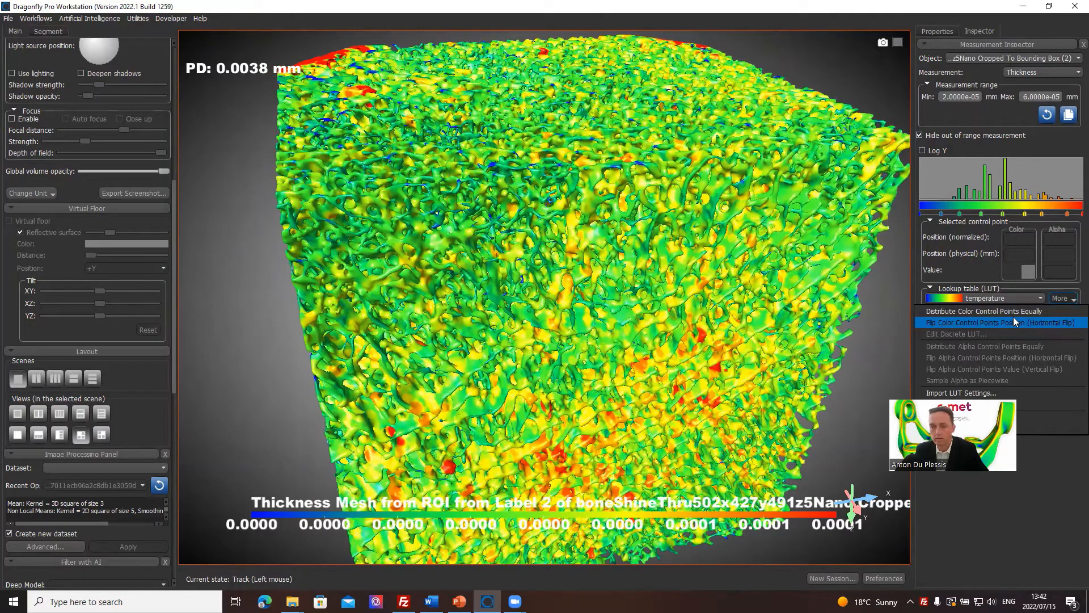
{"action": "left_click", "coordinate": [984, 323]}
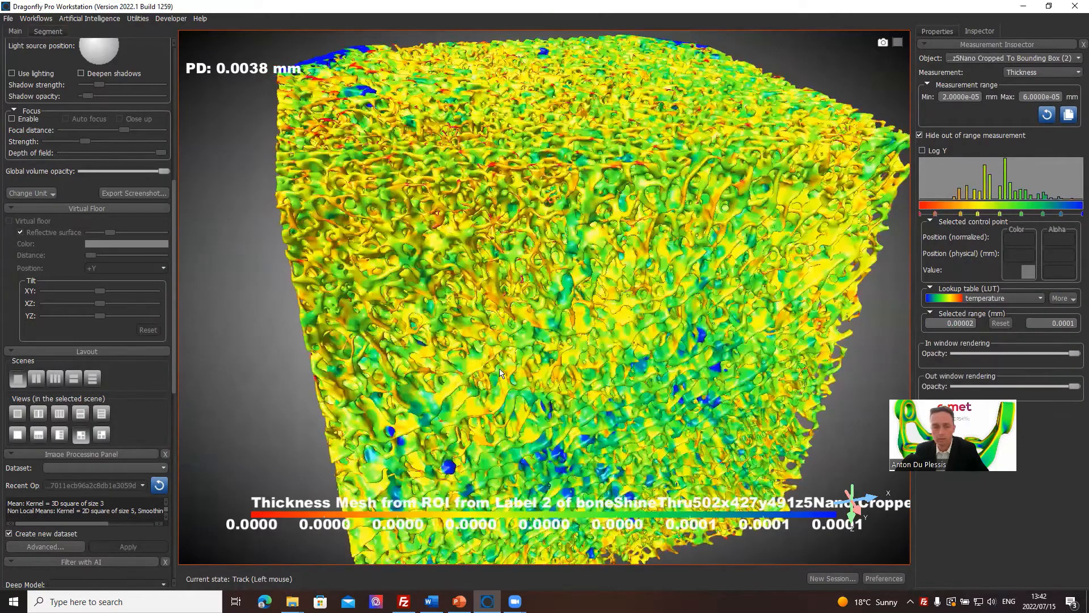
Examine the thickness colours on the mesh's faces from several angles and close up.
{"action": "left_click_drag", "start_coordinate": [681, 383], "coordinate": [617, 266]}
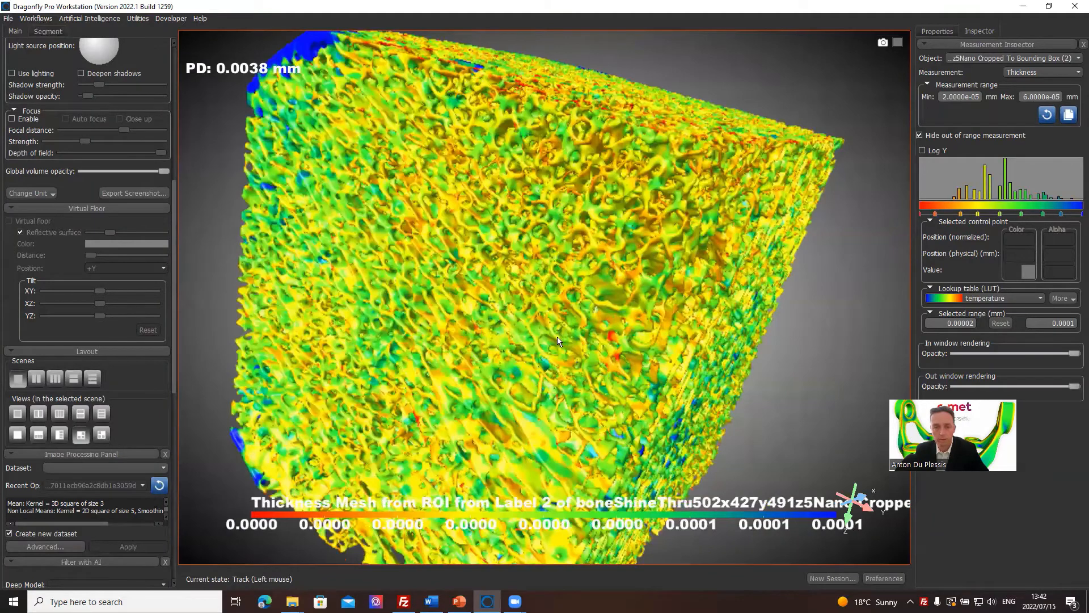
{"action": "left_click_drag", "start_coordinate": [558, 336], "coordinate": [671, 379]}
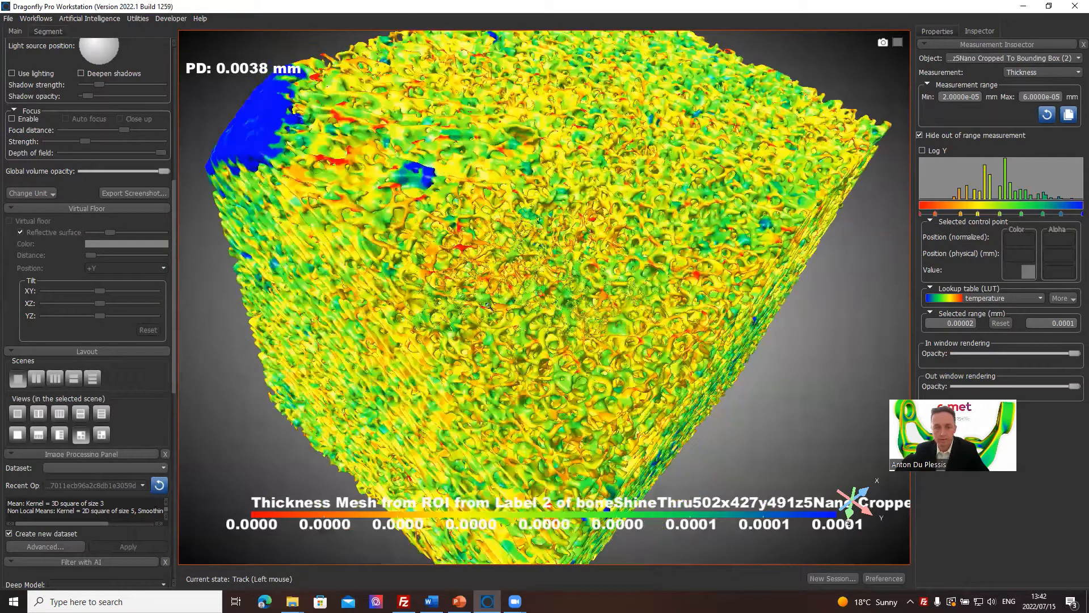
{"action": "scroll", "coordinate": [499, 247], "scroll_direction": "up", "scroll_amount": 2}
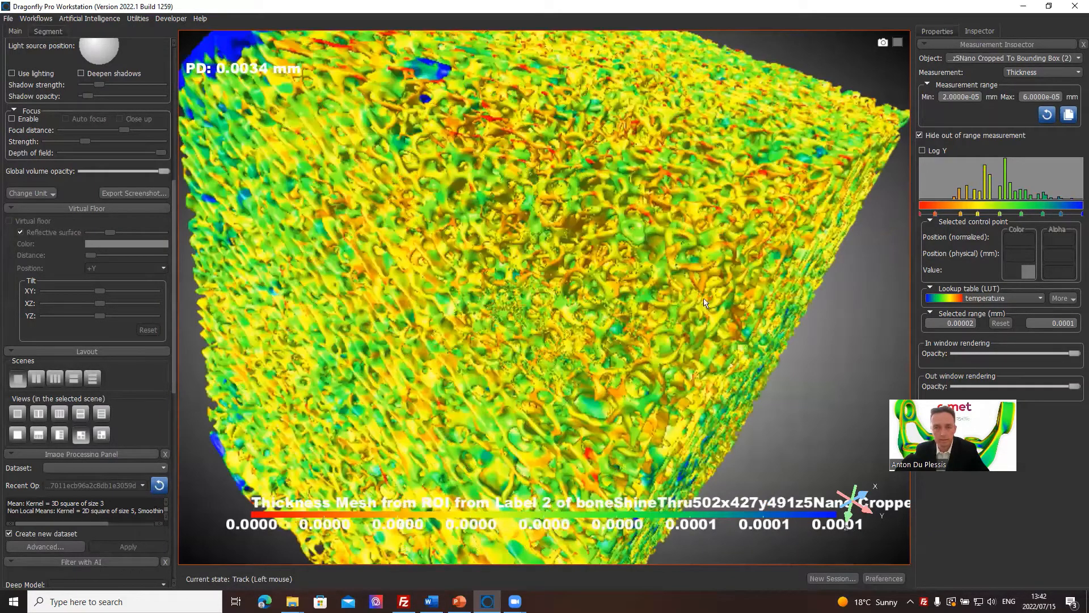
{"action": "left_click_drag", "start_coordinate": [702, 342], "coordinate": [703, 343]}
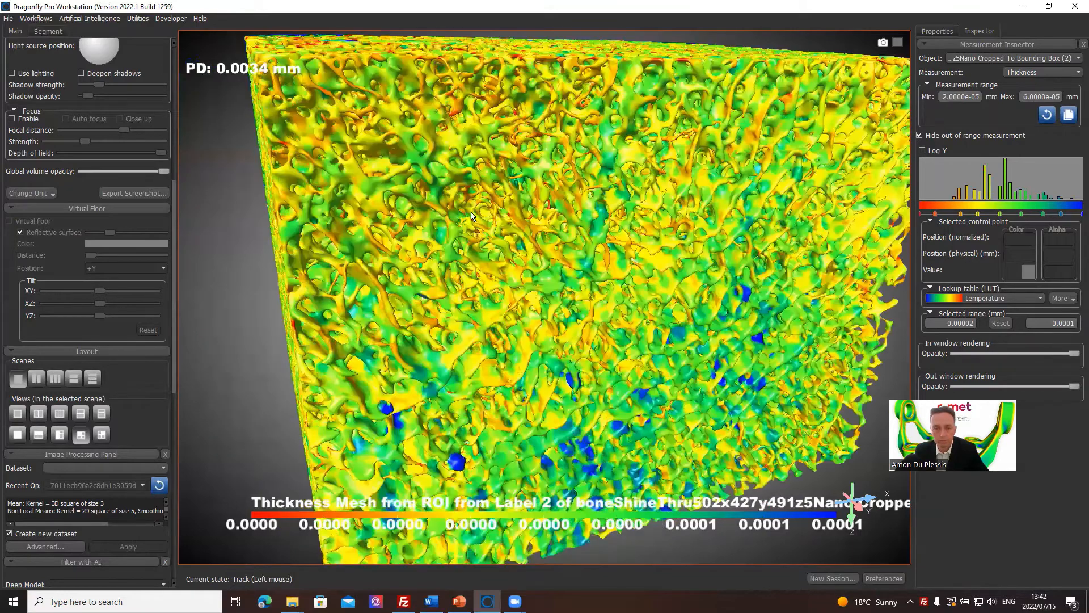
{"action": "scroll", "coordinate": [503, 138], "scroll_direction": "up", "scroll_amount": 2}
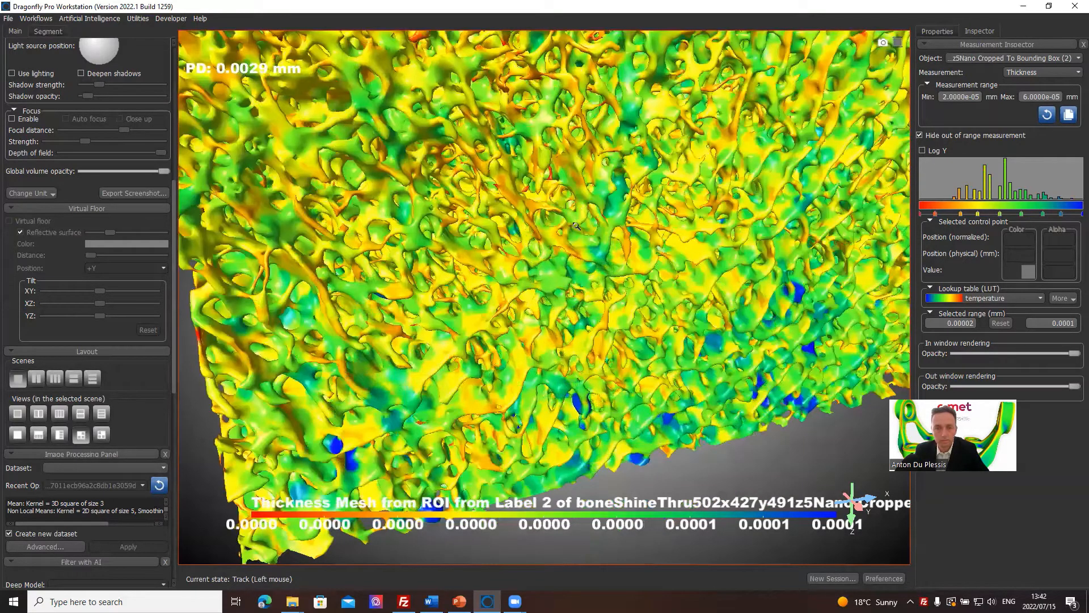
{"action": "scroll", "coordinate": [574, 239], "scroll_direction": "up", "scroll_amount": 2}
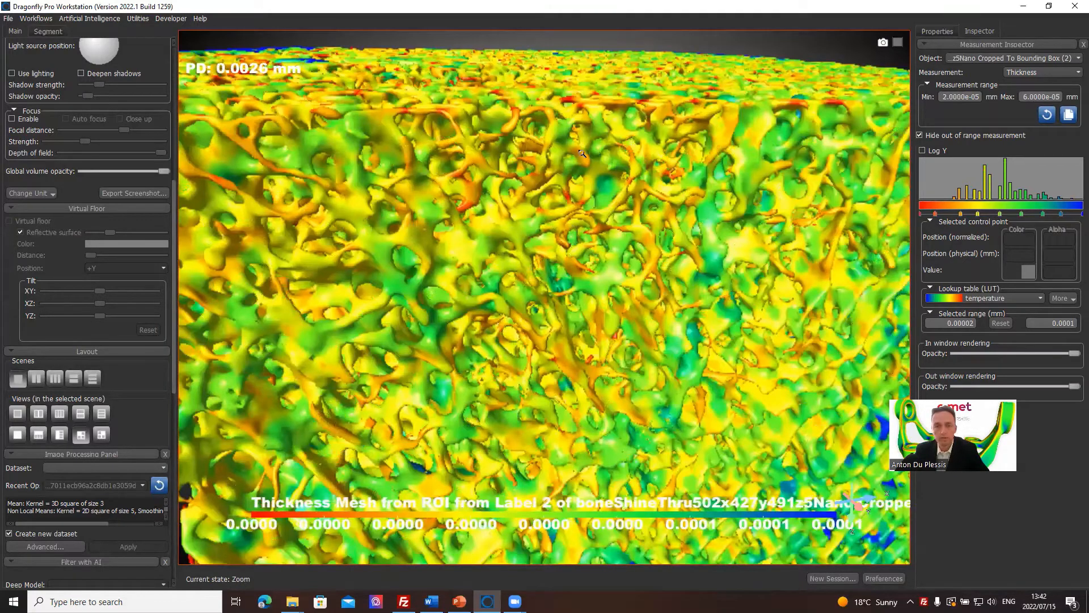
{"action": "scroll", "coordinate": [582, 154], "scroll_direction": "down", "scroll_amount": 5}
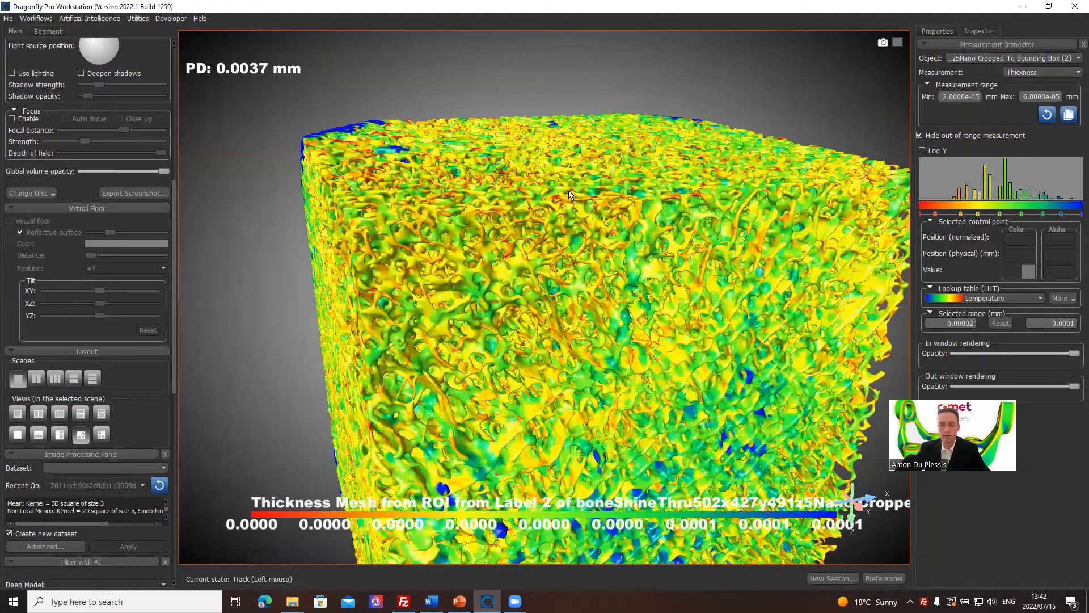
{"action": "left_click_drag", "start_coordinate": [577, 310], "coordinate": [542, 286]}
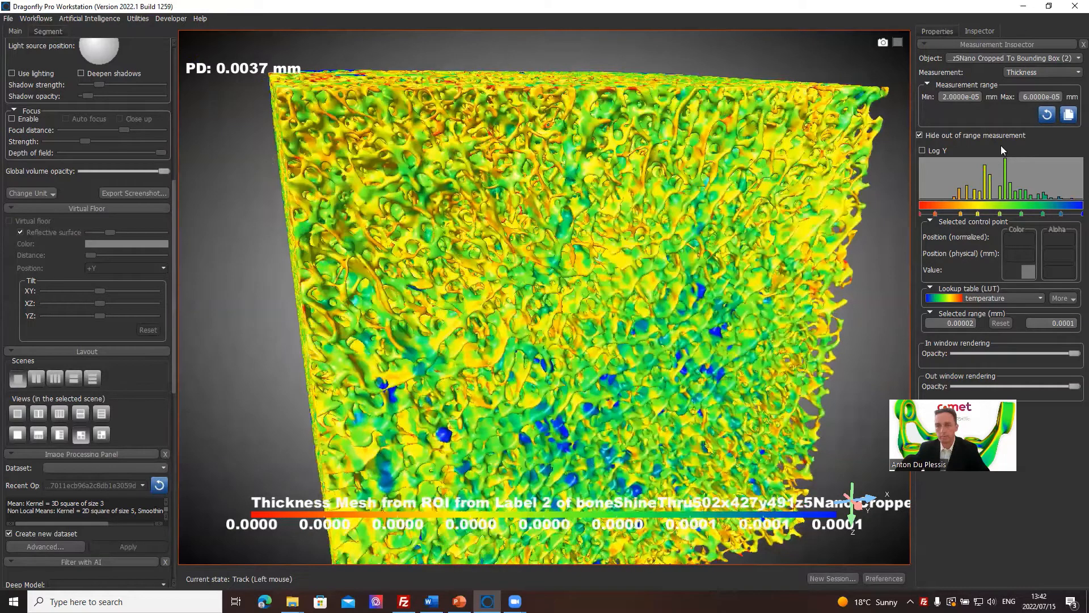
Return to the object list and hide the colour-mapped thickness mesh.
{"action": "left_click", "coordinate": [937, 32]}
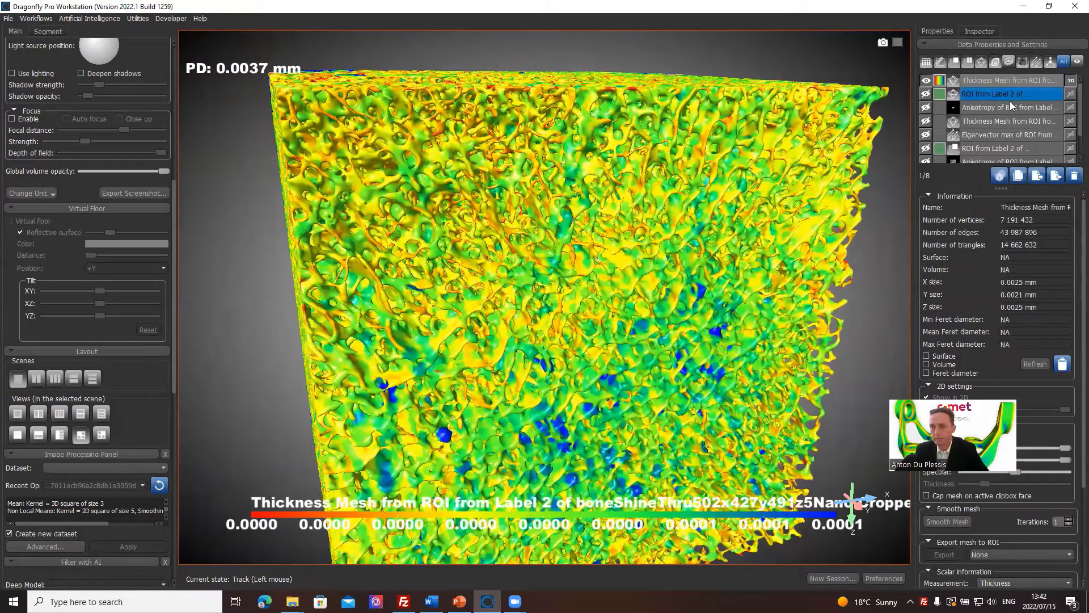
{"action": "left_click", "coordinate": [1007, 93]}
{"action": "left_click", "coordinate": [926, 80]}
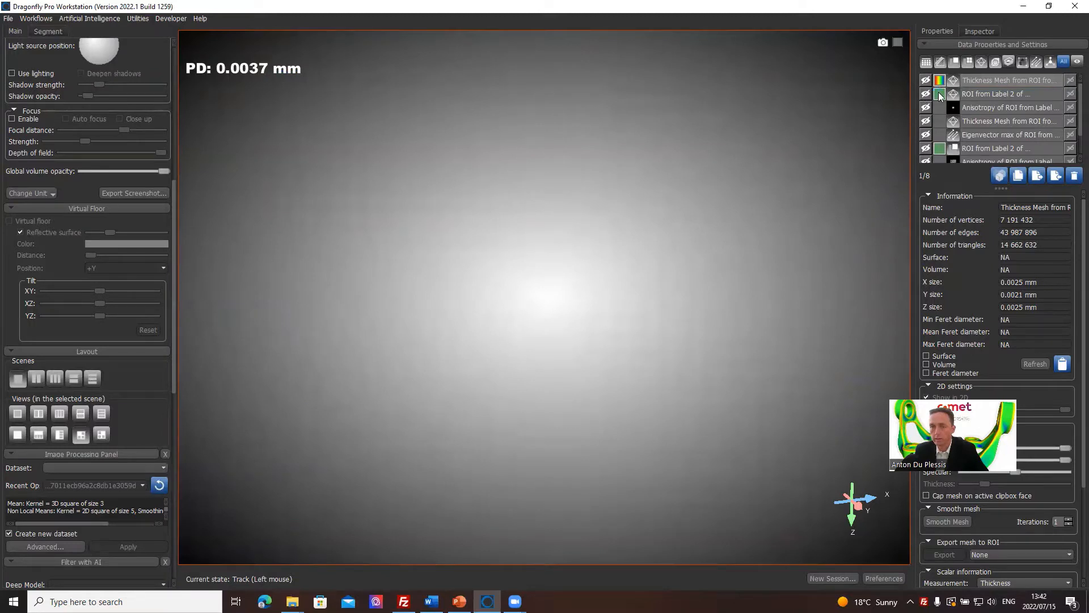
Show the plain green mesh made from the Label 2 ROI and recolour it white (#ffffff).
{"action": "left_click", "coordinate": [939, 94]}
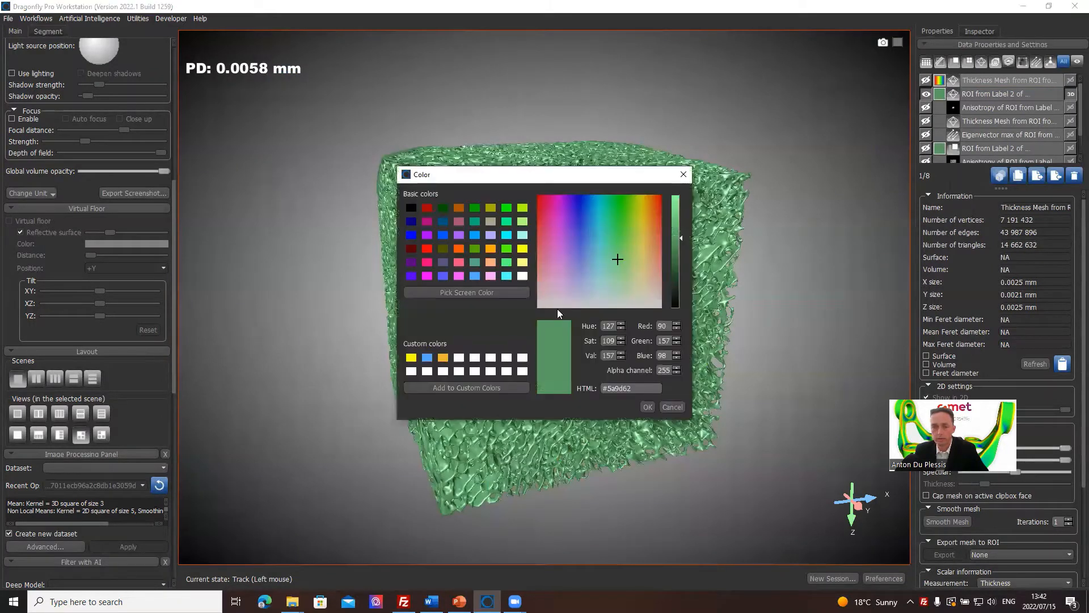
{"action": "left_click", "coordinate": [524, 359]}
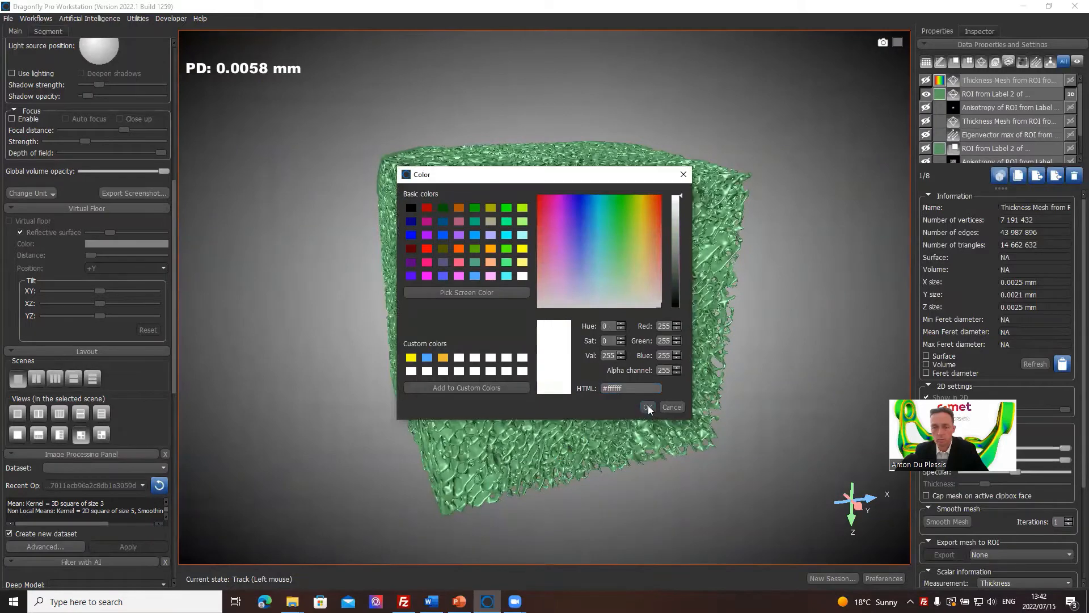
{"action": "left_click", "coordinate": [648, 406]}
{"action": "left_click_drag", "start_coordinate": [629, 262], "coordinate": [685, 246]}
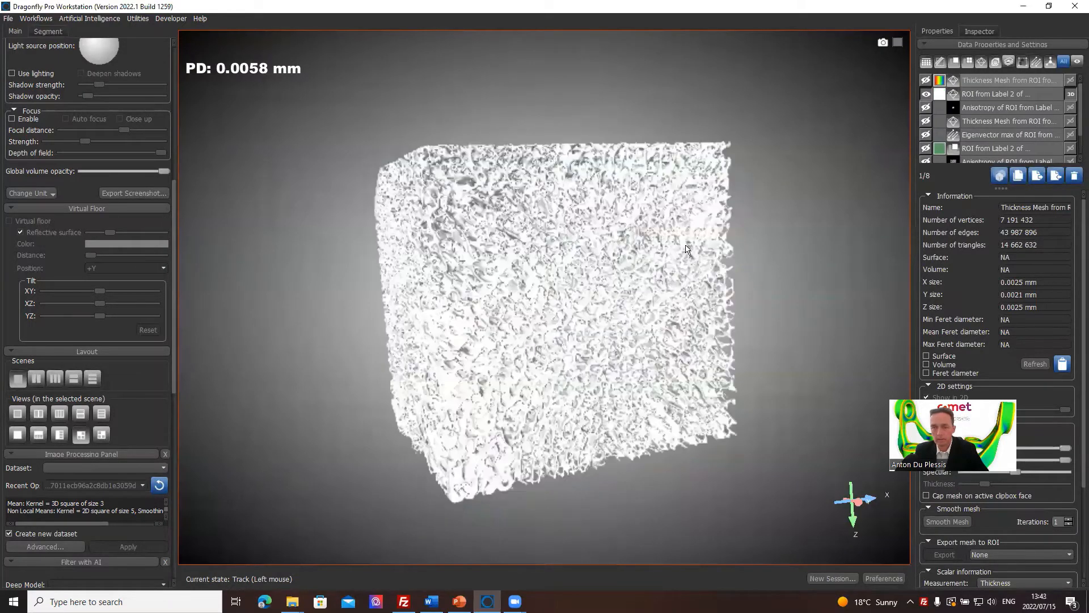
Overlay the Eigenvector max vector field on the white mesh, inspect its vectors, and hide the field again.
{"action": "left_click", "coordinate": [926, 135]}
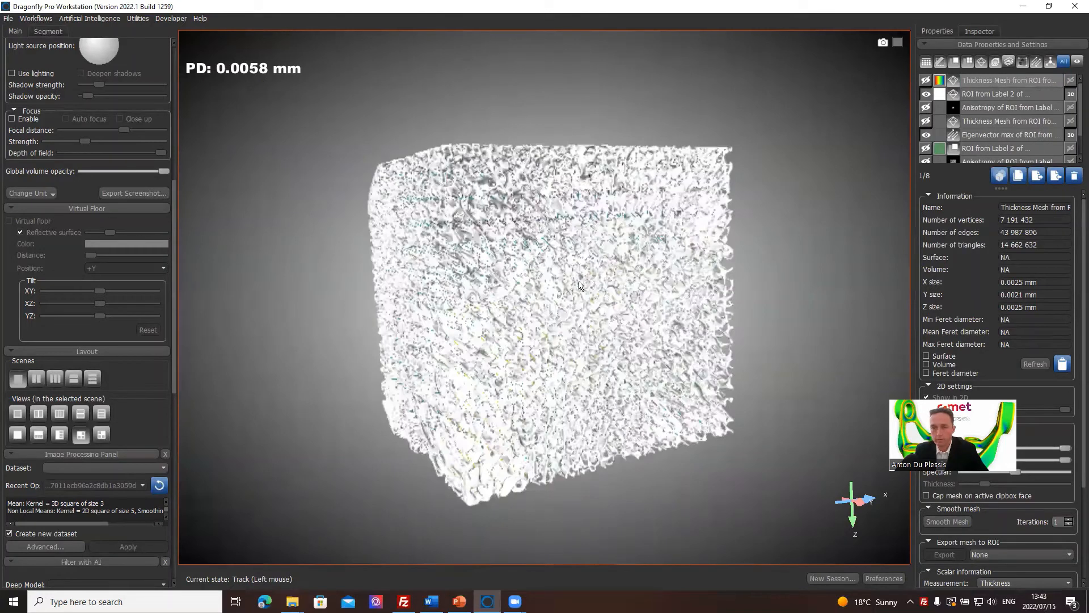
{"action": "left_click_drag", "start_coordinate": [581, 283], "coordinate": [701, 307]}
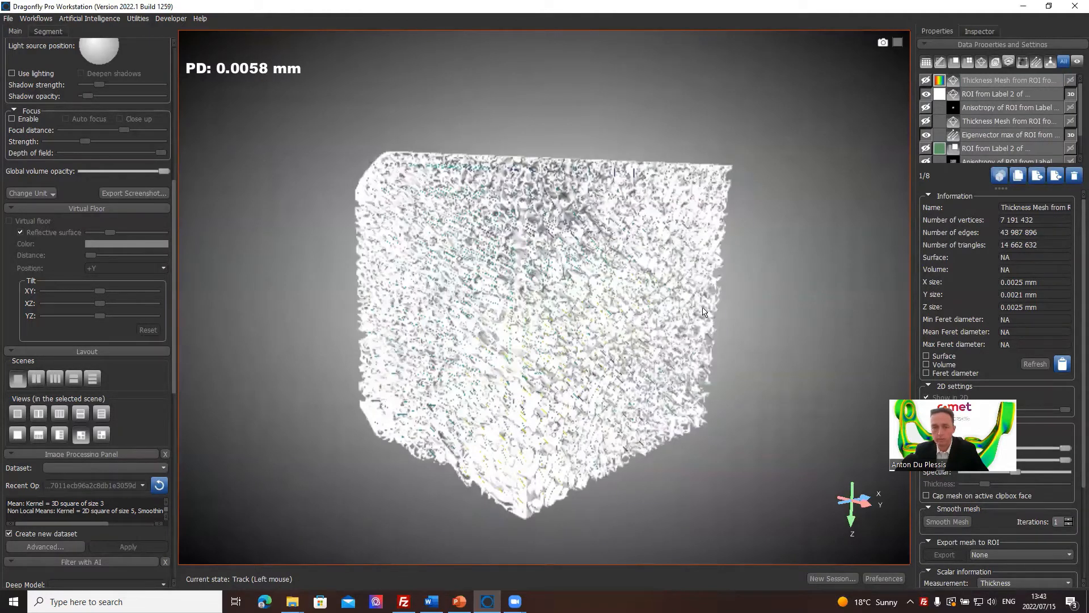
{"action": "left_click", "coordinate": [988, 135]}
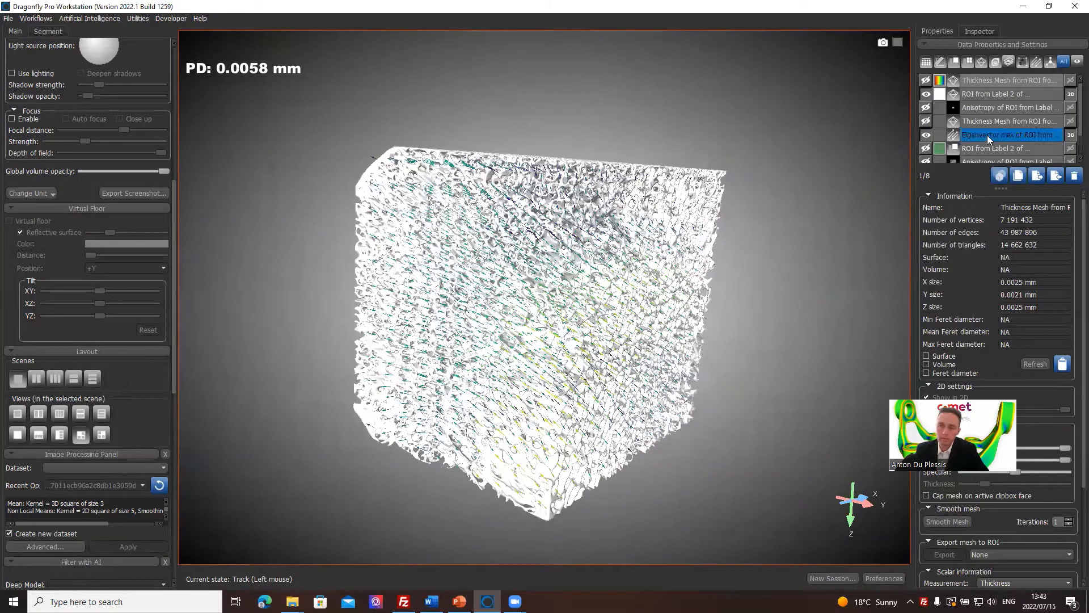
{"action": "scroll", "coordinate": [1004, 127], "scroll_direction": "down", "scroll_amount": 1}
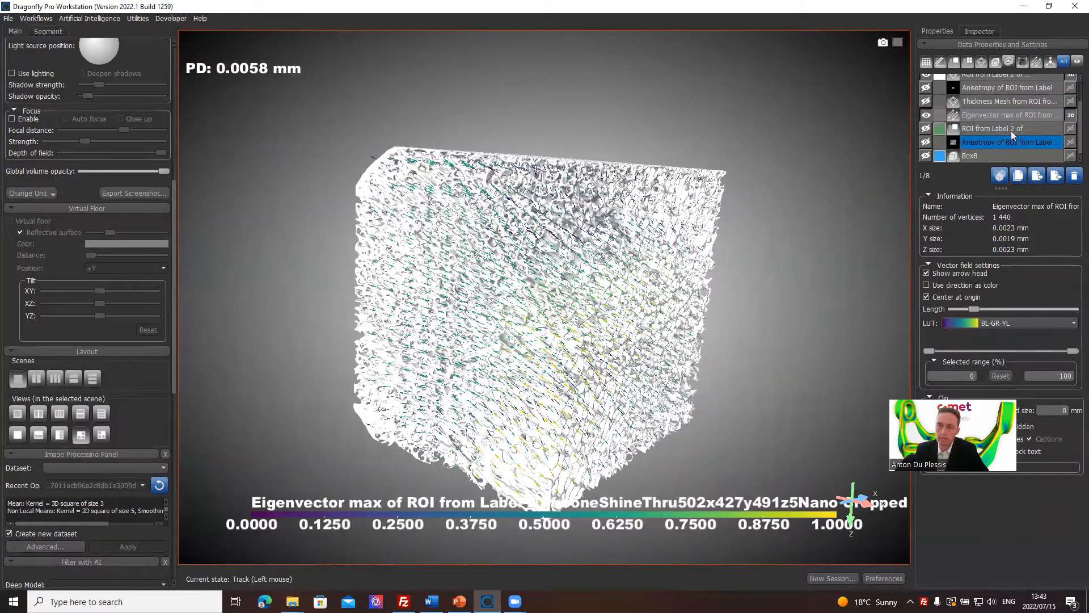
{"action": "left_click", "coordinate": [926, 116]}
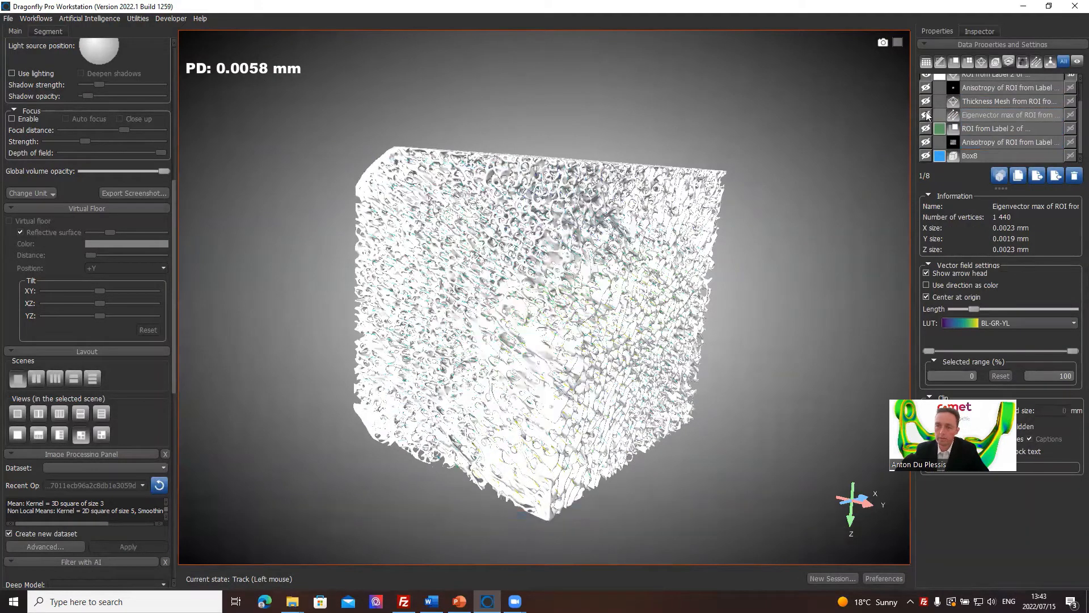
Review the anisotropy vector field settings for the Label 2 ROI and close them without computing.
{"action": "left_click", "coordinate": [926, 128]}
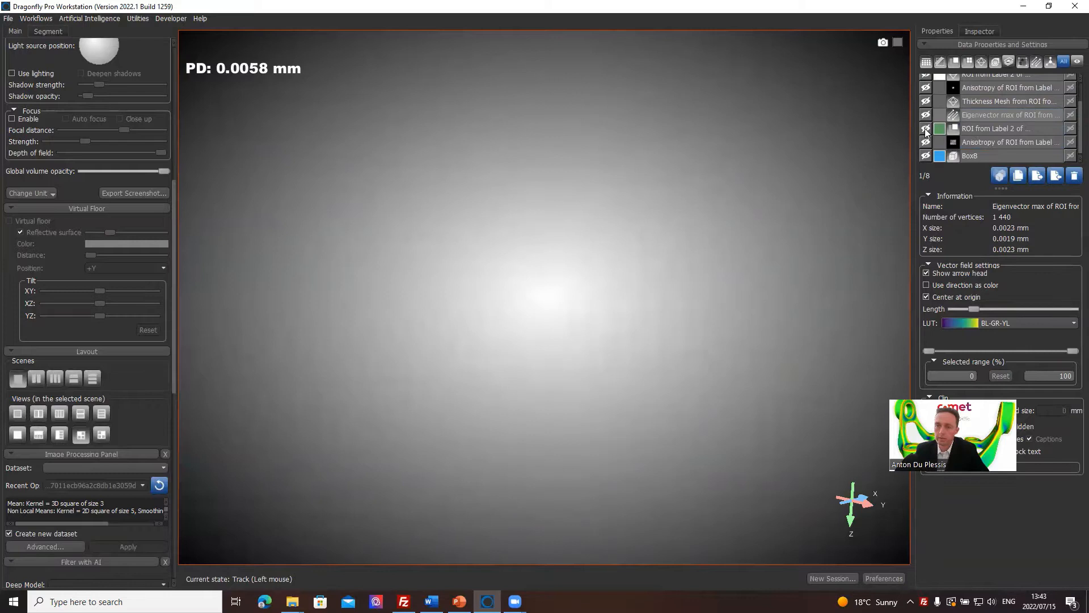
{"action": "right_click", "coordinate": [978, 131]}
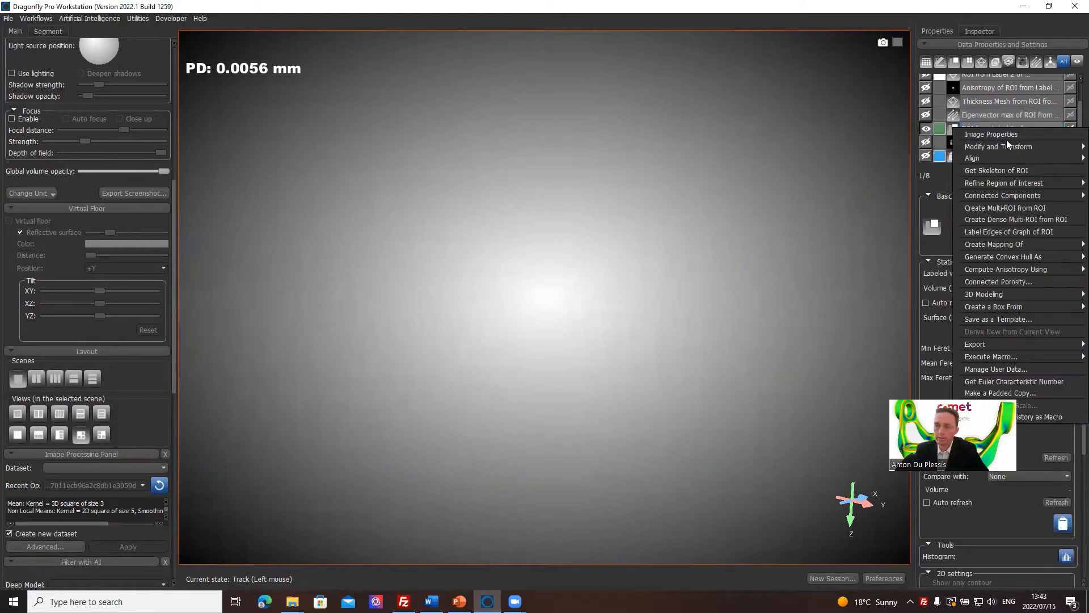
{"action": "mouse_move", "coordinate": [1010, 195]}
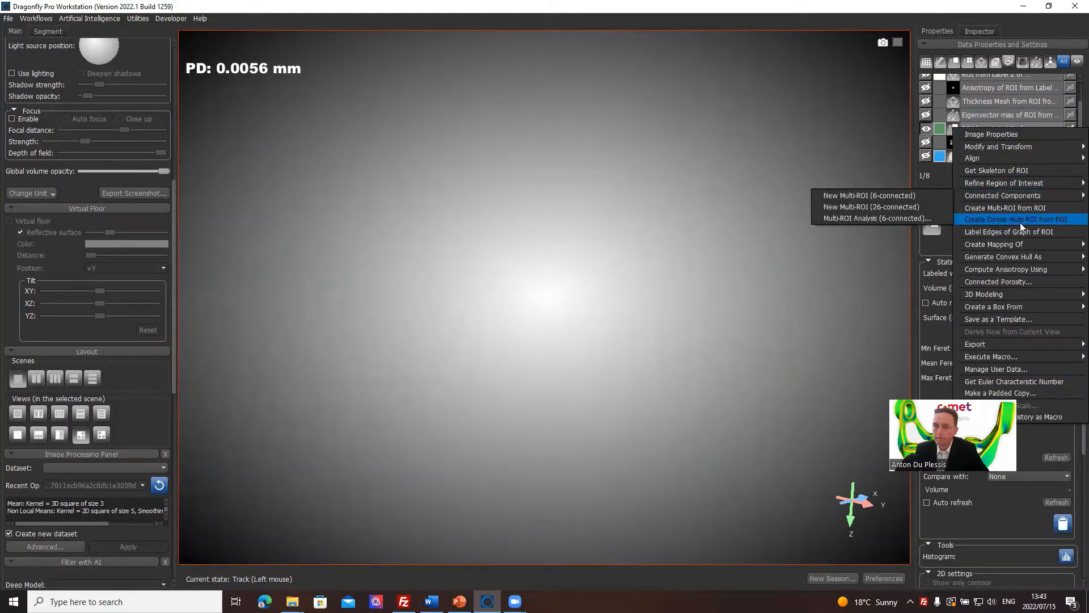
{"action": "mouse_move", "coordinate": [1025, 244]}
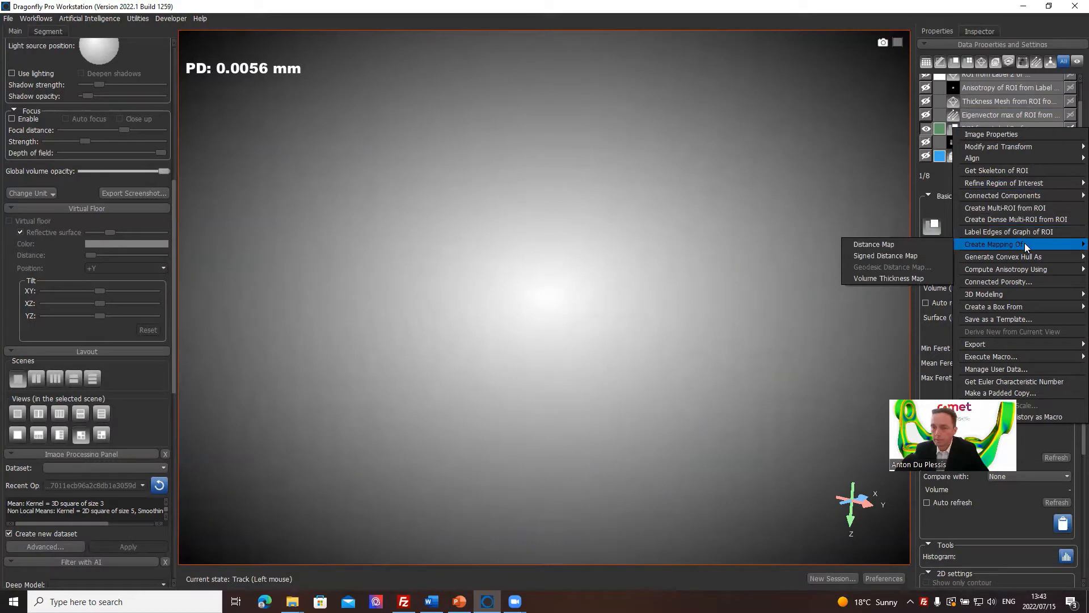
{"action": "mouse_move", "coordinate": [1020, 269]}
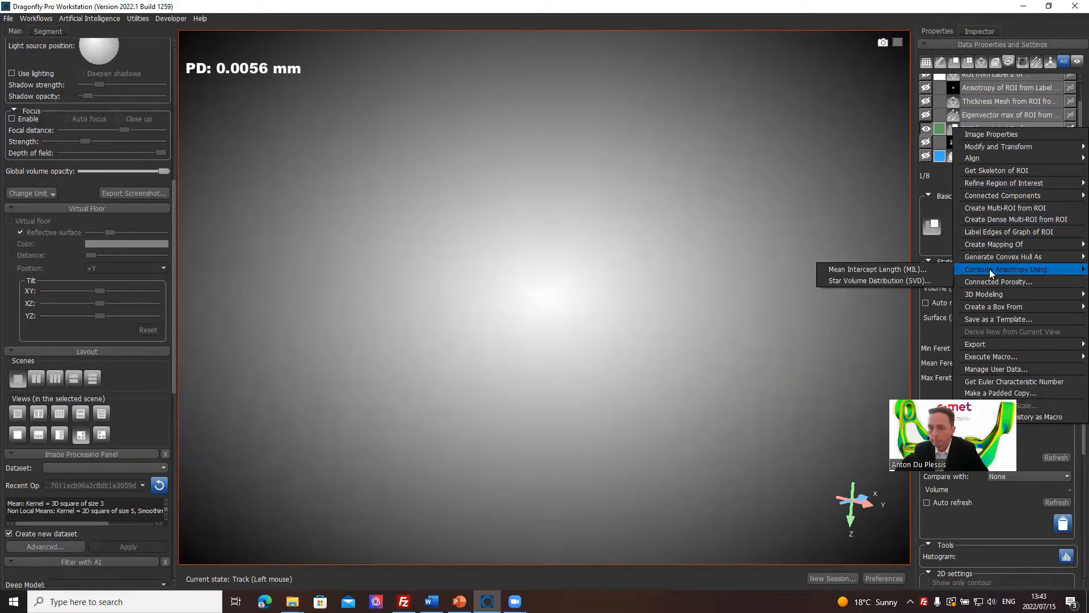
{"action": "mouse_move", "coordinate": [1000, 295]}
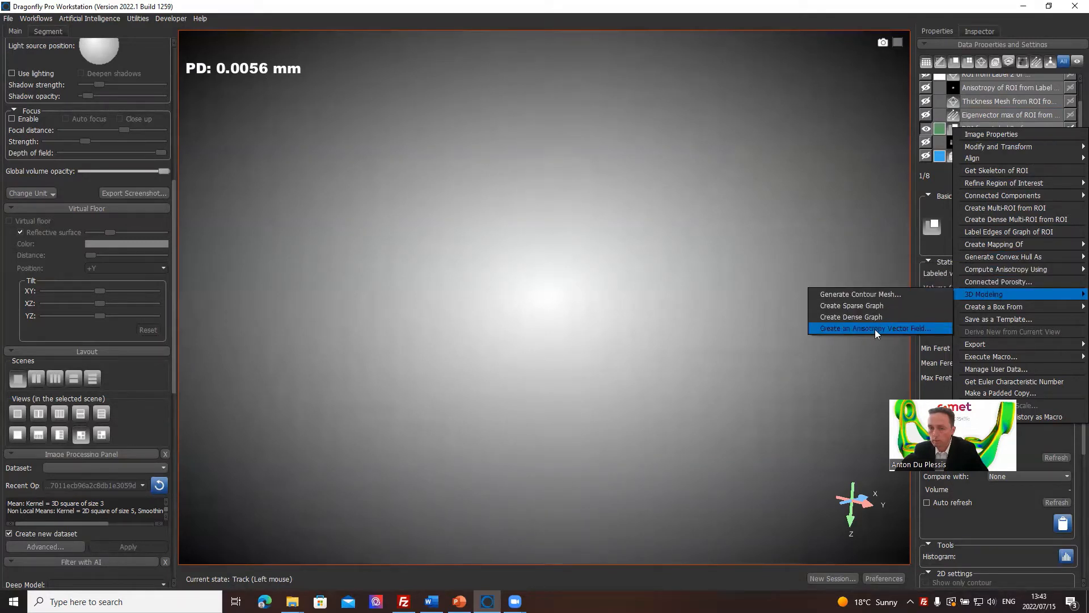
{"action": "left_click", "coordinate": [914, 328]}
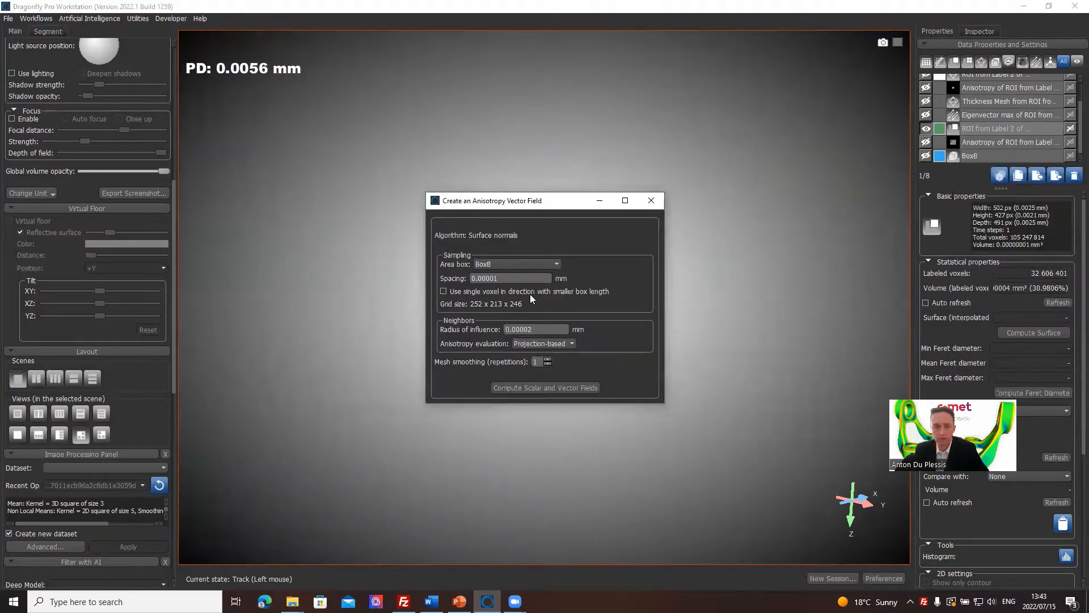
{"action": "double_click", "coordinate": [484, 279]}
{"action": "left_click", "coordinate": [652, 201]}
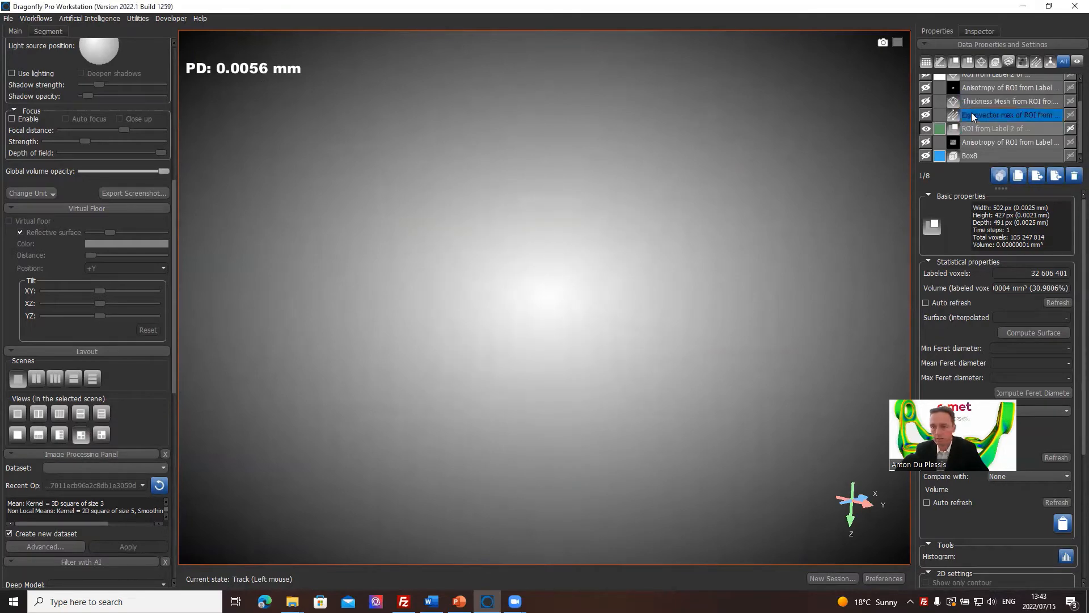
Show the Eigenvector max vector field together with the white mesh and lengthen its arrows to about a third of the range.
{"action": "left_click", "coordinate": [926, 115]}
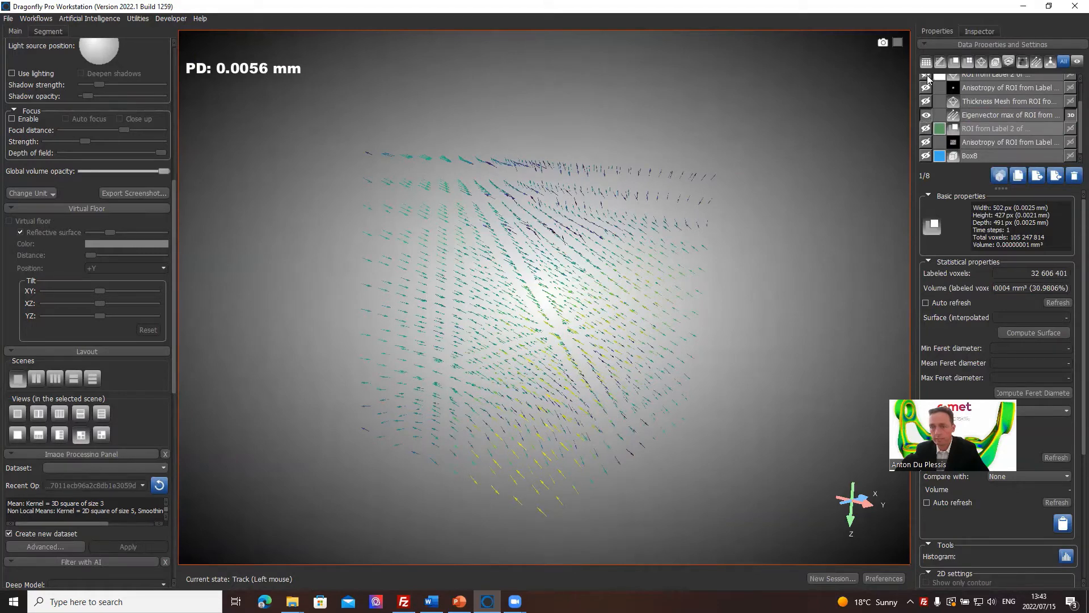
{"action": "left_click", "coordinate": [926, 75]}
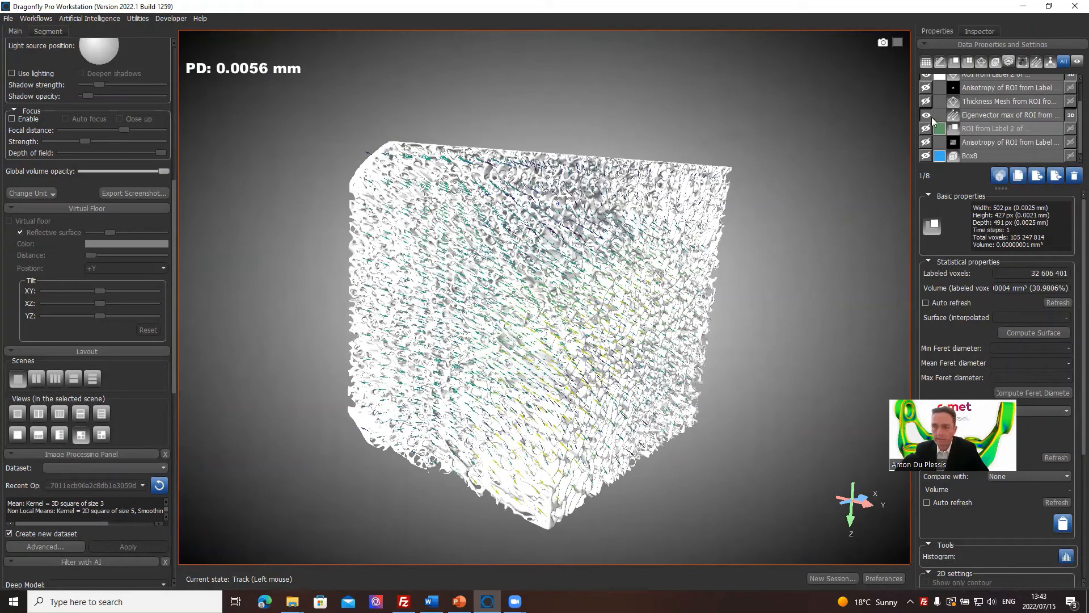
{"action": "left_click", "coordinate": [992, 115]}
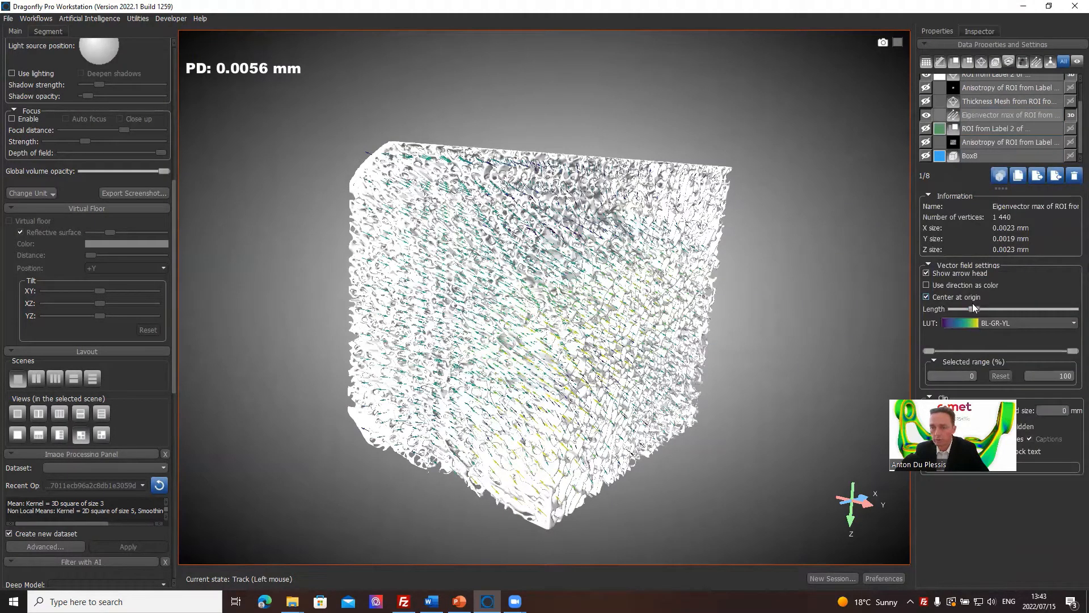
{"action": "left_click_drag", "start_coordinate": [972, 307], "coordinate": [994, 307]}
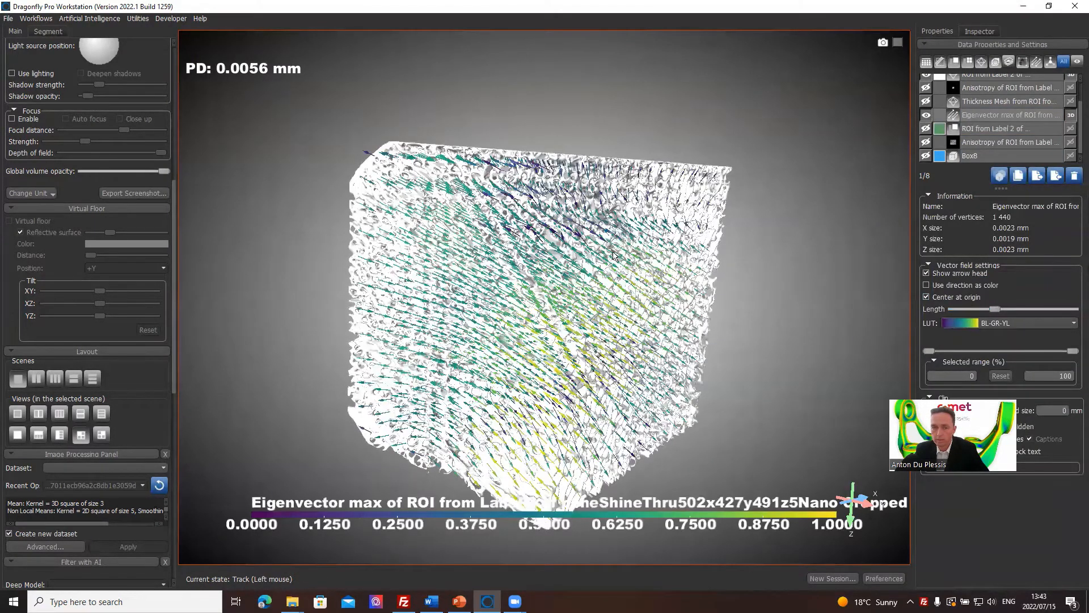
{"action": "left_click_drag", "start_coordinate": [672, 254], "coordinate": [627, 286]}
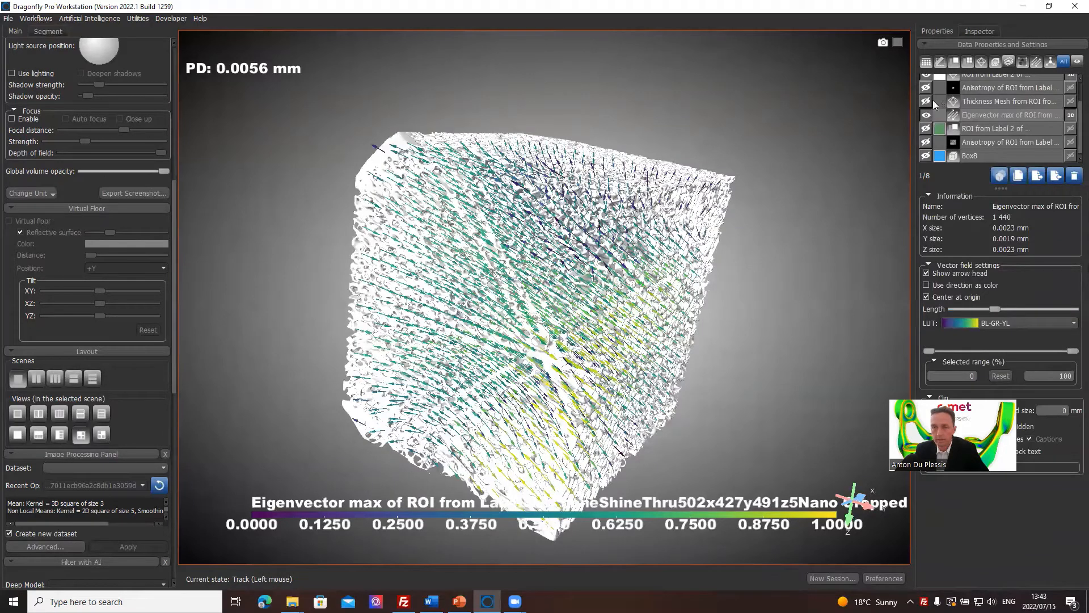
Lower the white Label 2 mesh's 3D opacity to about 10% of the range.
{"action": "scroll", "coordinate": [933, 100], "scroll_direction": "up", "scroll_amount": 1}
{"action": "left_click", "coordinate": [987, 93]}
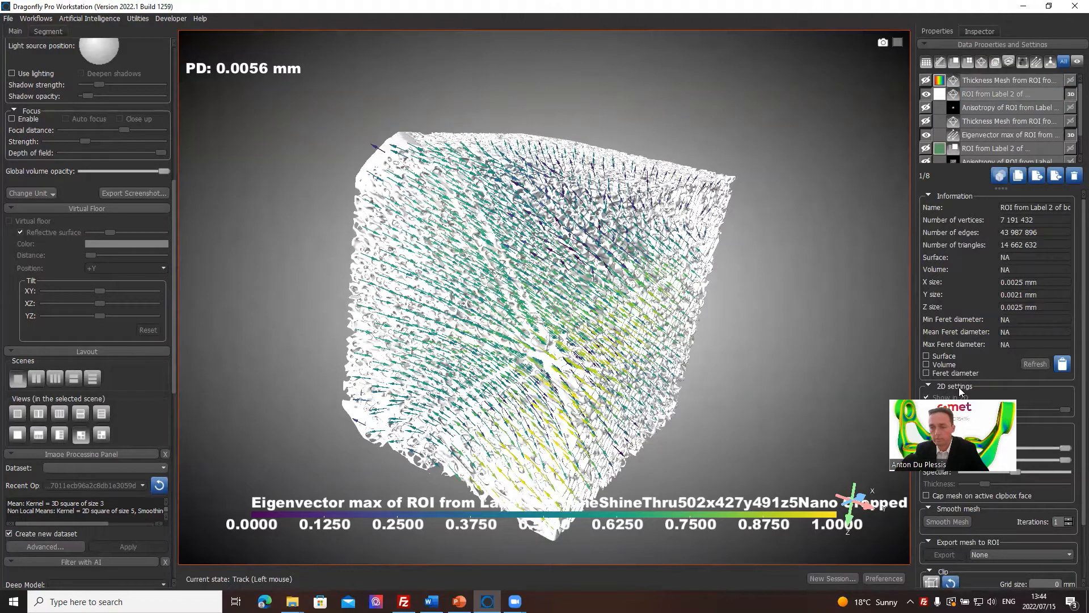
{"action": "left_click_drag", "start_coordinate": [1067, 447], "coordinate": [972, 441]}
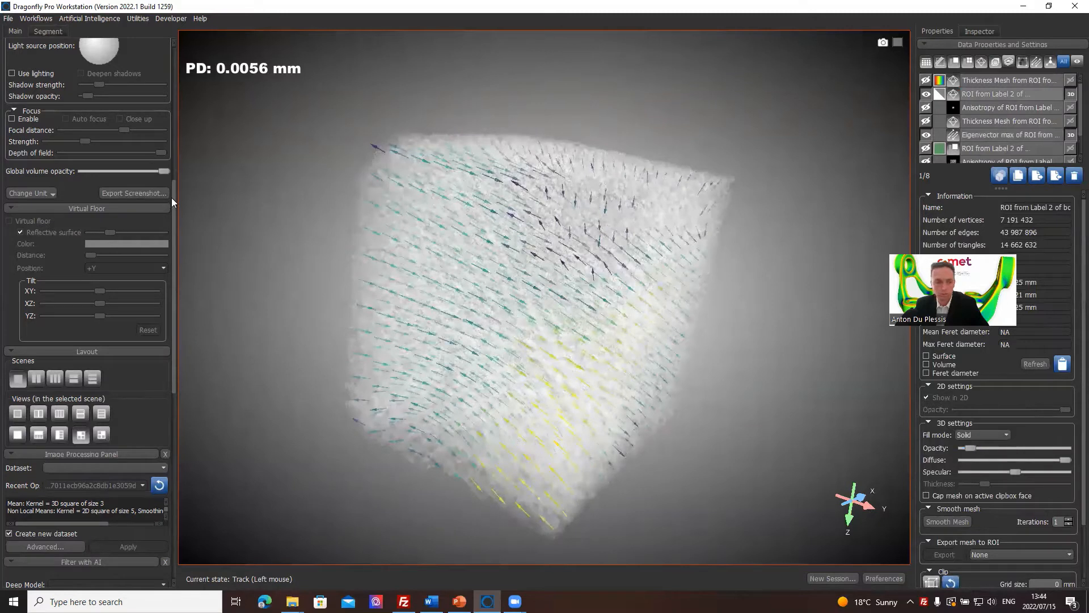
Reduce the scene's global volume opacity to about its minimum.
{"action": "left_click_drag", "start_coordinate": [164, 171], "coordinate": [104, 178]}
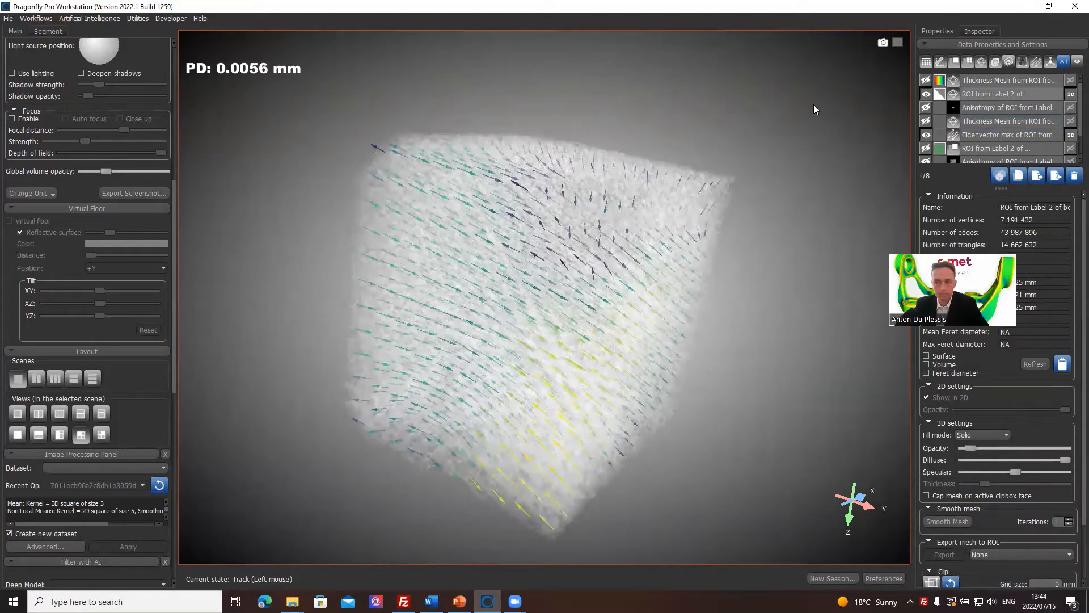
{"action": "left_click", "coordinate": [175, 57]}
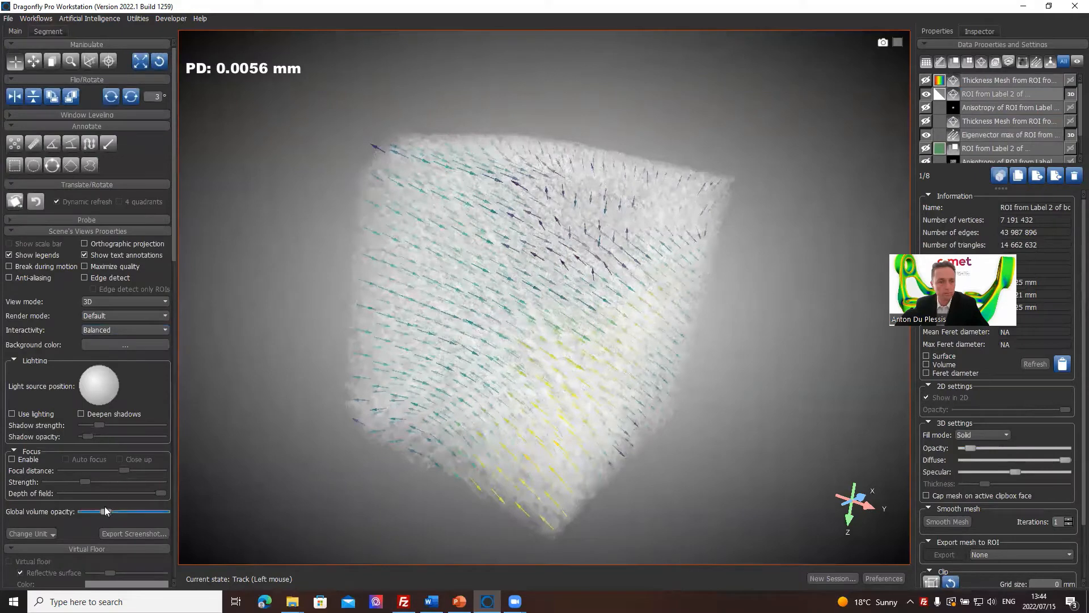
{"action": "left_click", "coordinate": [139, 116]}
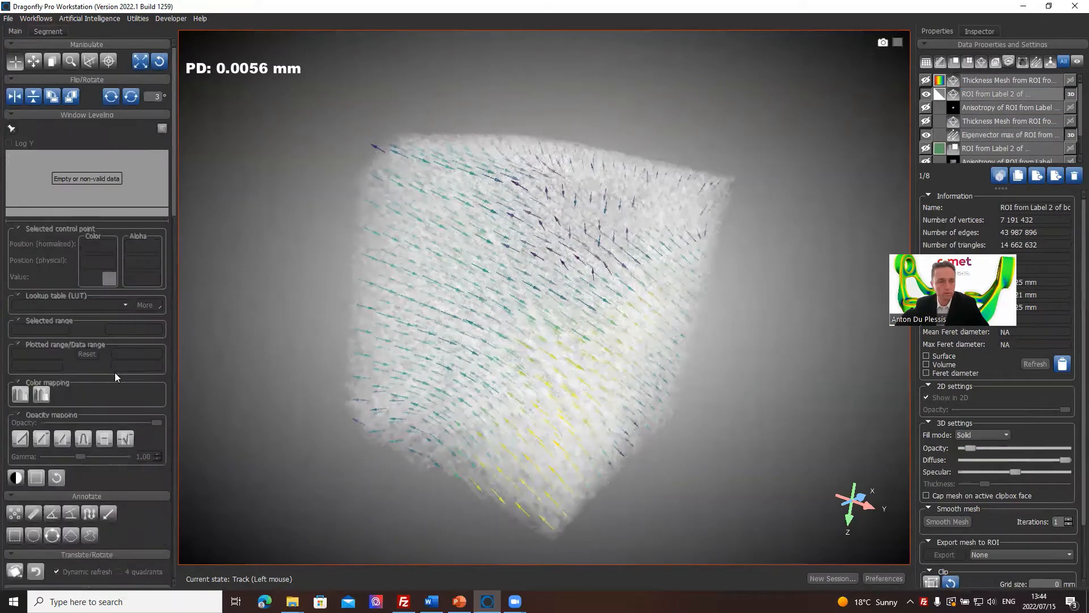
{"action": "left_click_drag", "start_coordinate": [174, 171], "coordinate": [171, 304]}
{"action": "left_click_drag", "start_coordinate": [106, 451], "coordinate": [84, 451]}
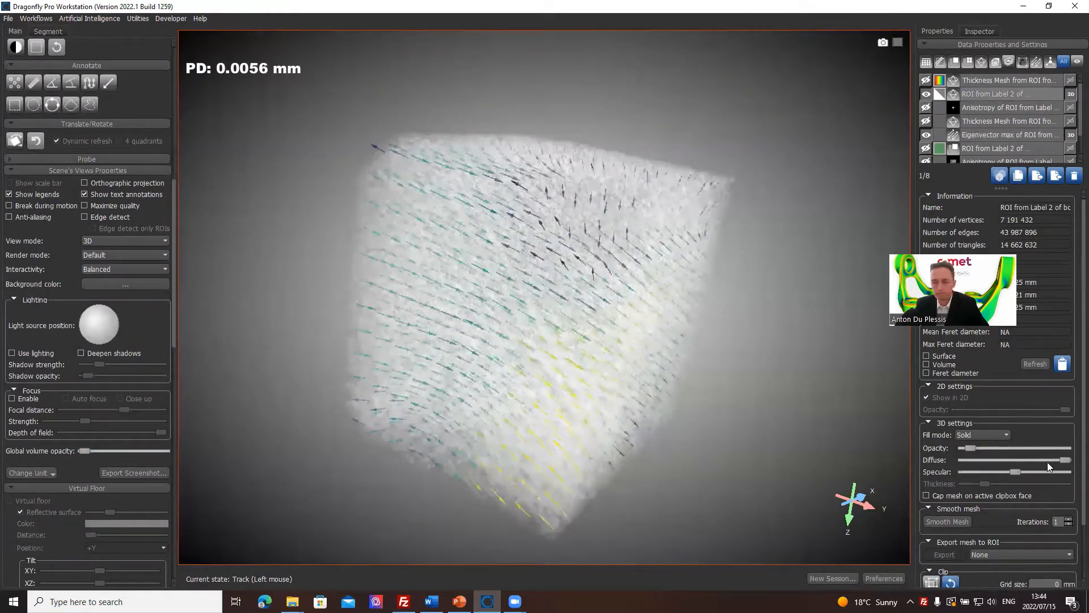
Lower the white mesh's diffuse setting to about a fifth of the range and examine the Eigenvector max vectors from several angles.
{"action": "left_click_drag", "start_coordinate": [1063, 461], "coordinate": [983, 470]}
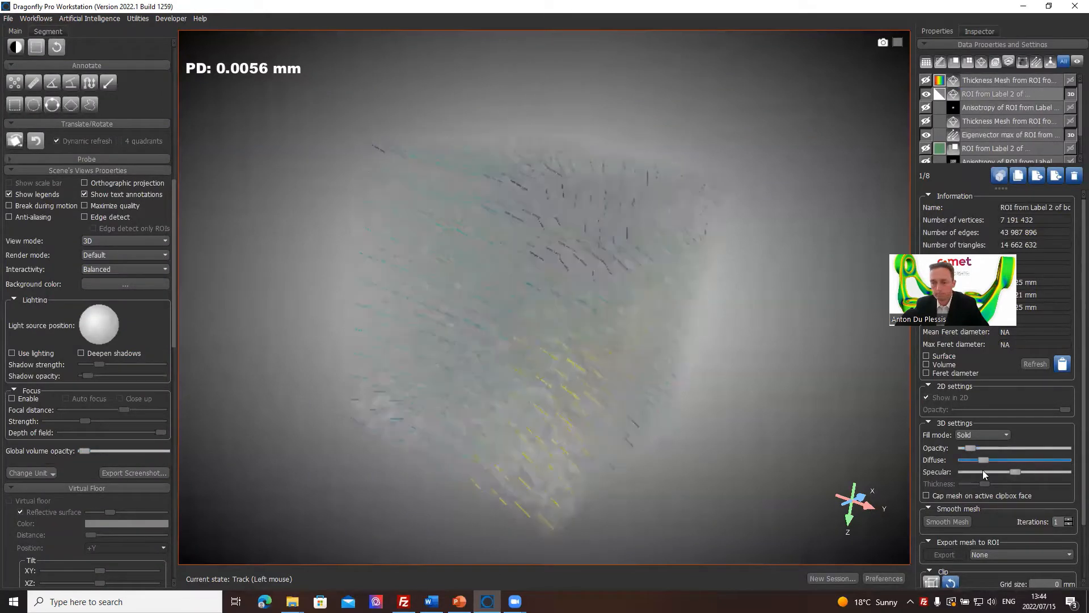
{"action": "left_click_drag", "start_coordinate": [643, 471], "coordinate": [602, 311]}
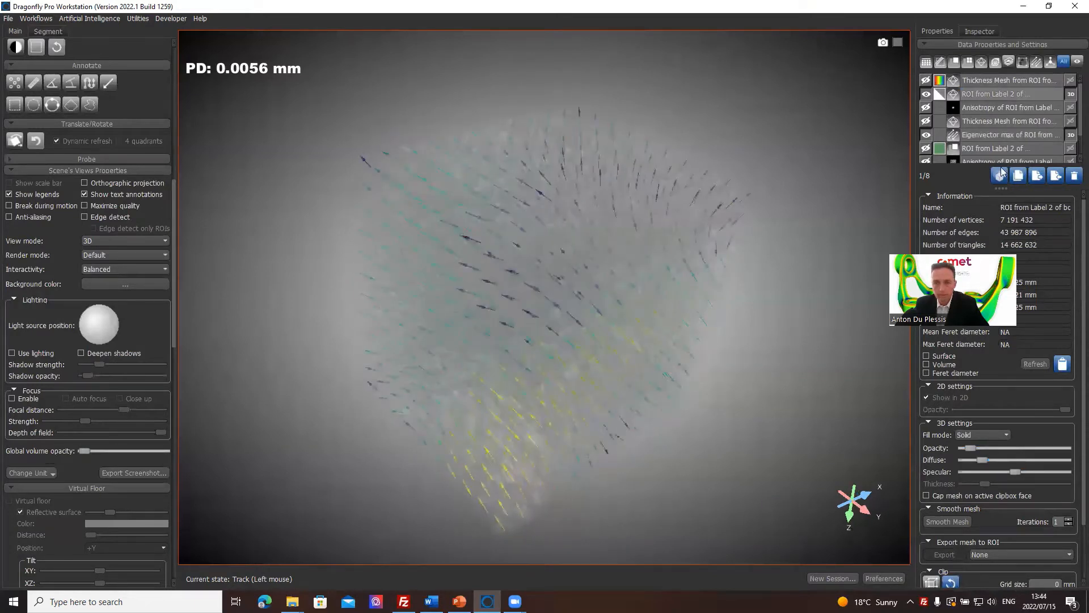
{"action": "left_click", "coordinate": [1015, 108]}
{"action": "left_click", "coordinate": [1008, 134]}
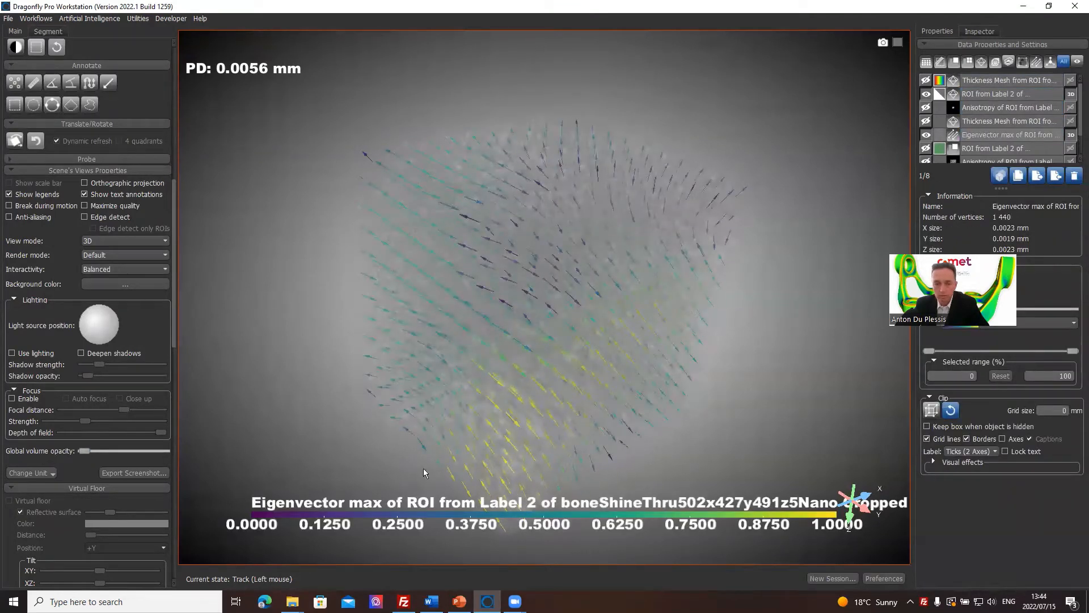
{"action": "left_click_drag", "start_coordinate": [570, 315], "coordinate": [701, 292]}
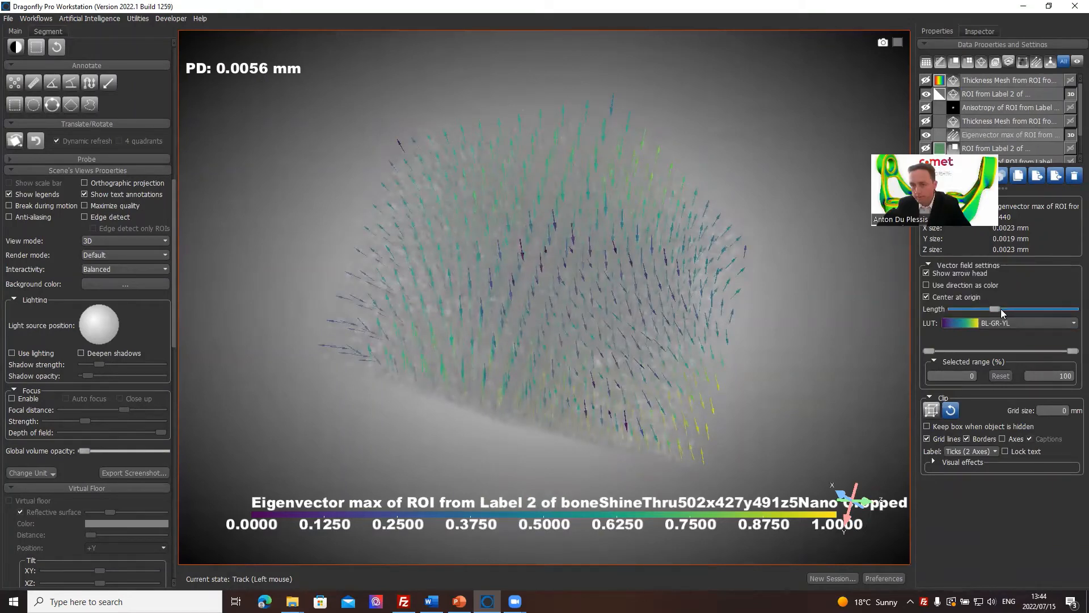
Lengthen the vector field's arrows to about 70% of the range and colour them with the temperature LUT.
{"action": "left_click_drag", "start_coordinate": [1000, 313], "coordinate": [1043, 310]}
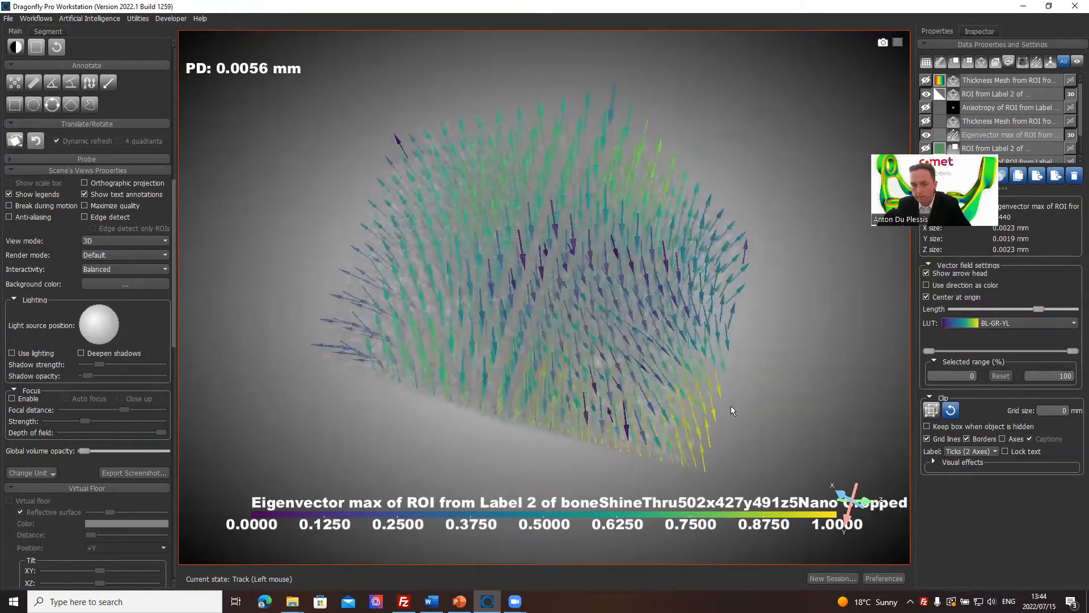
{"action": "left_click_drag", "start_coordinate": [511, 297], "coordinate": [652, 317]}
{"action": "left_click", "coordinate": [1050, 323]}
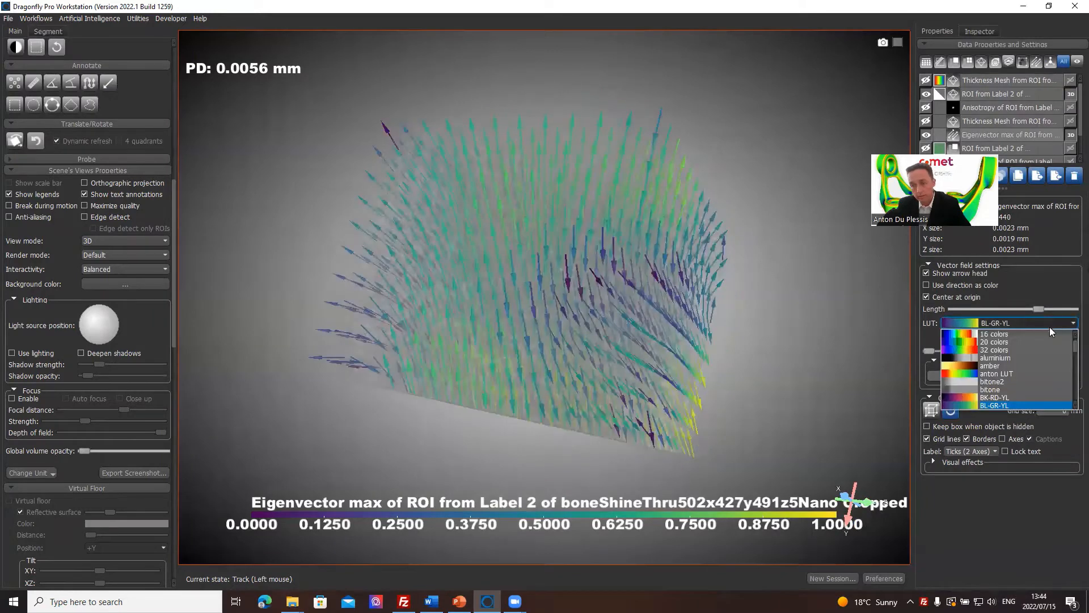
{"action": "scroll", "coordinate": [1046, 341], "scroll_direction": "down", "scroll_amount": 3}
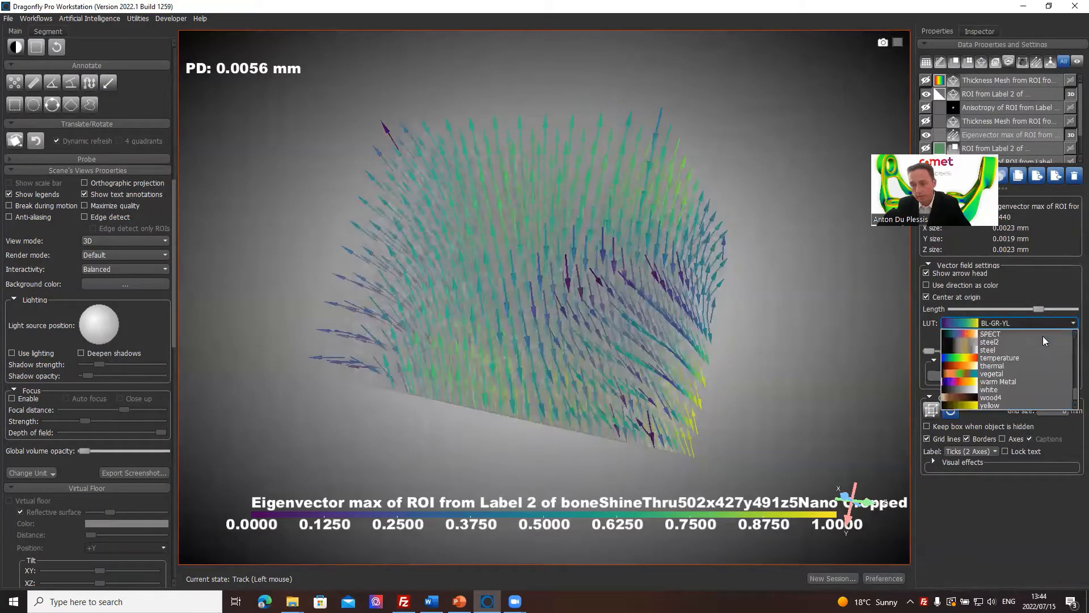
{"action": "left_click", "coordinate": [1008, 364]}
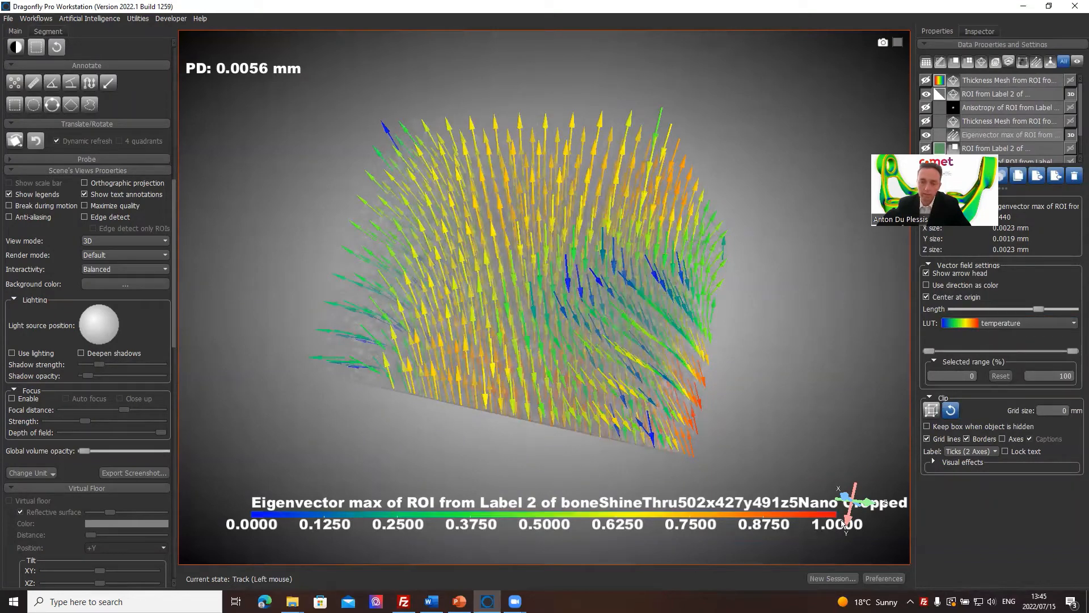
Return to the four-view layout and start a new session, clearing the current one without saving.
{"action": "mouse_move", "coordinate": [522, 287]}
{"action": "left_mouse_down"}
{"action": "mouse_move", "coordinate": [644, 417]}
{"action": "mouse_move", "coordinate": [516, 309]}
{"action": "mouse_move", "coordinate": [548, 354]}
{"action": "mouse_move", "coordinate": [656, 442]}
{"action": "mouse_move", "coordinate": [504, 227]}
{"action": "mouse_move", "coordinate": [637, 360]}
{"action": "mouse_move", "coordinate": [588, 452]}
{"action": "mouse_move", "coordinate": [637, 309]}
{"action": "mouse_move", "coordinate": [524, 247]}
{"action": "left_mouse_up"}
{"action": "double_click", "coordinate": [524, 247]}
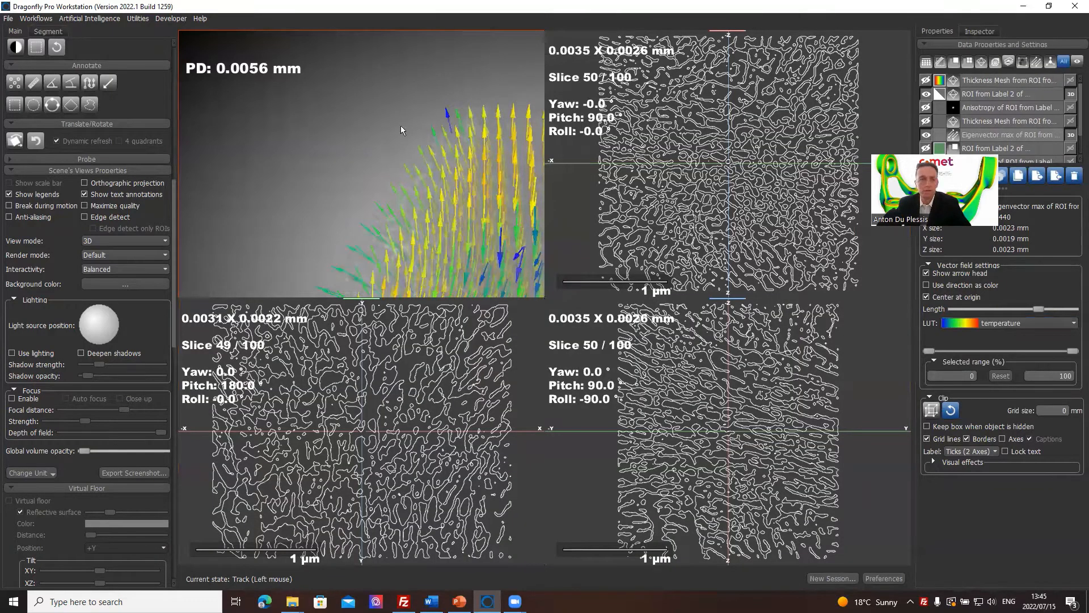
{"action": "left_click", "coordinate": [8, 18]}
{"action": "left_click", "coordinate": [32, 18]}
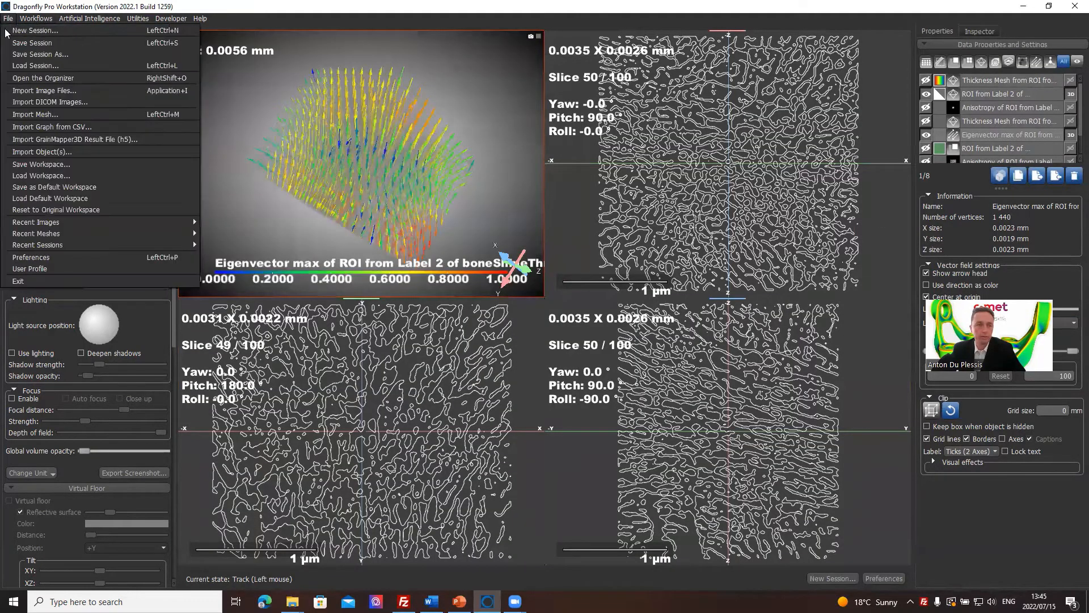
{"action": "left_click", "coordinate": [26, 34]}
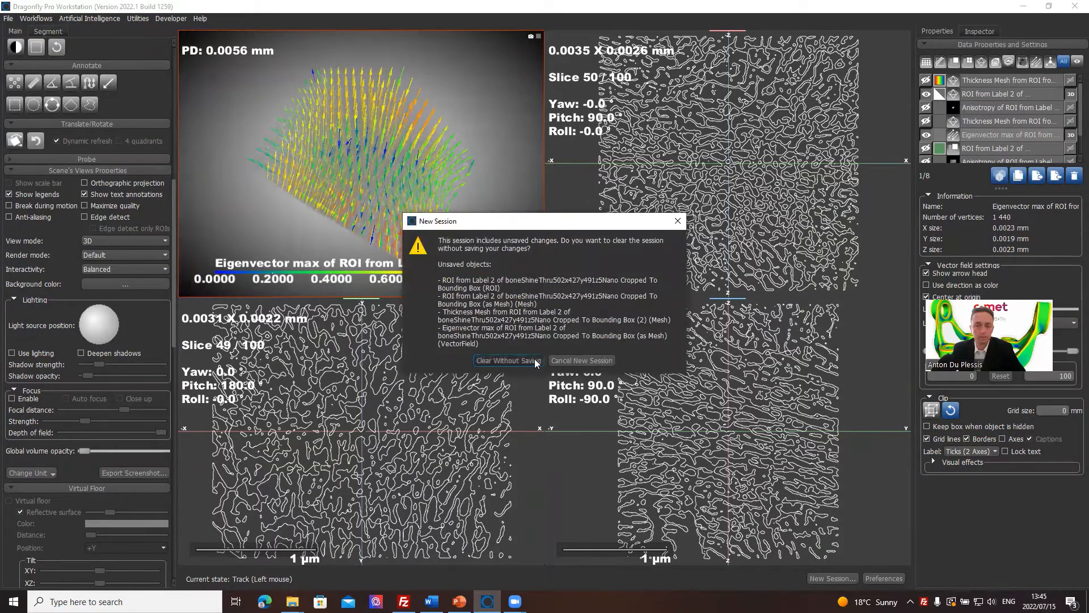
{"action": "left_click", "coordinate": [507, 361]}
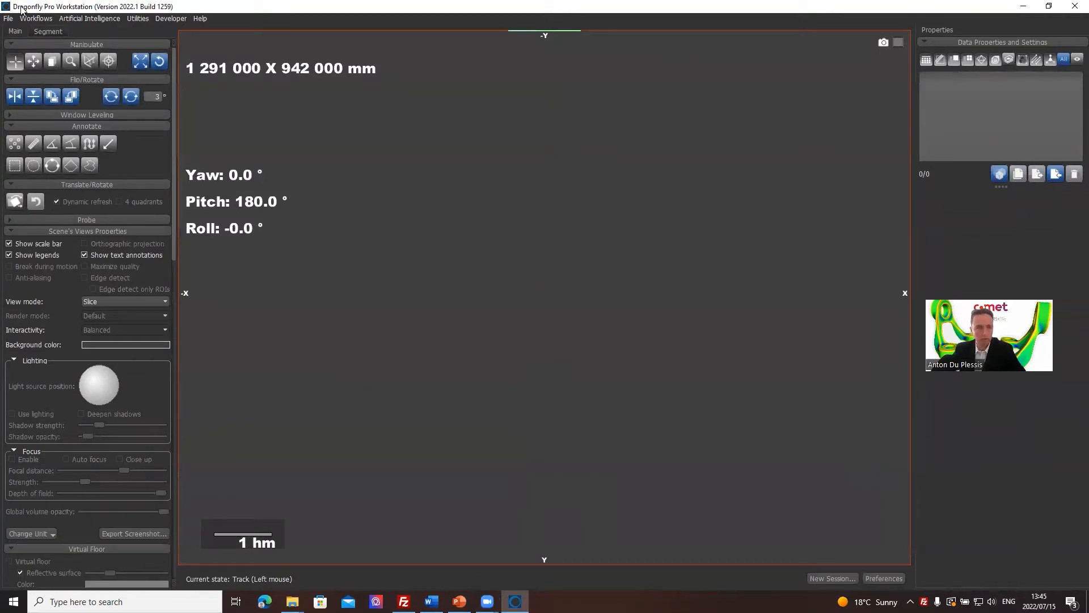
Open the Pore Network Modeling workflow and set the blobs image generator's shape to 30 × 30 × 30.
{"action": "left_click", "coordinate": [36, 18]}
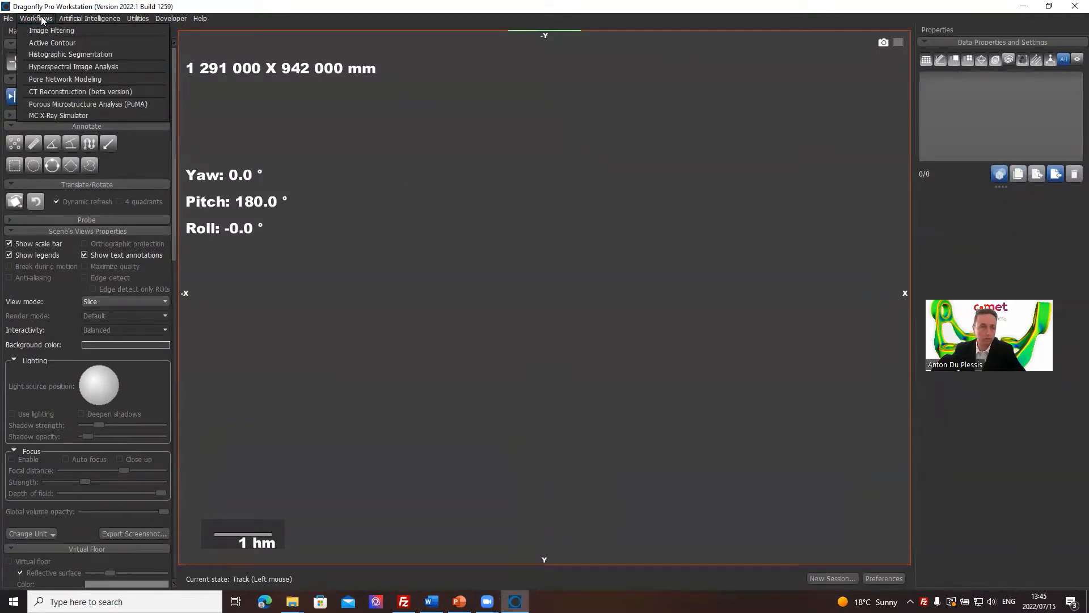
{"action": "left_click", "coordinate": [62, 79]}
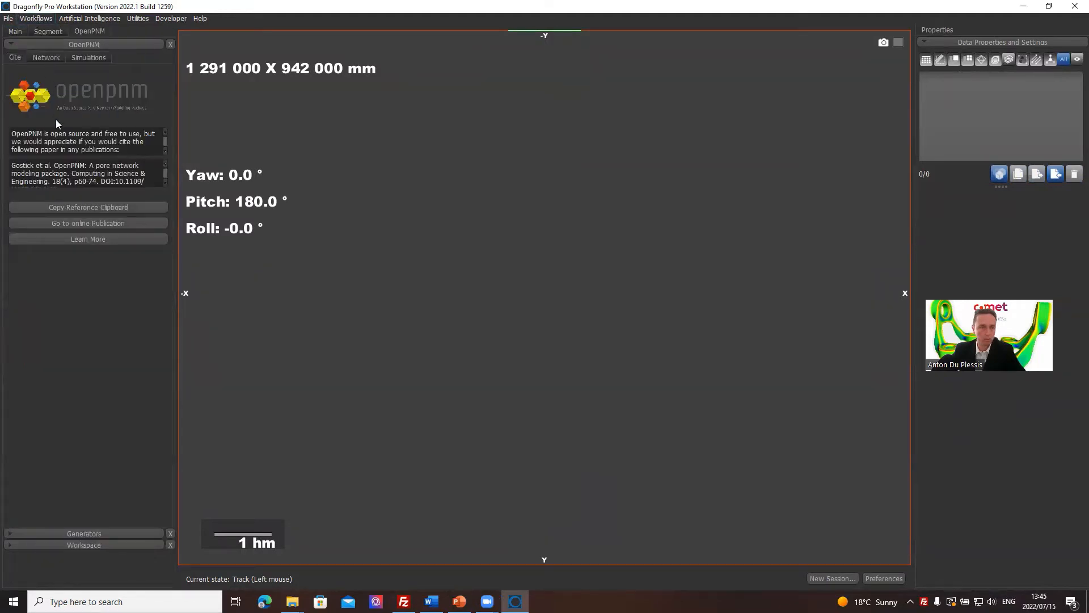
{"action": "left_click", "coordinate": [98, 532]}
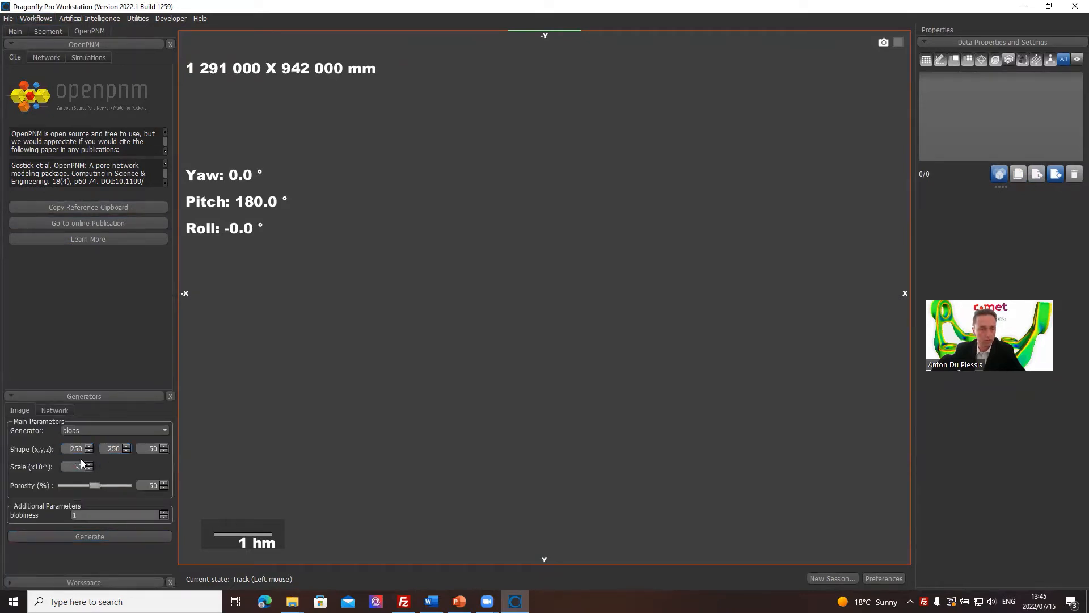
{"action": "double_click", "coordinate": [103, 448]}
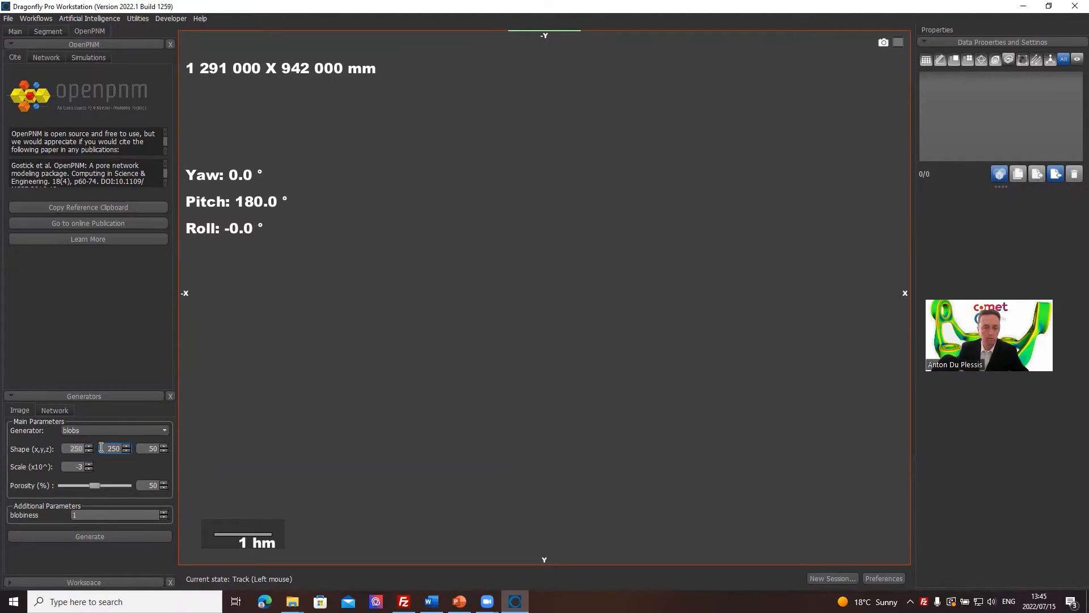
{"action": "type", "text": "30"}
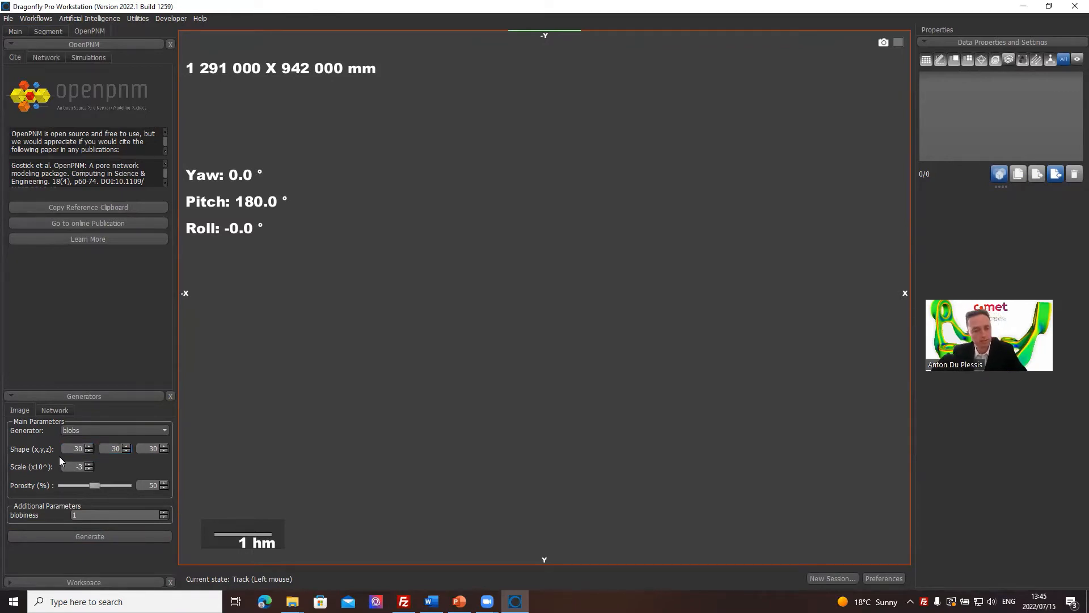
Set the generator's porosity to 60% and generate the synthetic blobs image.
{"action": "left_click_drag", "start_coordinate": [144, 486], "coordinate": [177, 487]}
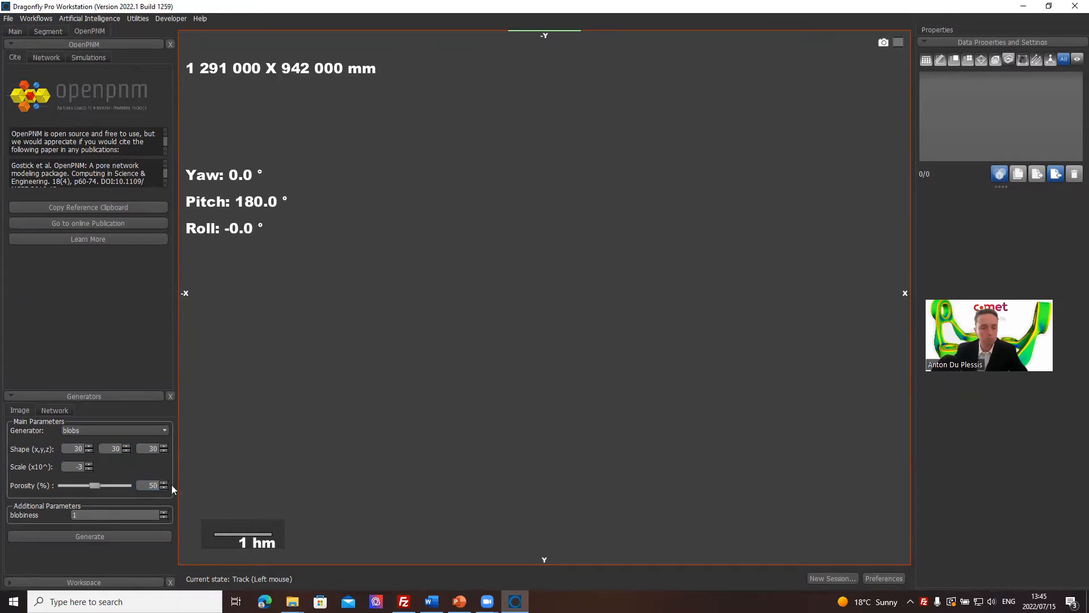
{"action": "type", "text": "40"}
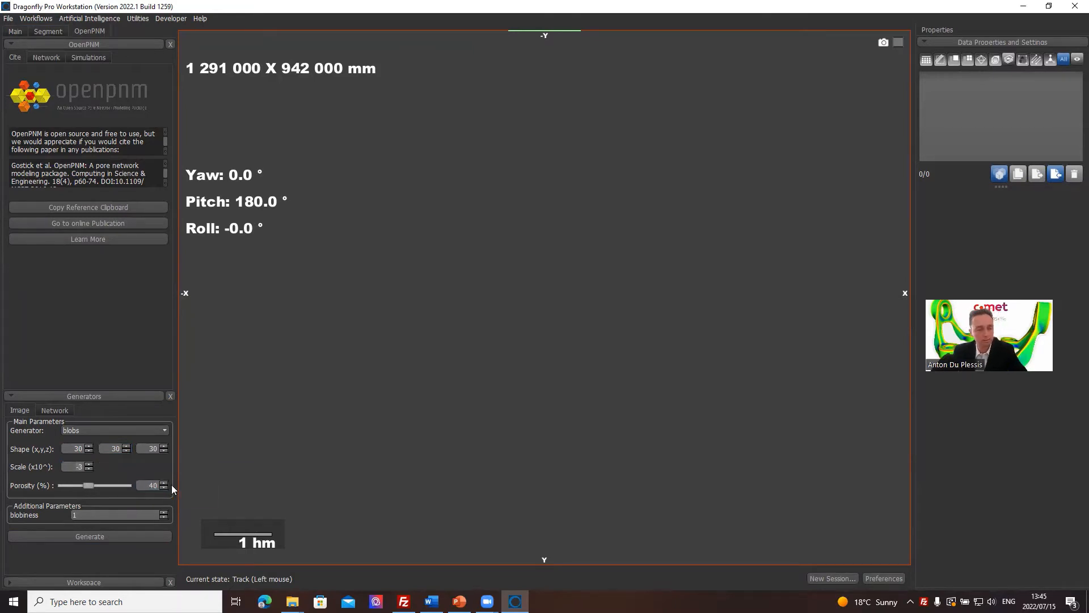
{"action": "left_click_drag", "start_coordinate": [145, 486], "coordinate": [203, 490]}
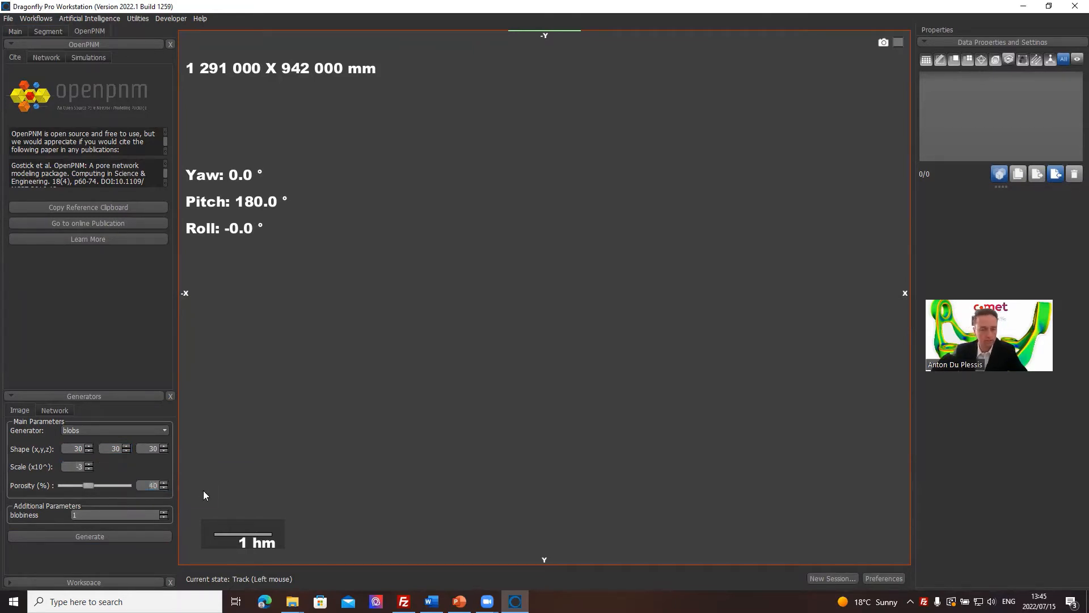
{"action": "type", "text": "60"}
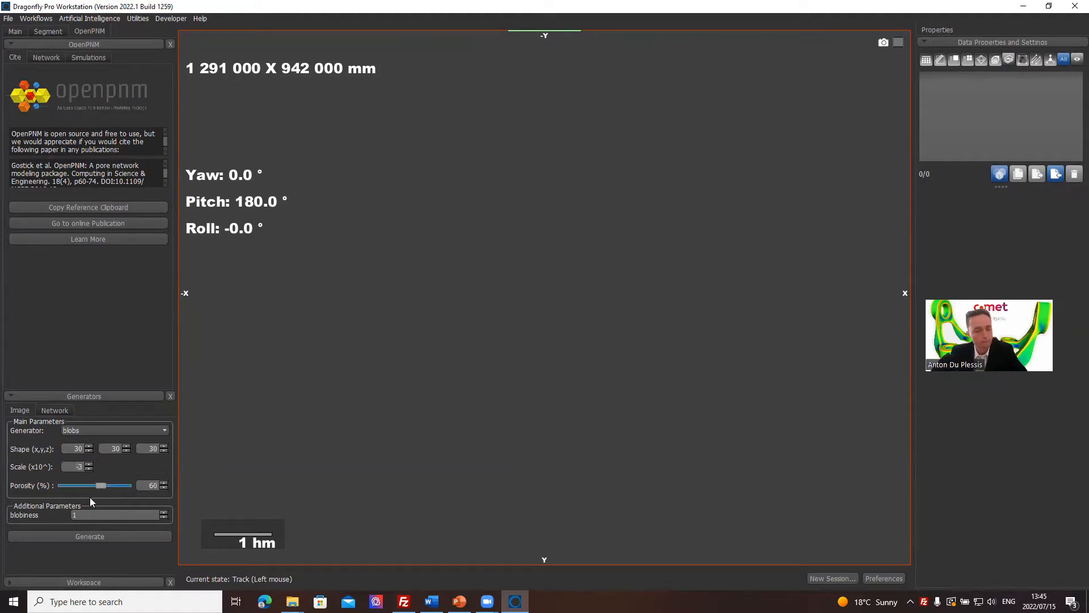
{"action": "left_click", "coordinate": [93, 536]}
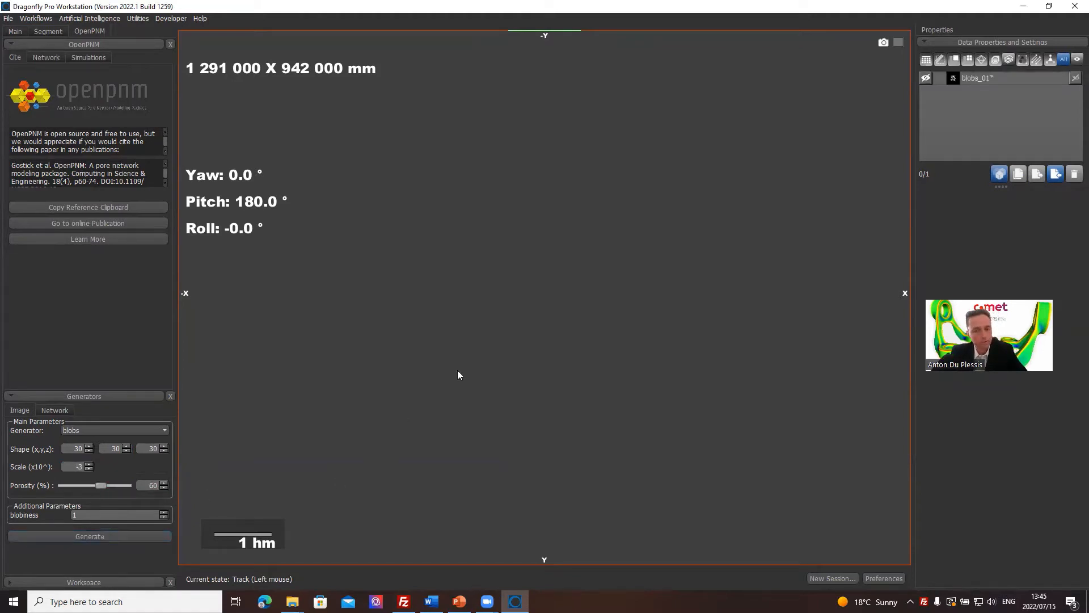
Show the generated blobs_01 image in the view and inspect its slices.
{"action": "left_click", "coordinate": [926, 80]}
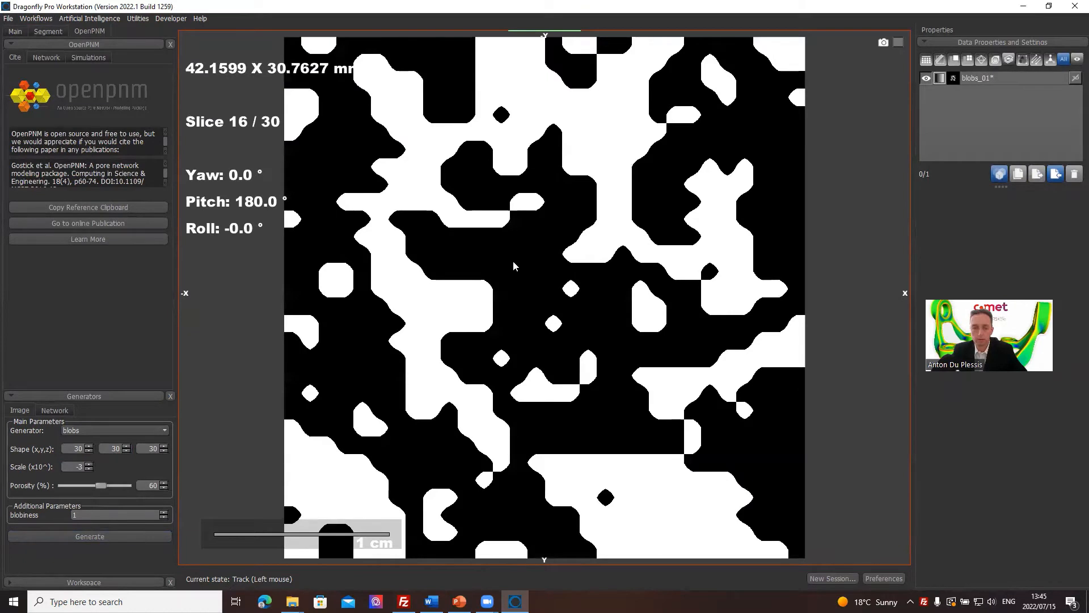
{"action": "right_click_drag", "start_coordinate": [592, 307], "coordinate": [567, 308]}
{"action": "scroll", "coordinate": [545, 308], "scroll_direction": "down", "scroll_amount": 1}
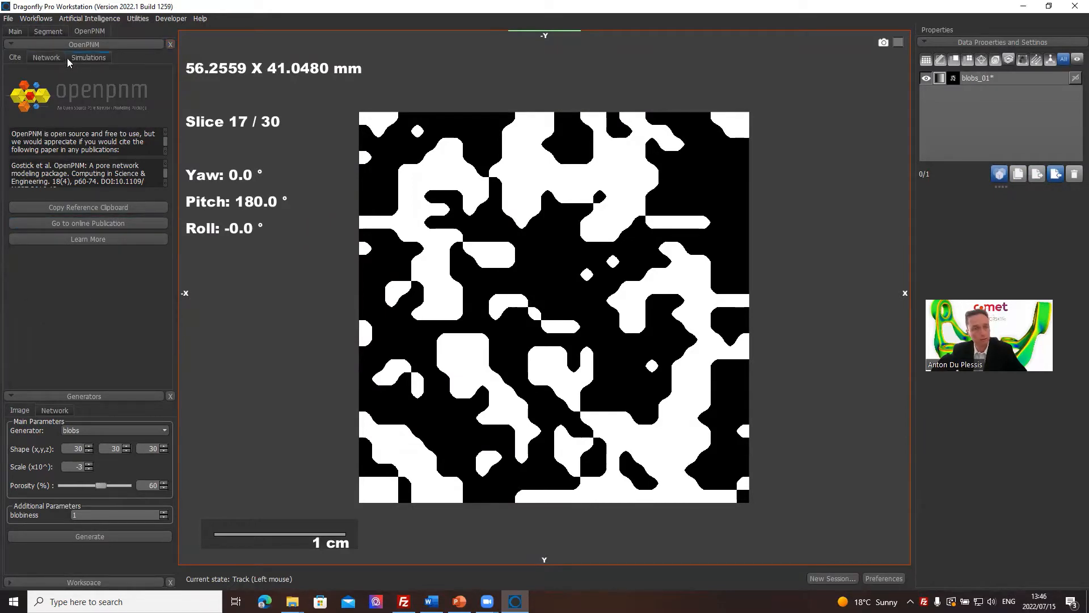
Examine OpenPNM's network extraction parameters, cluster management options and the generator settings.
{"action": "left_click", "coordinate": [46, 58]}
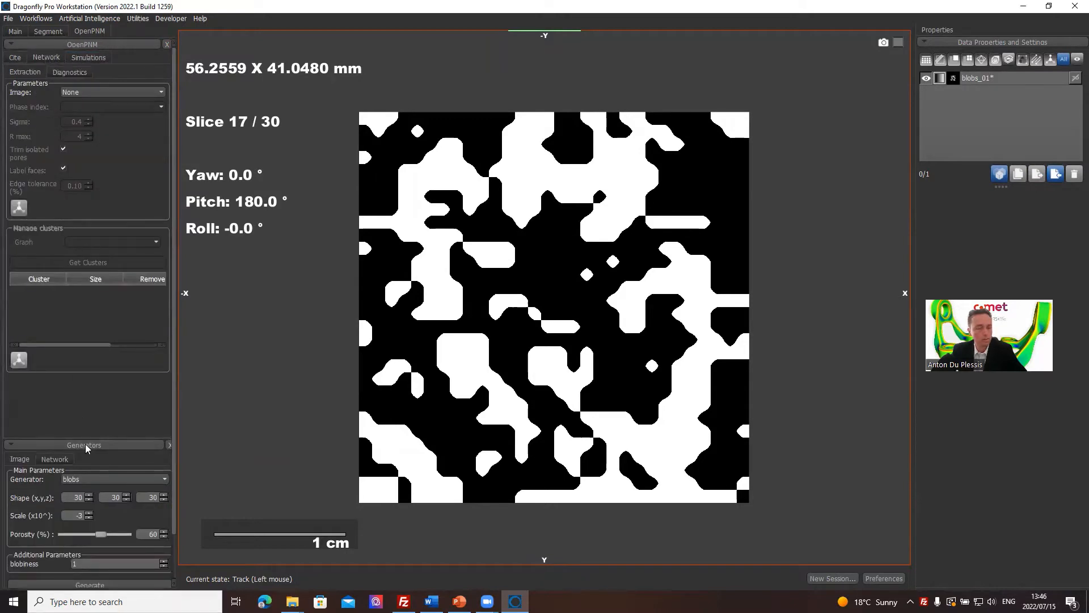
{"action": "scroll", "coordinate": [91, 412], "scroll_direction": "down", "scroll_amount": 2}
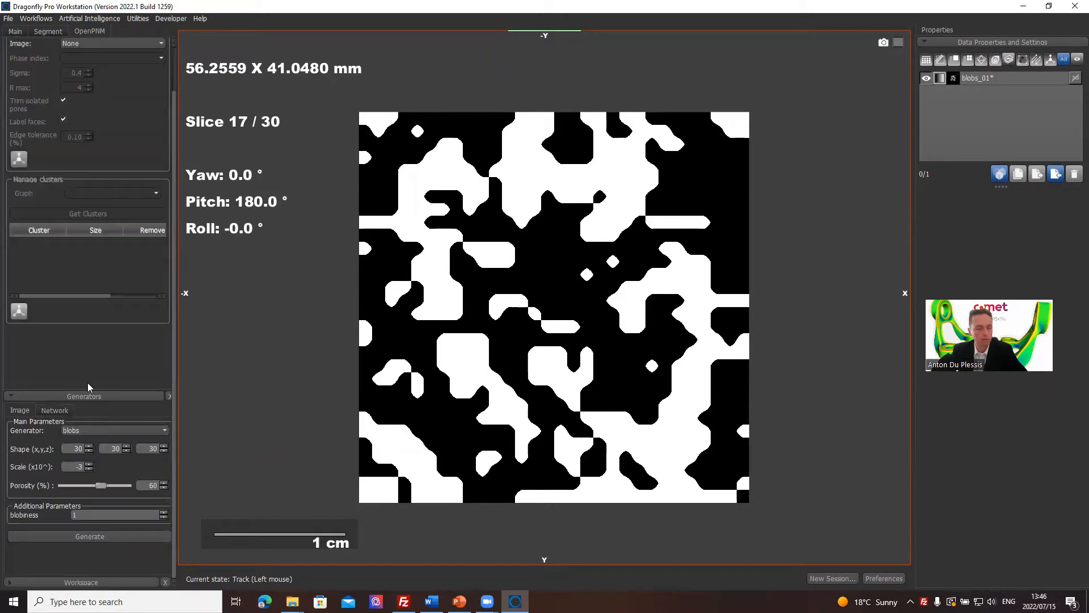
{"action": "scroll", "coordinate": [89, 214], "scroll_direction": "up", "scroll_amount": 2}
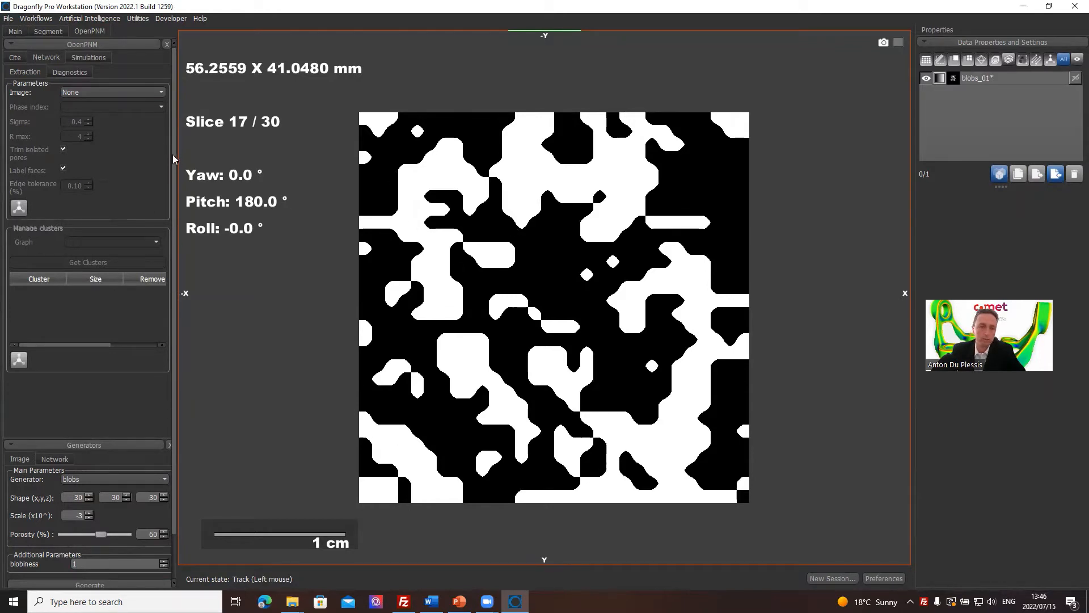
{"action": "scroll", "coordinate": [172, 227], "scroll_direction": "down", "scroll_amount": 2}
{"action": "left_click", "coordinate": [80, 447]}
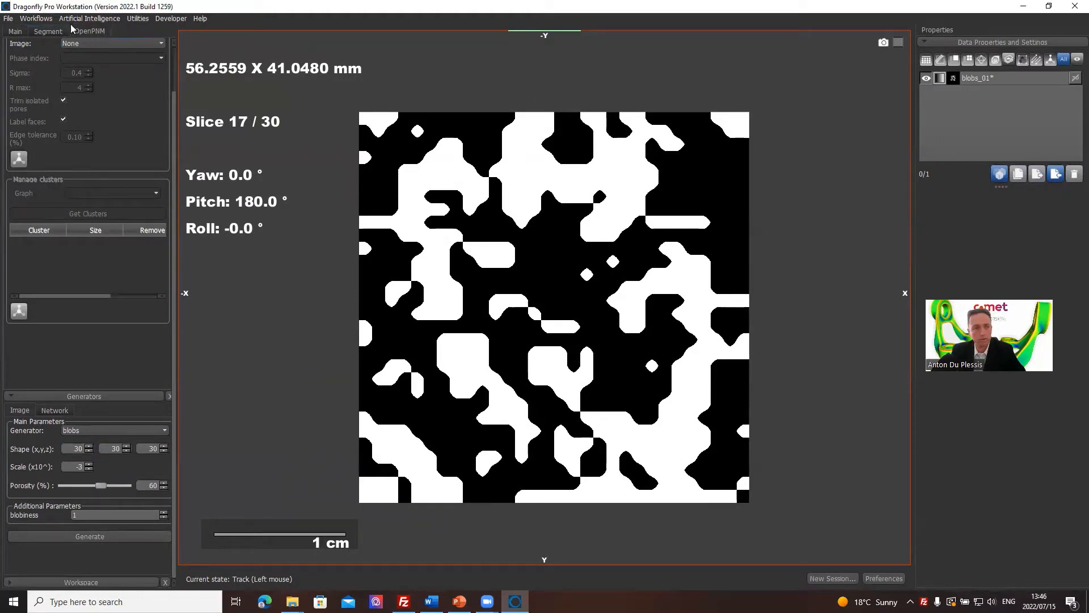
Open the Porous Microstructure Analysis (PuMA) workflow and review its sample structure types and solver computation types.
{"action": "left_click", "coordinate": [45, 21]}
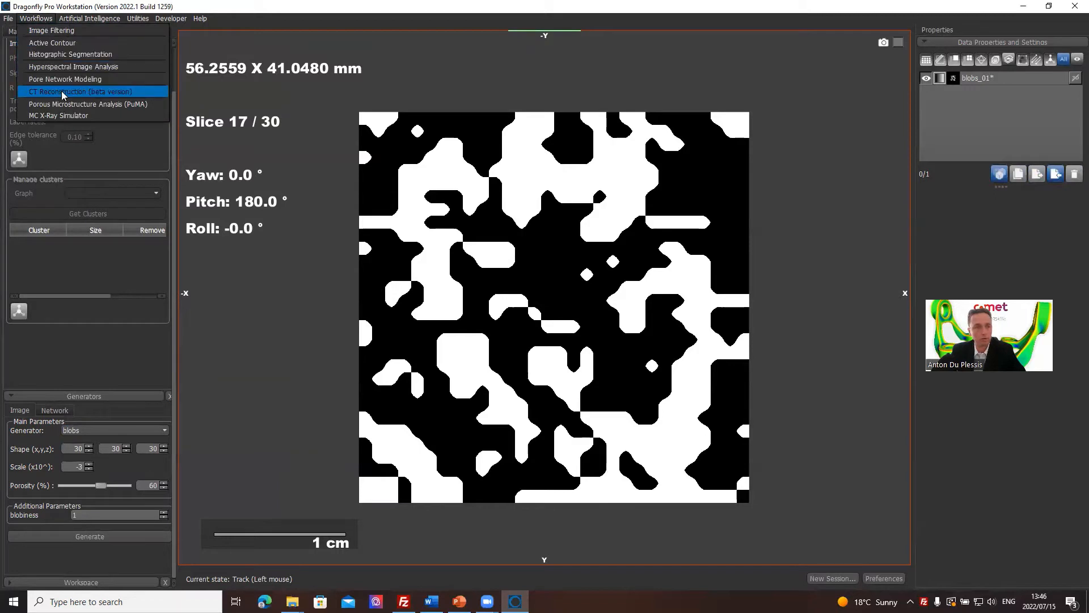
{"action": "left_click", "coordinate": [101, 105]}
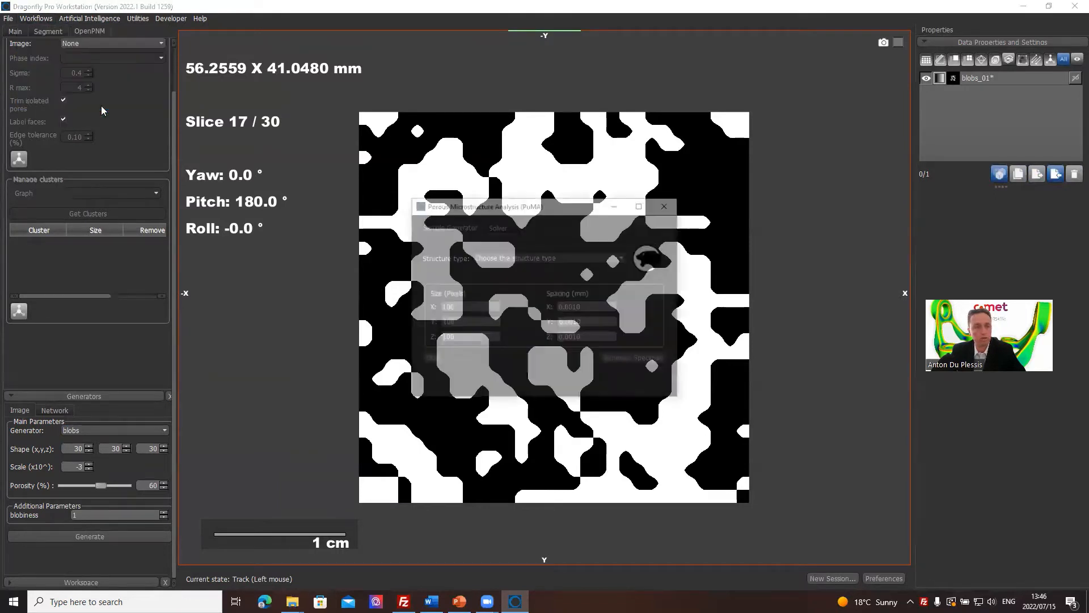
{"action": "left_click", "coordinate": [604, 259]}
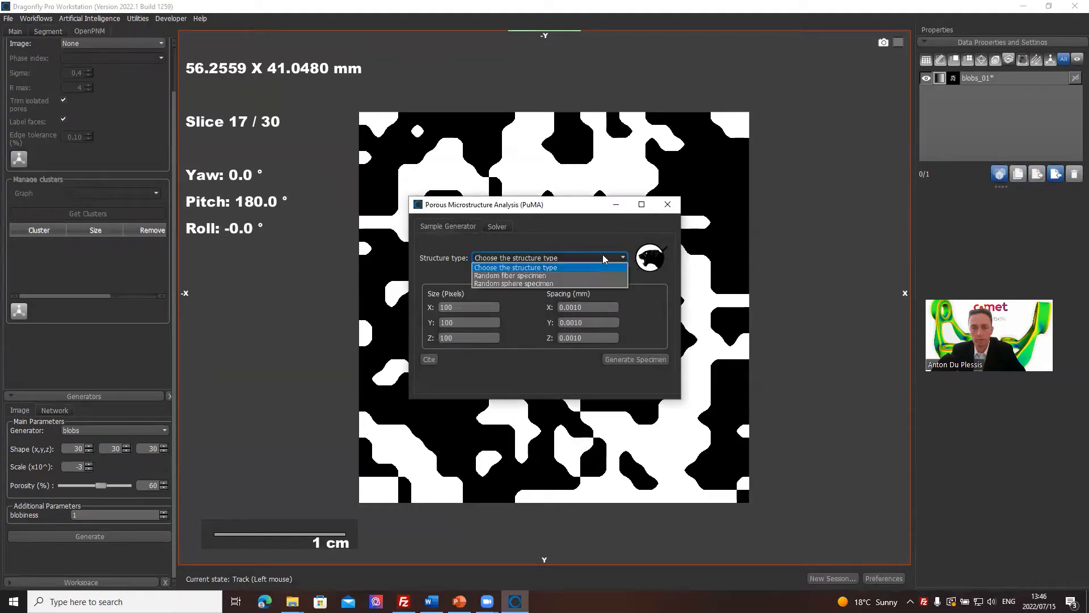
{"action": "left_click", "coordinate": [602, 254]}
{"action": "left_click", "coordinate": [497, 226]}
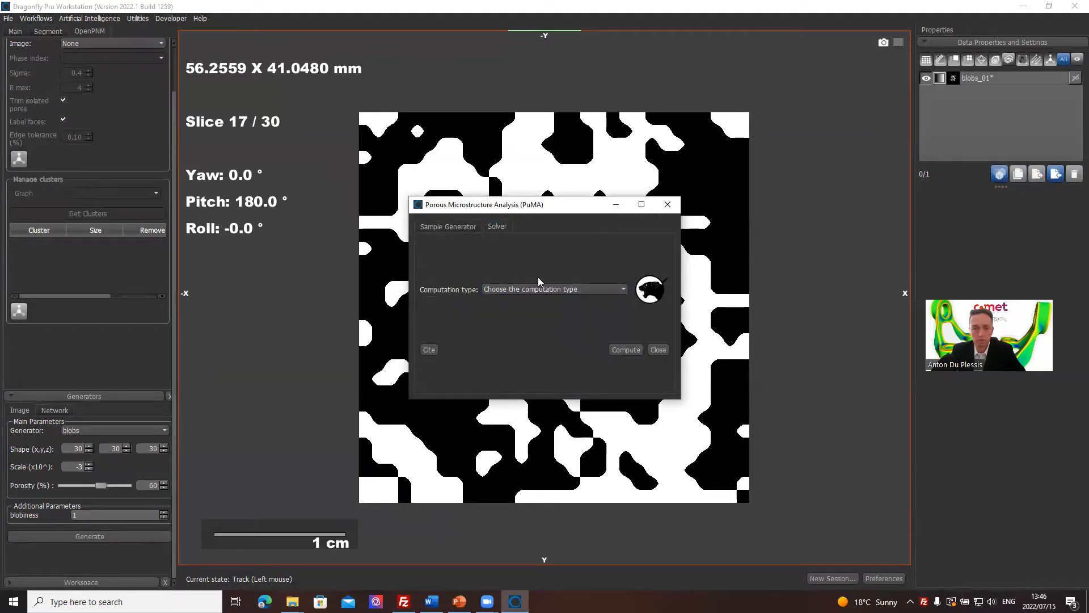
{"action": "left_click", "coordinate": [562, 289]}
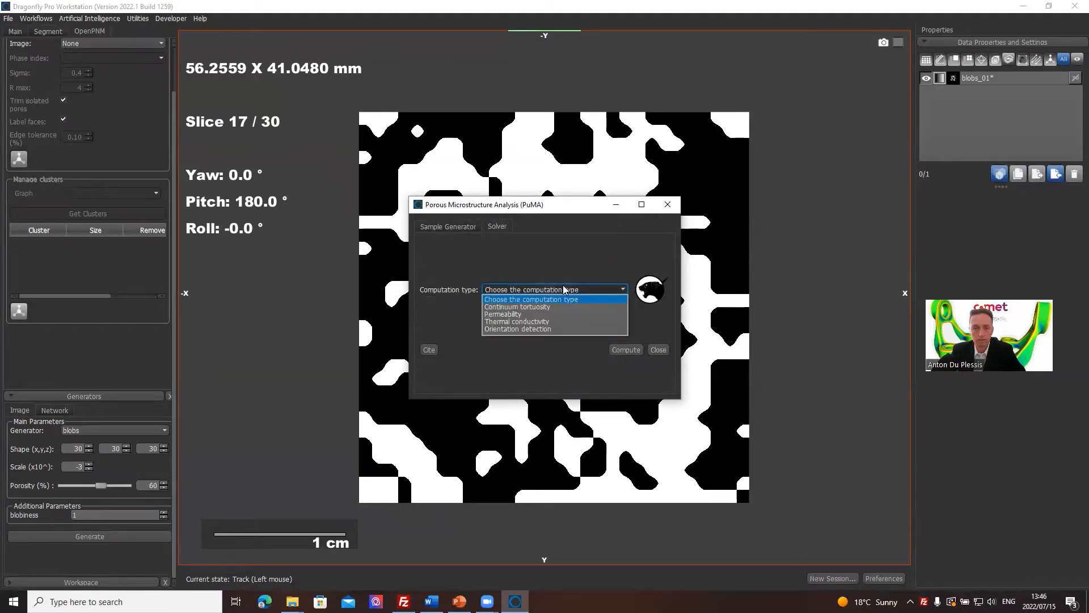
{"action": "left_click", "coordinate": [589, 261]}
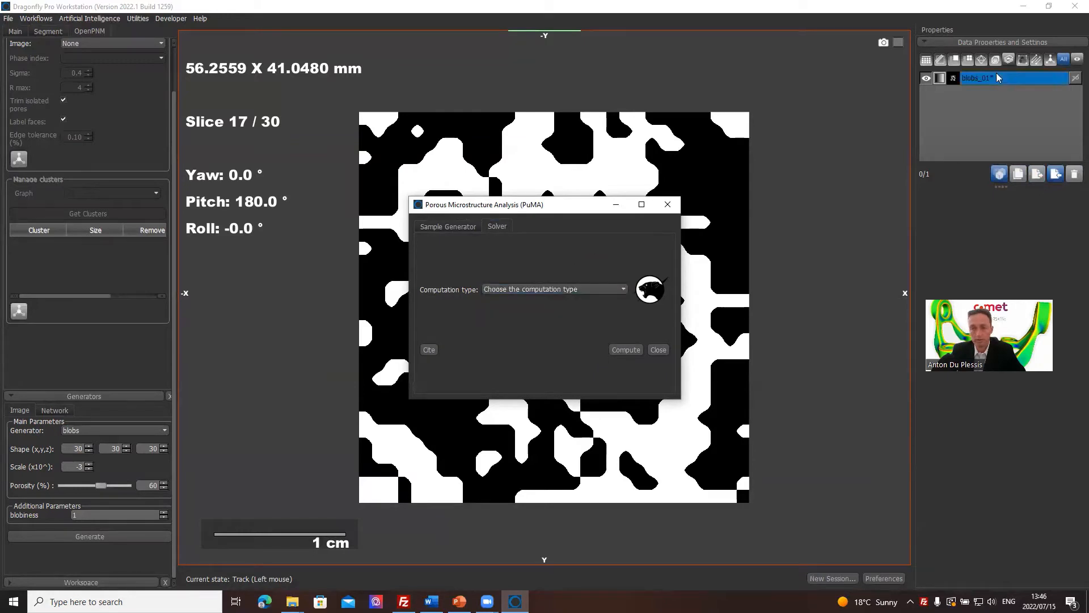
Set the PuMA solver's computation type to Permeability for blobs_01 and move the dialog aside.
{"action": "left_click", "coordinate": [591, 291]}
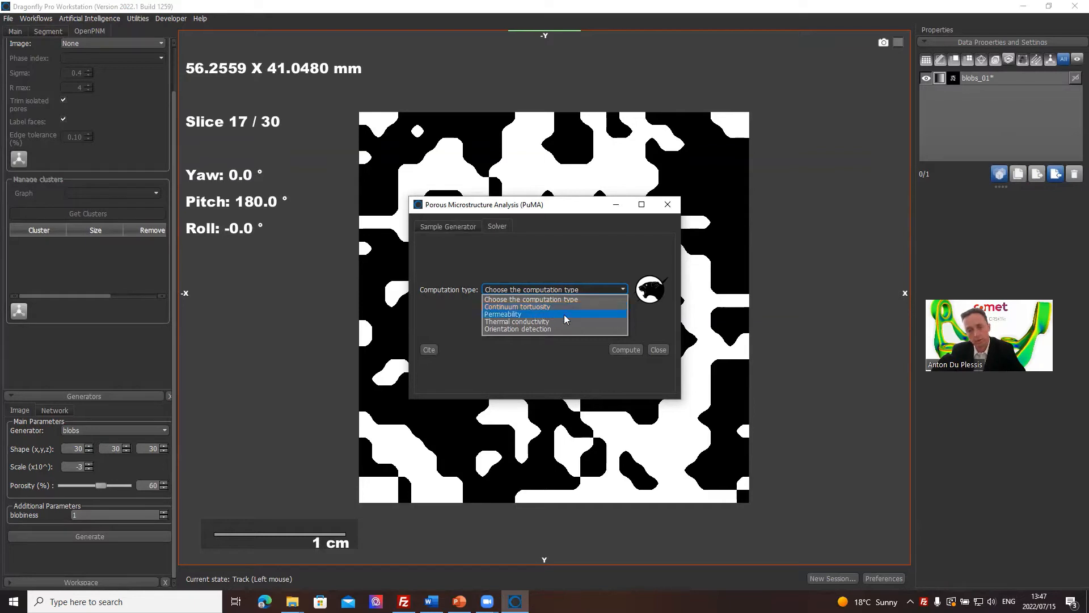
{"action": "left_click", "coordinate": [531, 315]}
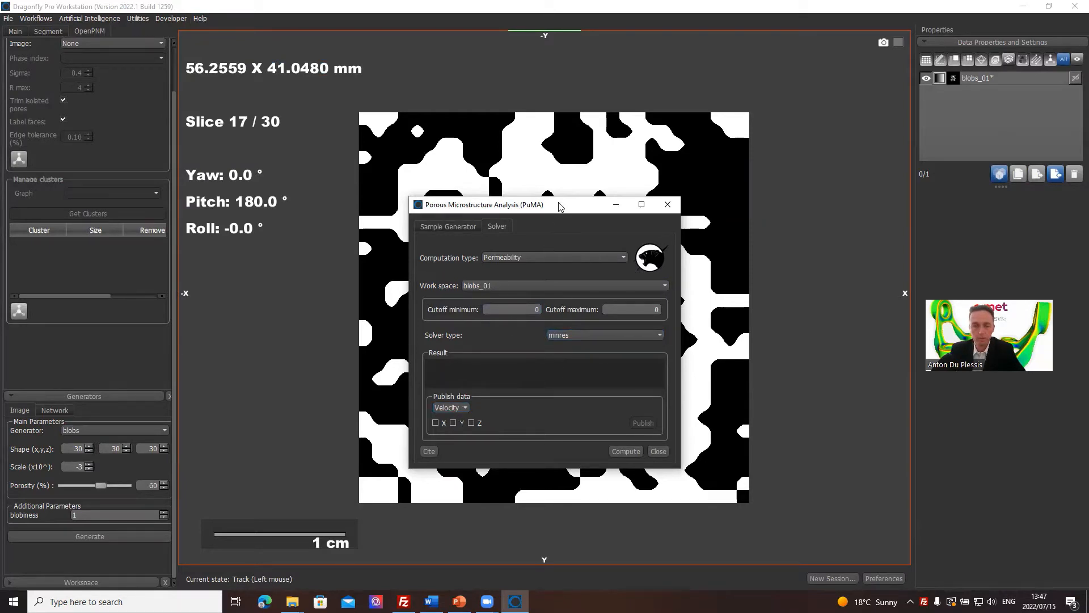
{"action": "left_click_drag", "start_coordinate": [558, 204], "coordinate": [881, 189]}
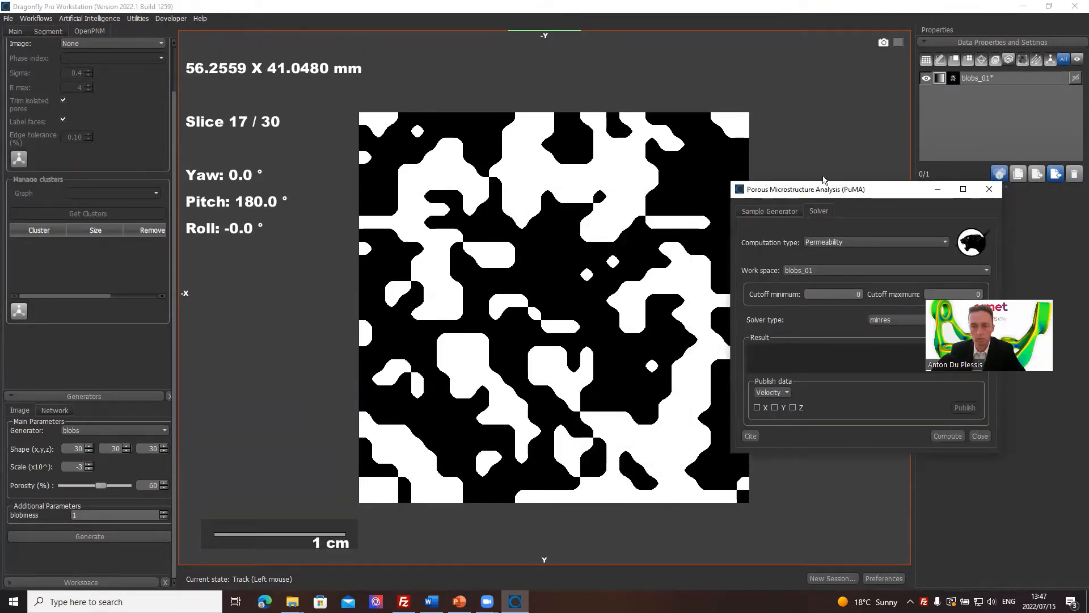
{"action": "left_click_drag", "start_coordinate": [810, 193], "coordinate": [645, 132]}
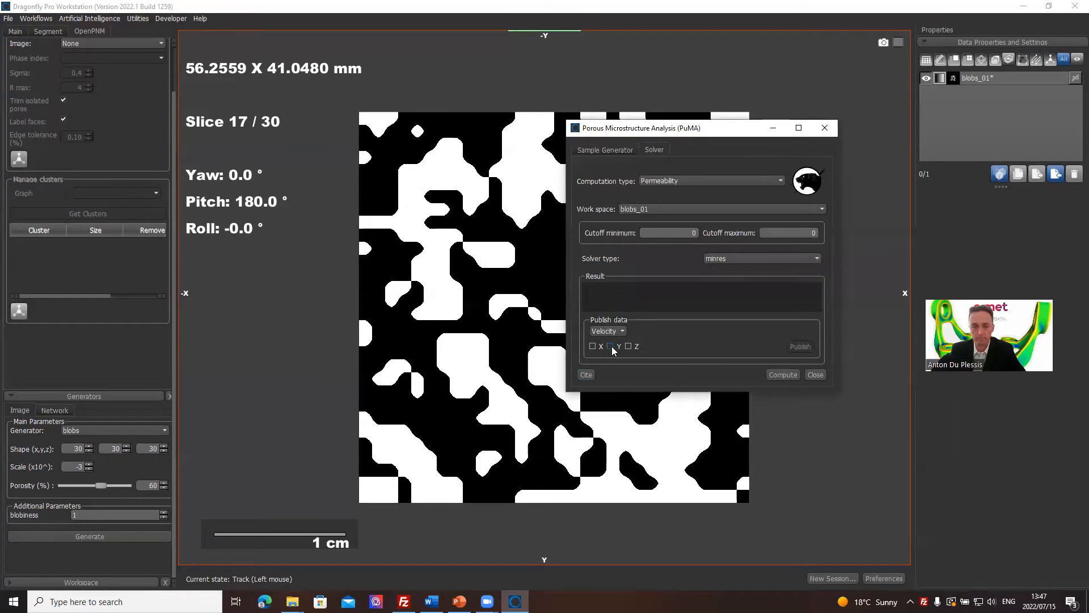
Keep Velocity as the data to publish, enable the Y direction, and run the permeability computation, accepting its memory requirement.
{"action": "left_click", "coordinate": [623, 332]}
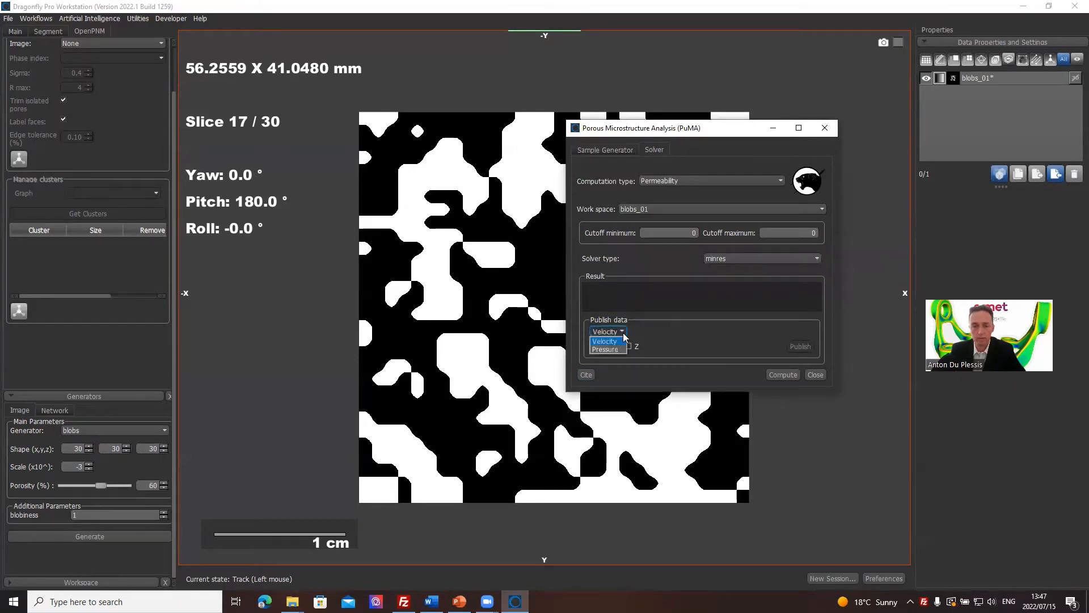
{"action": "left_click", "coordinate": [623, 337]}
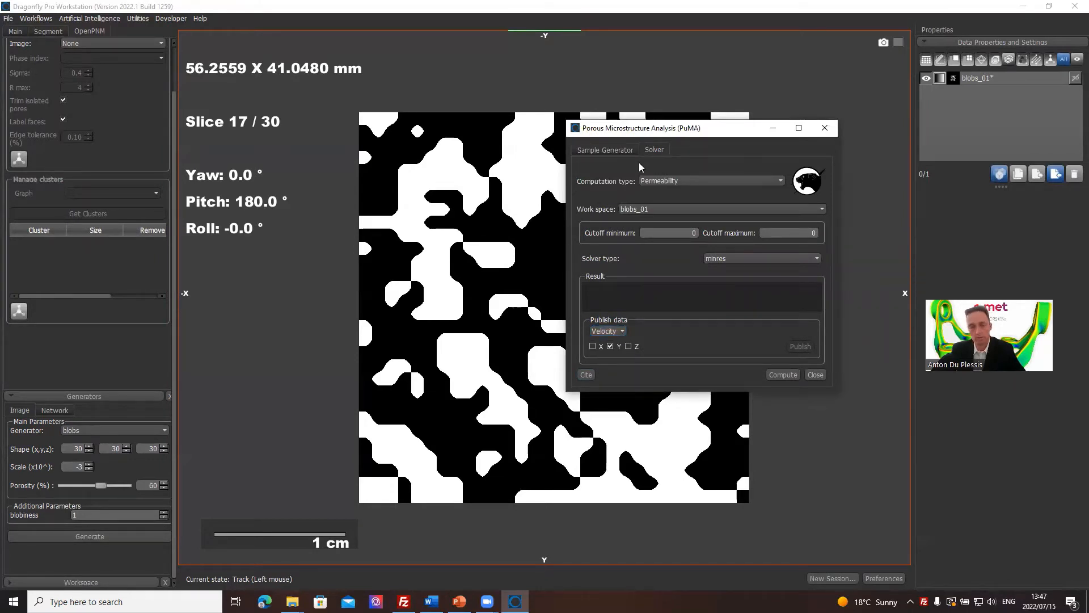
{"action": "left_click_drag", "start_coordinate": [702, 136], "coordinate": [759, 121]}
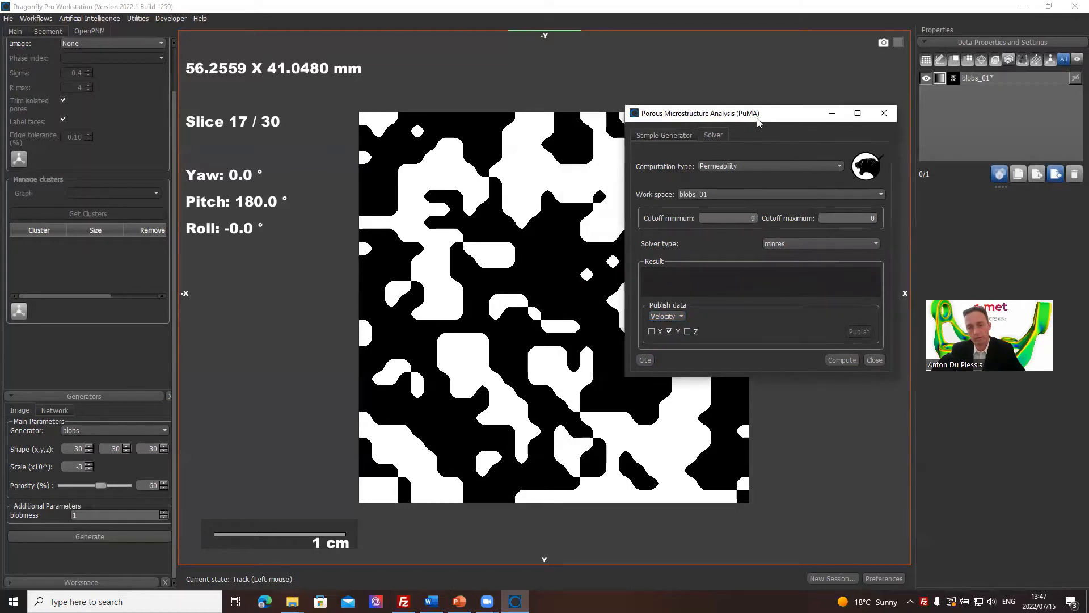
{"action": "left_click", "coordinate": [848, 359]}
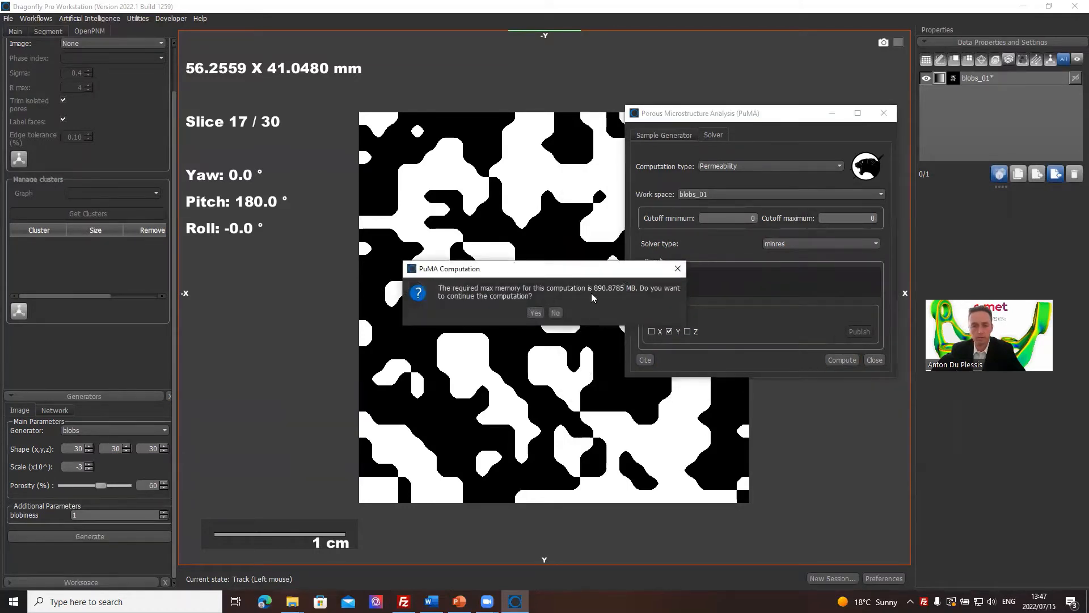
{"action": "left_click", "coordinate": [536, 313]}
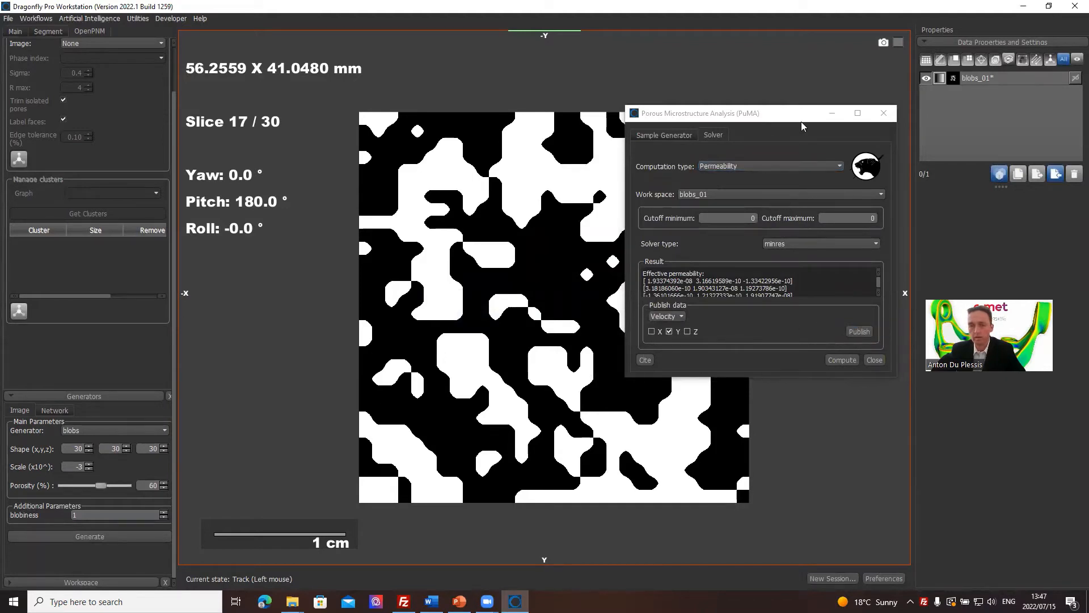
Publish the Y-direction velocity data from the permeability solution and close PuMA.
{"action": "left_click_drag", "start_coordinate": [801, 122], "coordinate": [621, 111]}
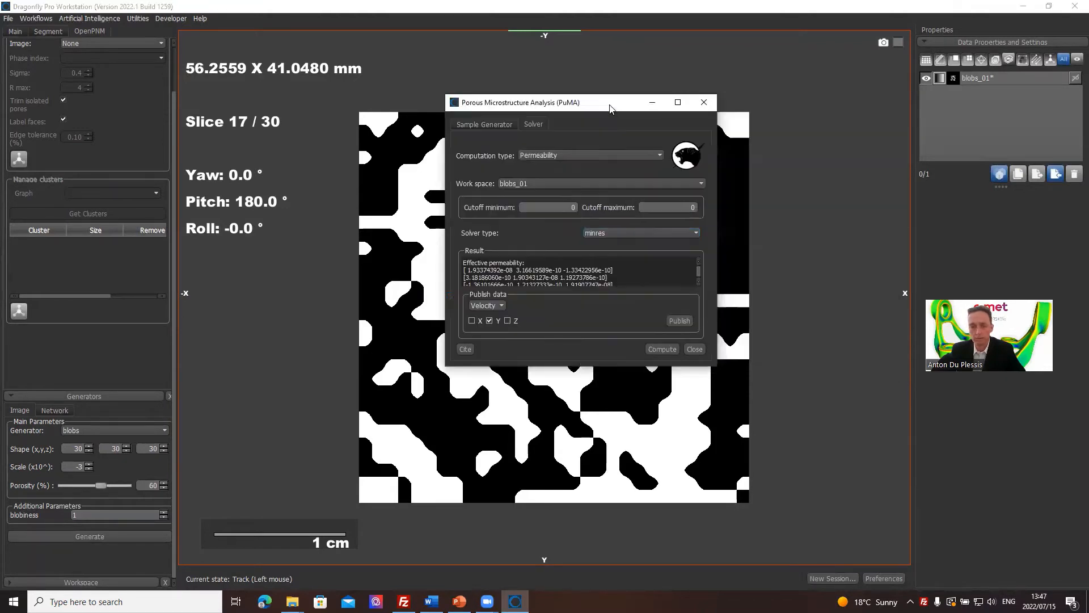
{"action": "left_click", "coordinate": [679, 321]}
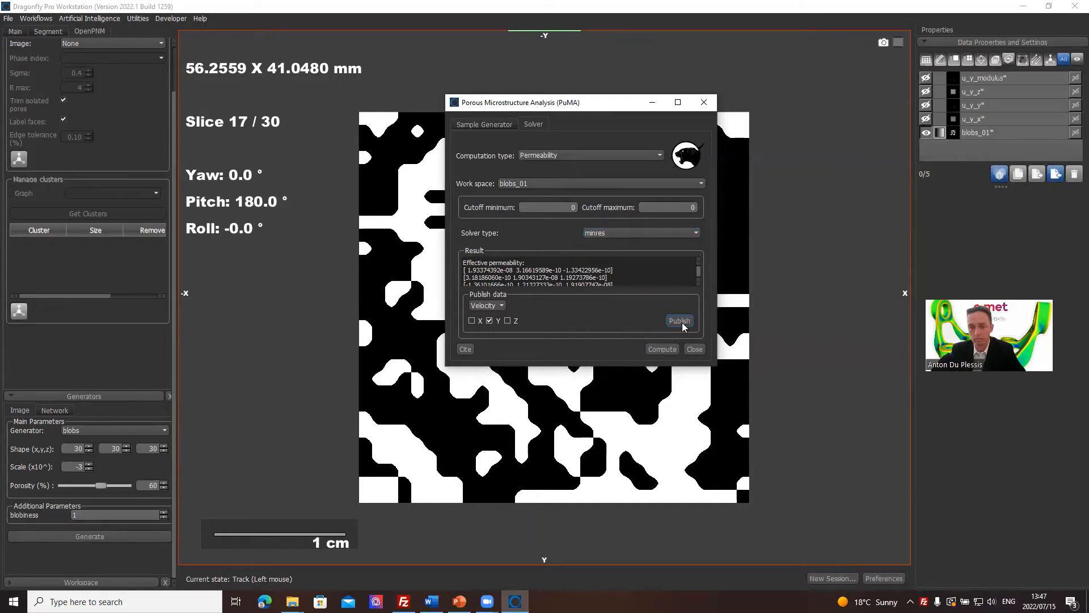
{"action": "left_click", "coordinate": [694, 349]}
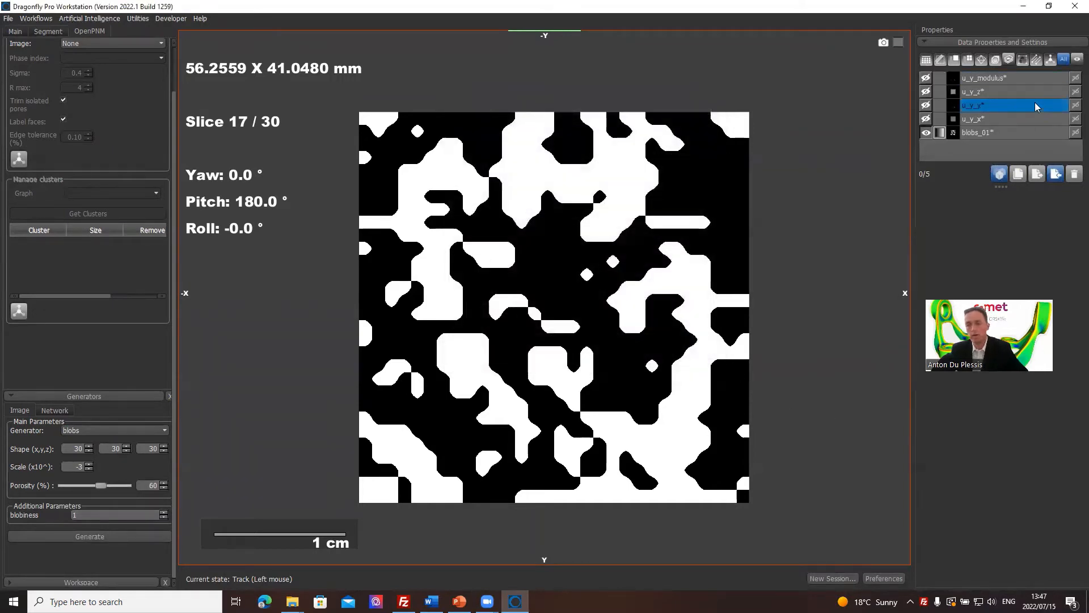
{"action": "left_click", "coordinate": [1012, 119]}
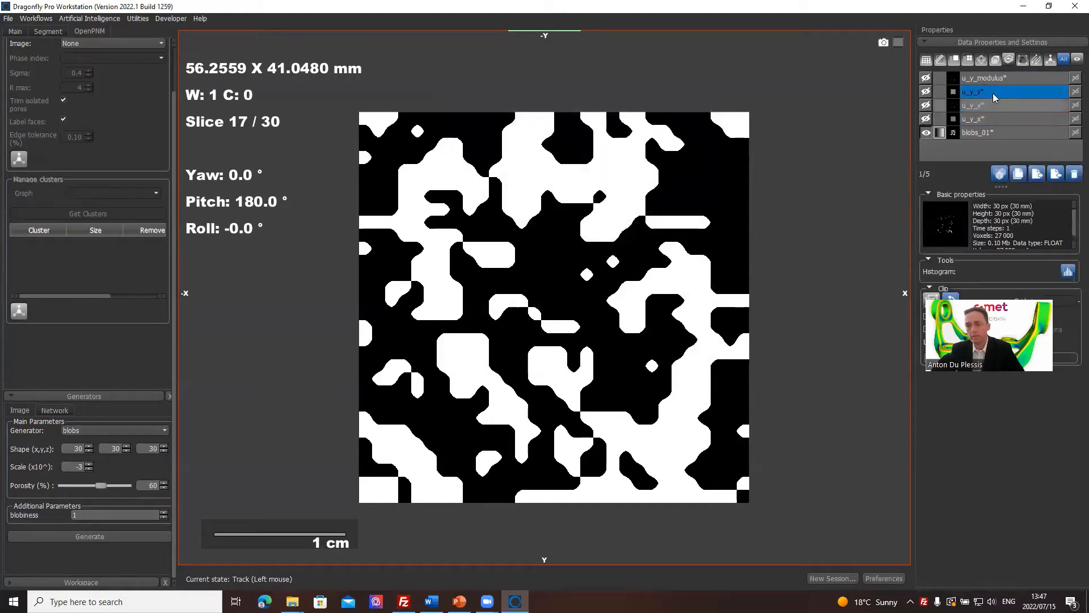
{"action": "left_click", "coordinate": [1010, 76]}
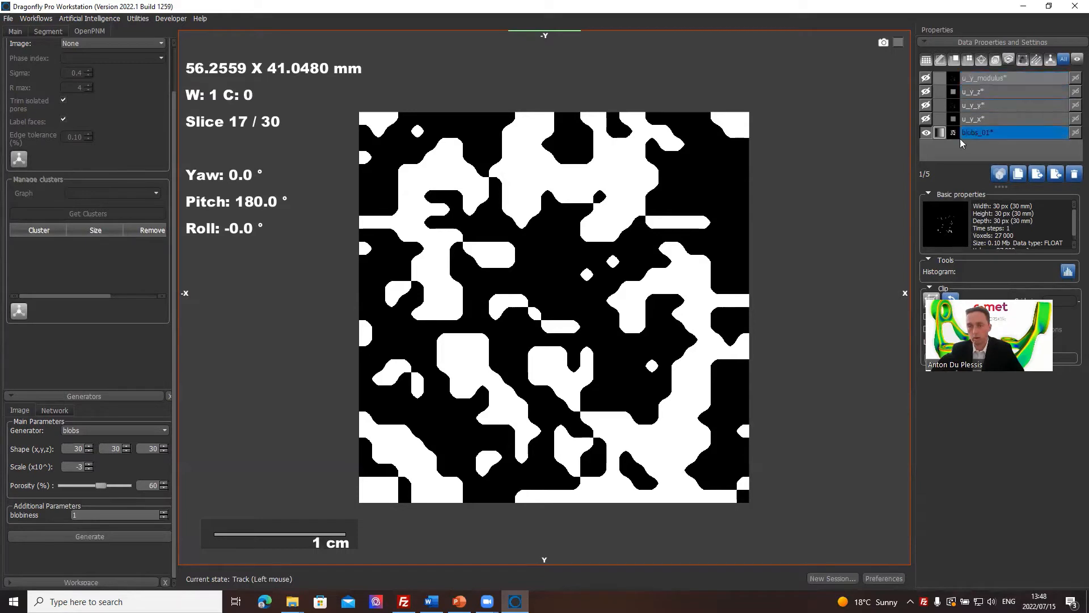
{"action": "left_click", "coordinate": [988, 119]}
{"action": "left_click", "coordinate": [972, 132]}
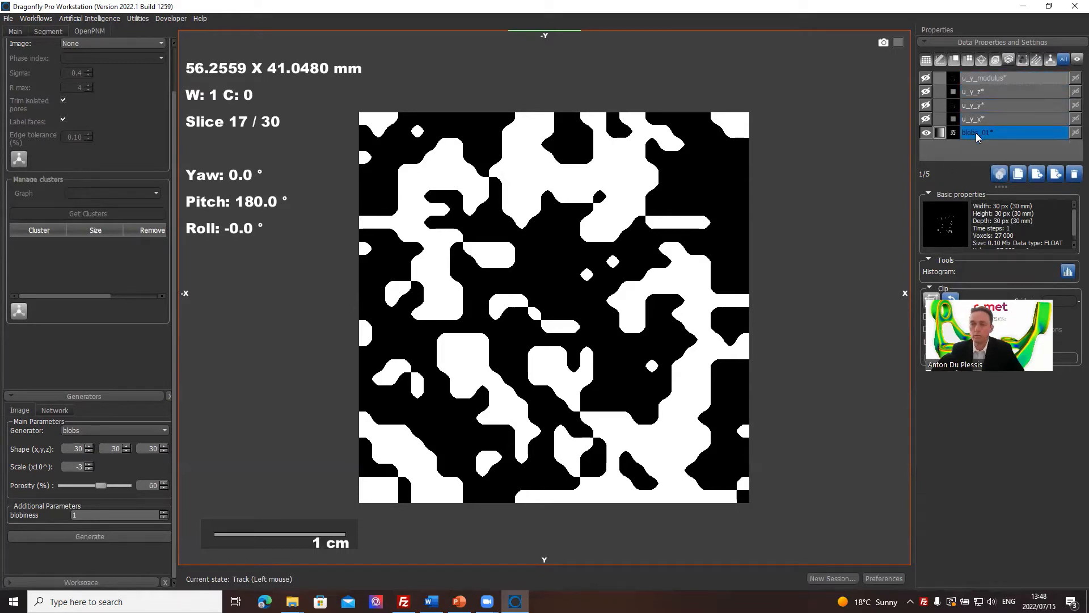
{"action": "right_click", "coordinate": [954, 134]}
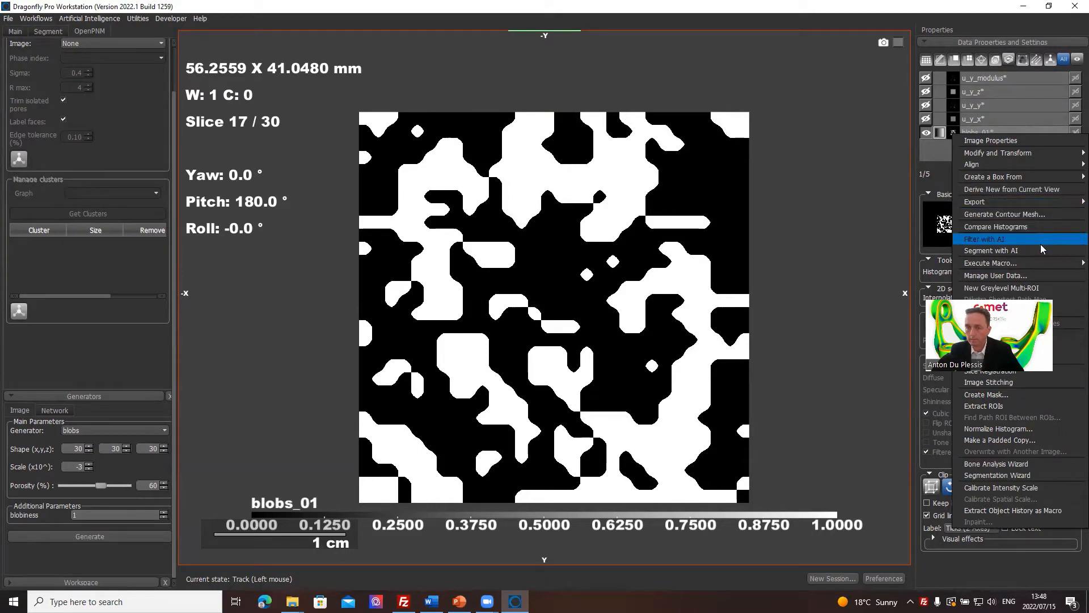
Select the u_y_x, u_y_y, u_y_z and u_y_modulus datasets and start generating a vector field from them.
{"action": "left_click", "coordinate": [990, 119]}
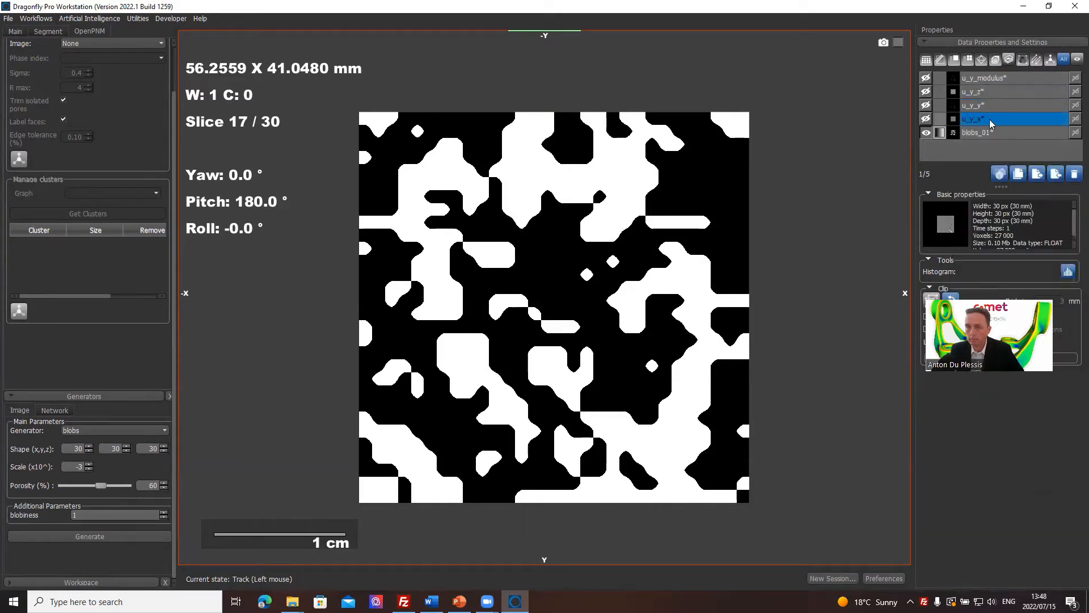
{"action": "left_click", "coordinate": [1000, 82], "text": "shift"}
{"action": "right_click", "coordinate": [1000, 82]}
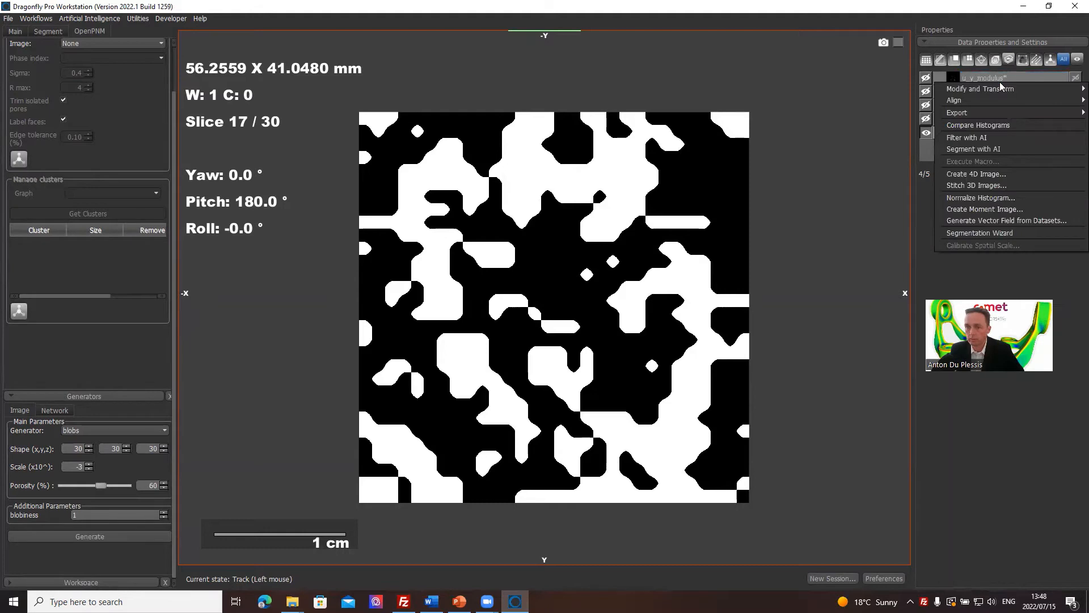
{"action": "left_click", "coordinate": [990, 222]}
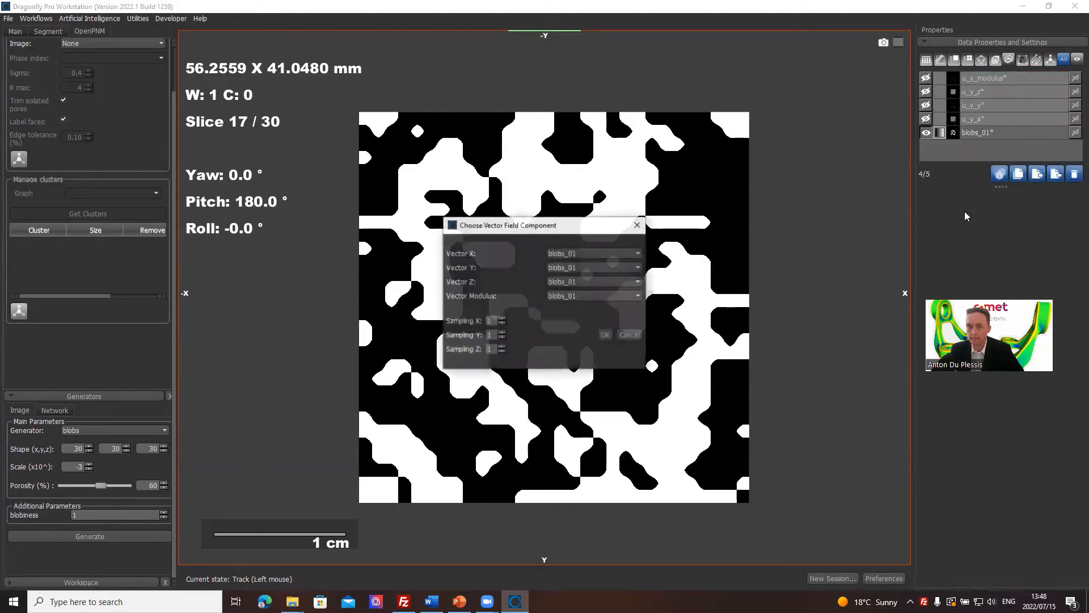
Assign u_y_x, u_y_y, u_y_z and u_y_modulus as the X, Y, Z and modulus components and generate the vector field.
{"action": "left_click", "coordinate": [591, 253]}
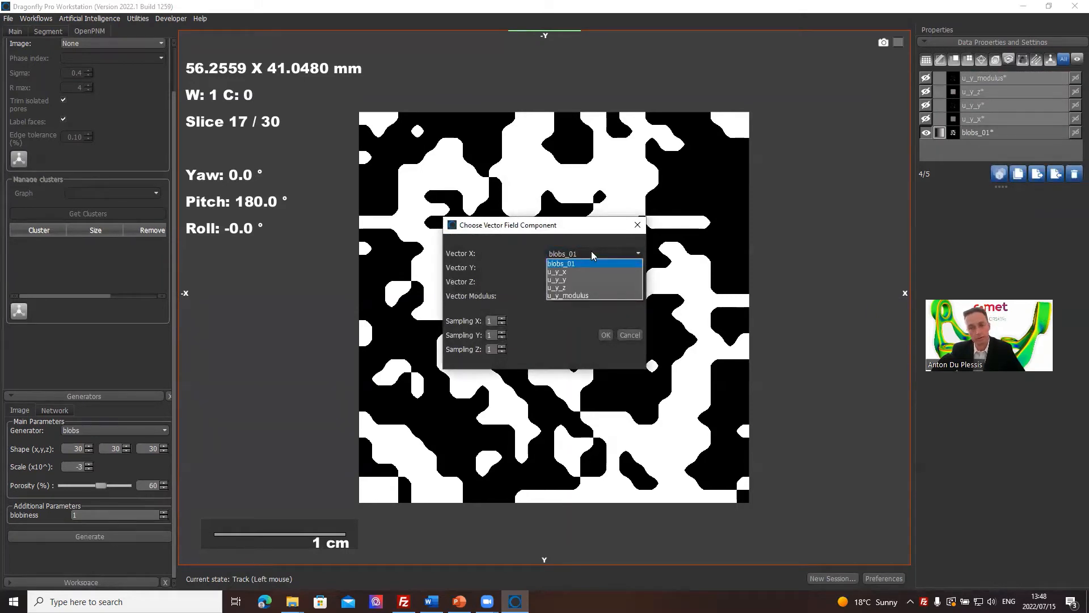
{"action": "left_click", "coordinate": [580, 272]}
{"action": "left_click", "coordinate": [582, 266]}
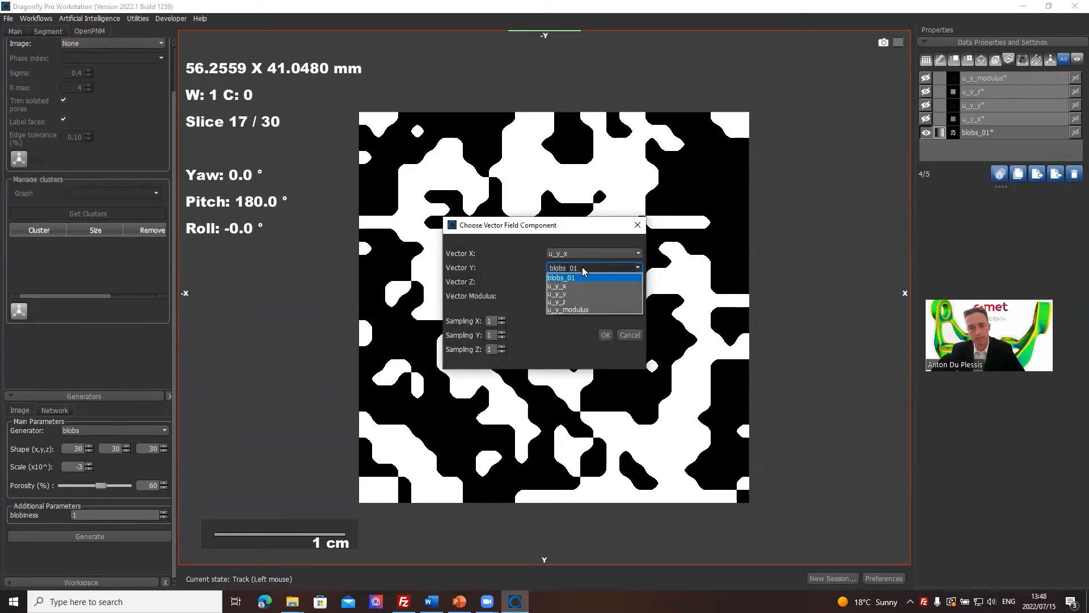
{"action": "left_click", "coordinate": [582, 294]}
{"action": "left_click", "coordinate": [583, 282]}
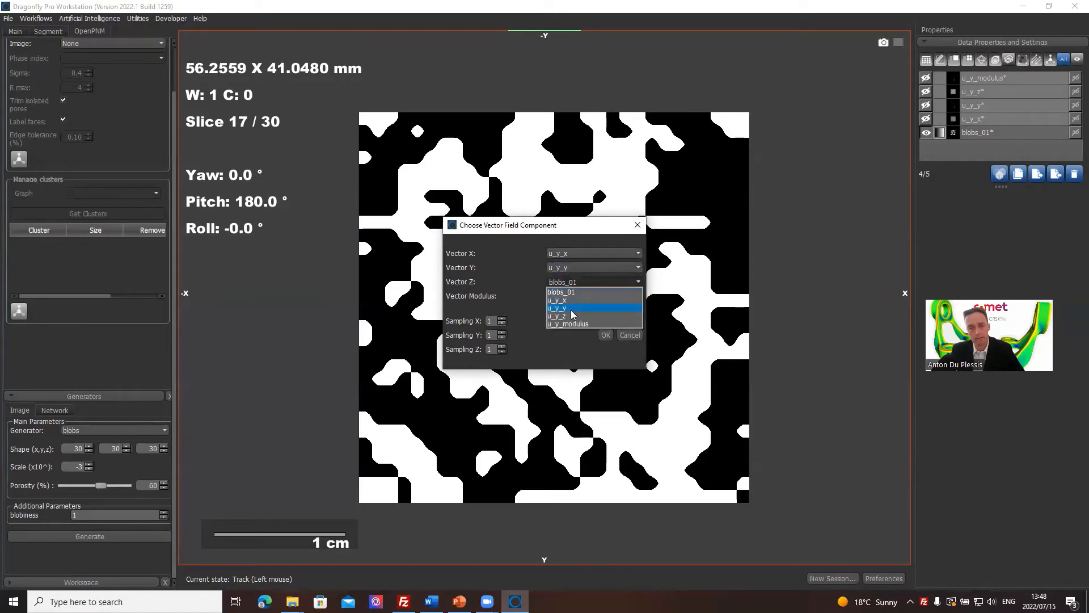
{"action": "left_click", "coordinate": [572, 318]}
{"action": "left_click", "coordinate": [575, 296]}
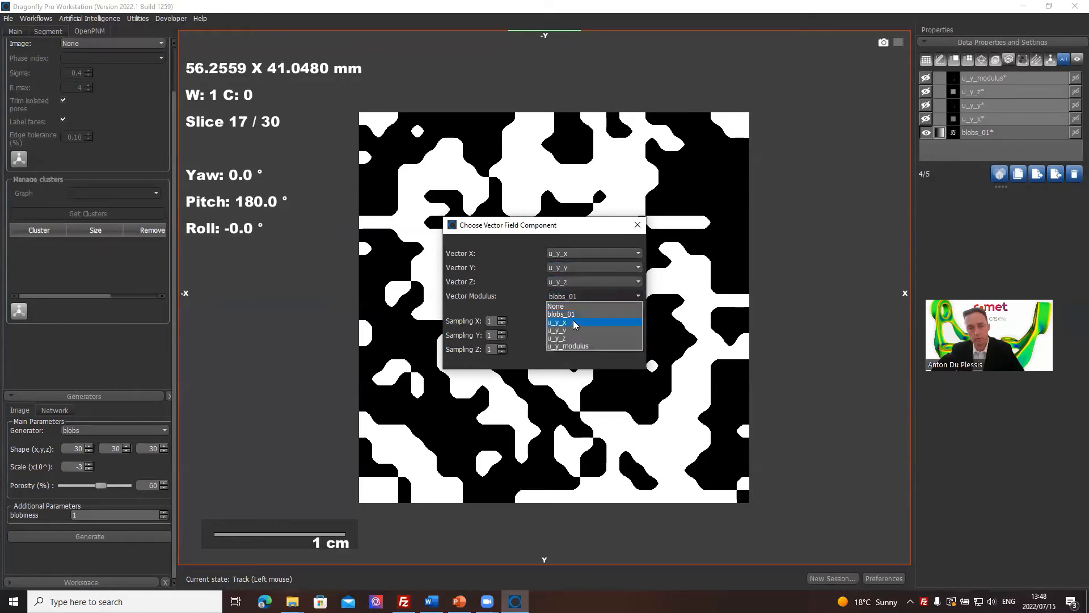
{"action": "left_click", "coordinate": [574, 344]}
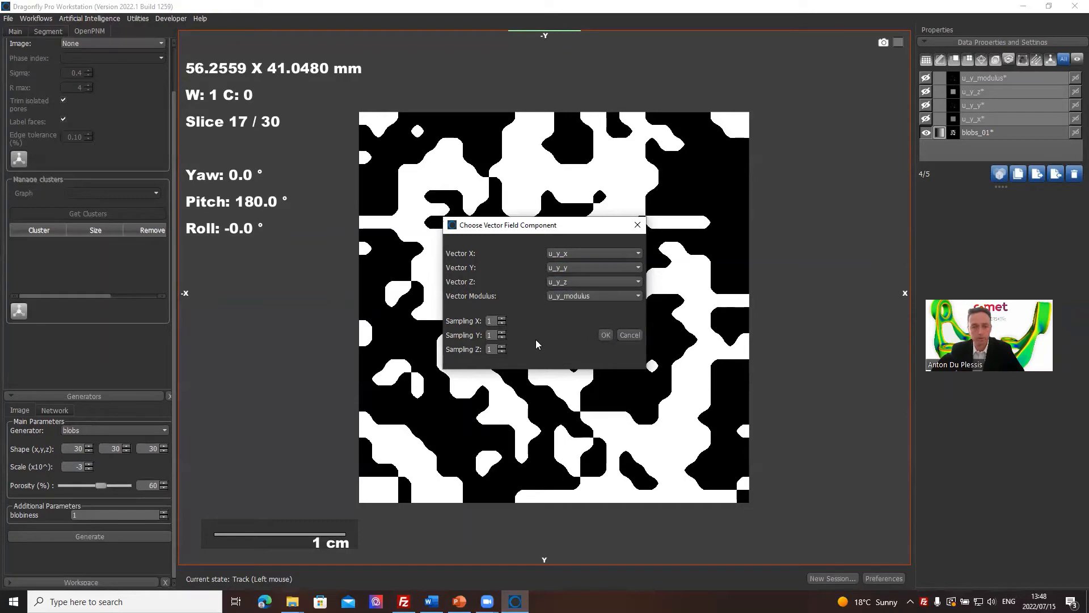
{"action": "left_click", "coordinate": [606, 336]}
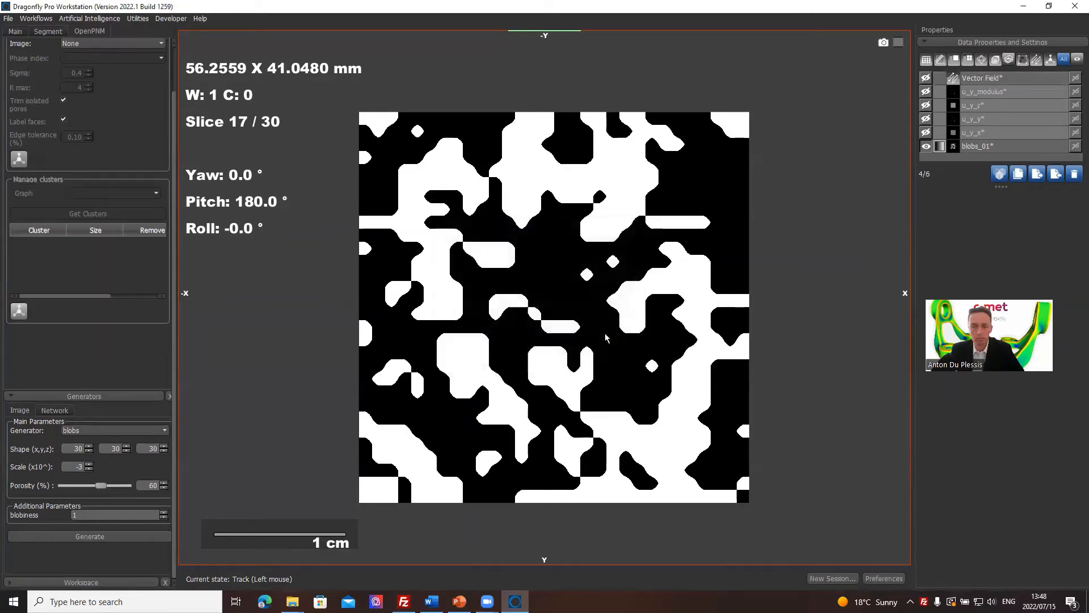
Make the vector field visible and switch the scene to the four-view layout that includes a 3D view.
{"action": "left_click", "coordinate": [923, 80]}
{"action": "left_click", "coordinate": [979, 79]}
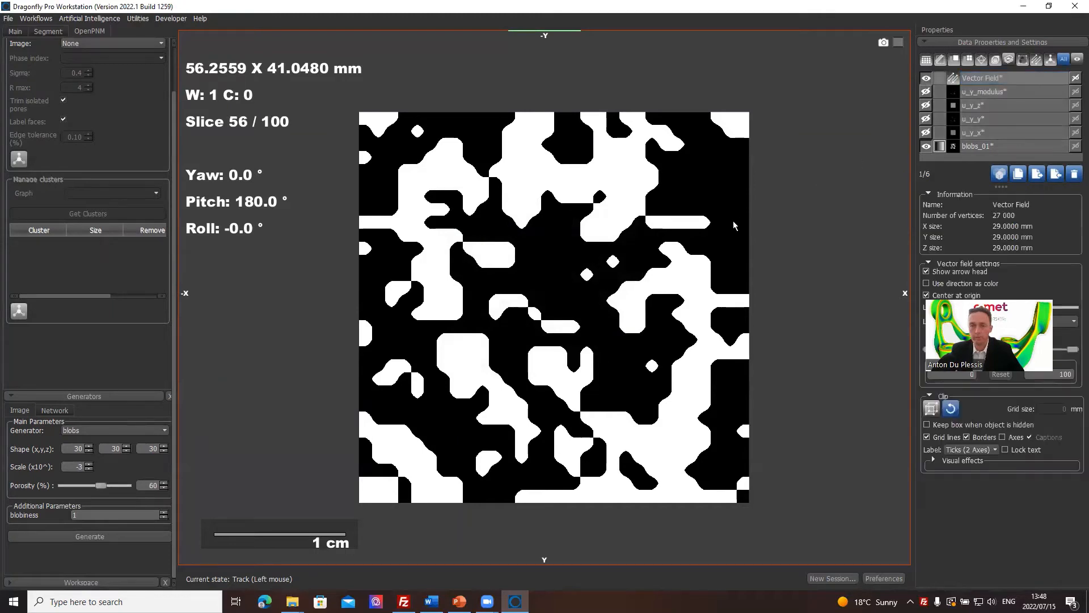
{"action": "left_click", "coordinate": [15, 32]}
{"action": "left_click_drag", "start_coordinate": [175, 104], "coordinate": [172, 341]}
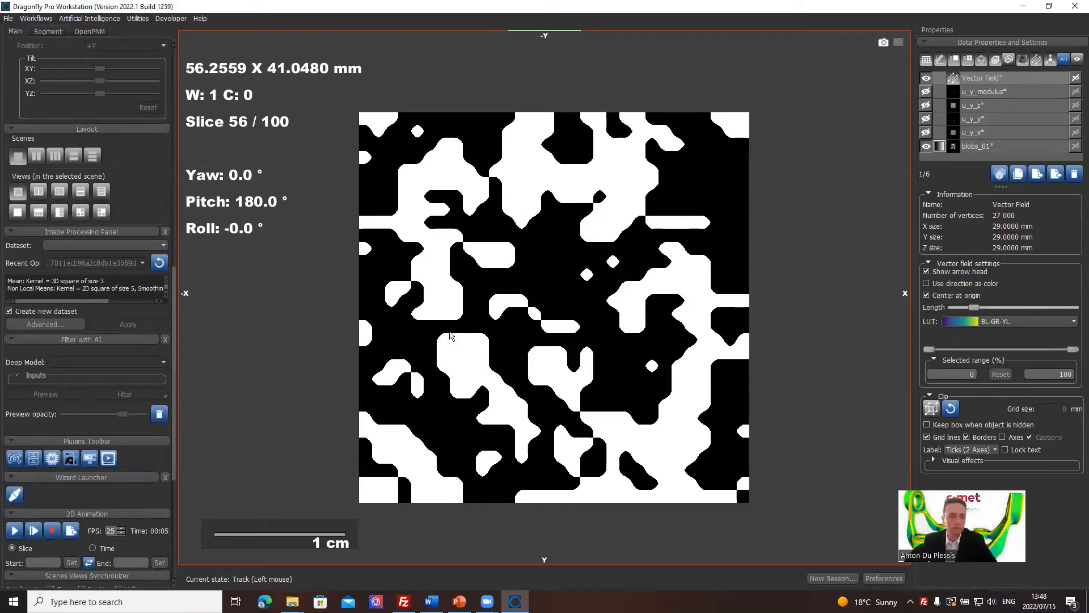
{"action": "left_click", "coordinate": [80, 213]}
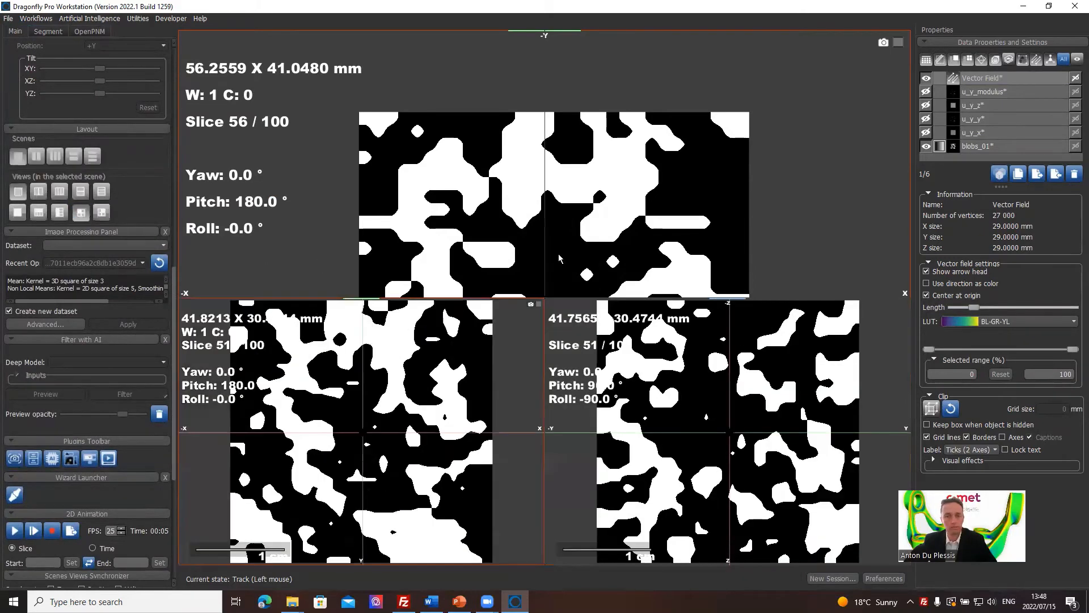
{"action": "left_click_drag", "start_coordinate": [440, 138], "coordinate": [281, 165]}
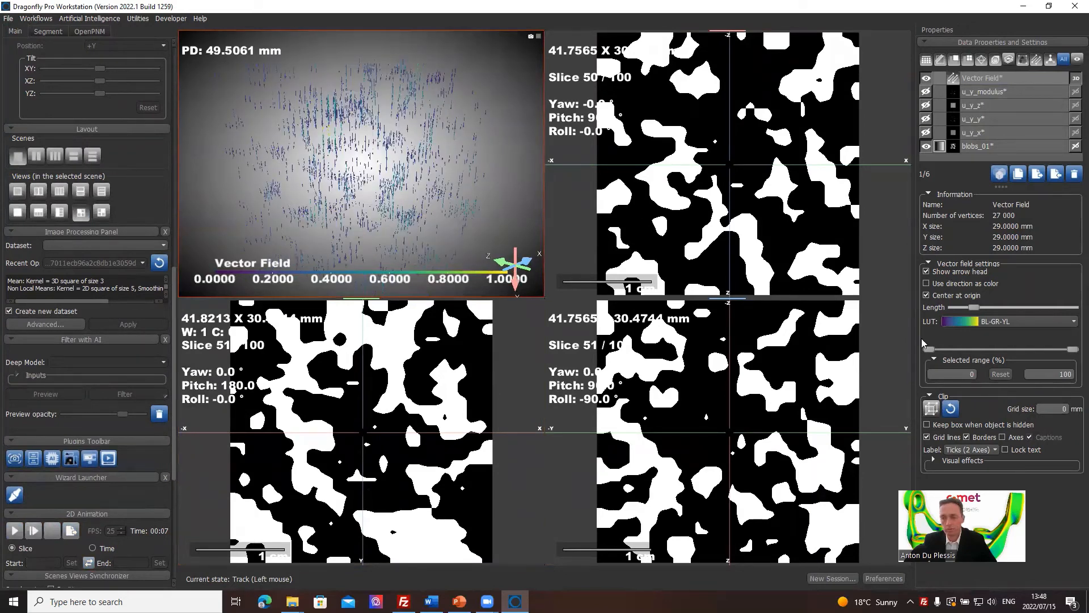
Lengthen the vector field arrows to a little over half of the maximum and inspect them in an enlarged 3D view.
{"action": "left_click_drag", "start_coordinate": [974, 307], "coordinate": [1026, 310]}
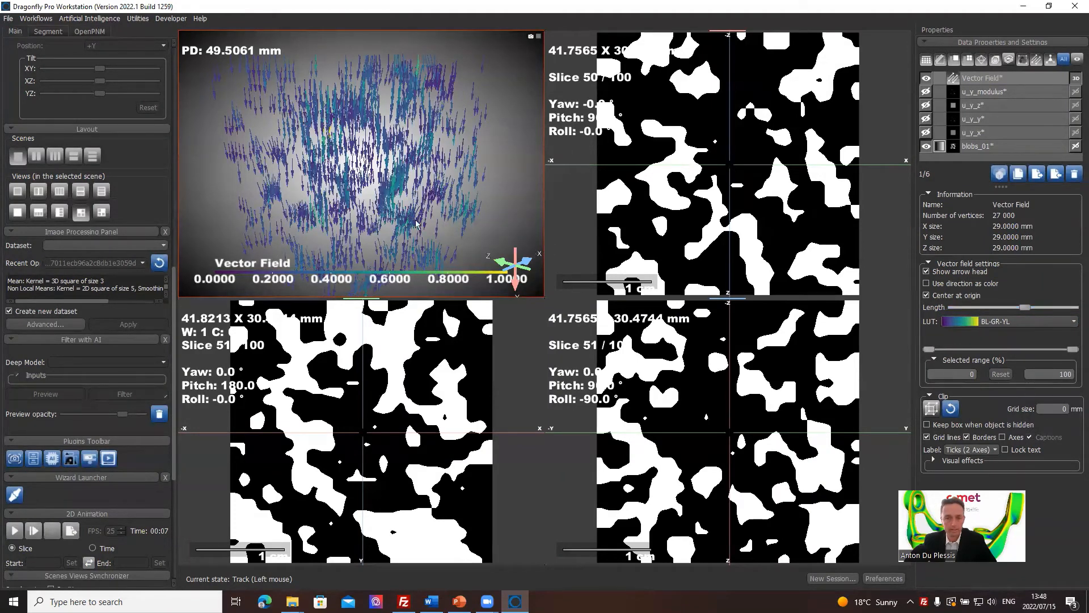
{"action": "double_click", "coordinate": [488, 176]}
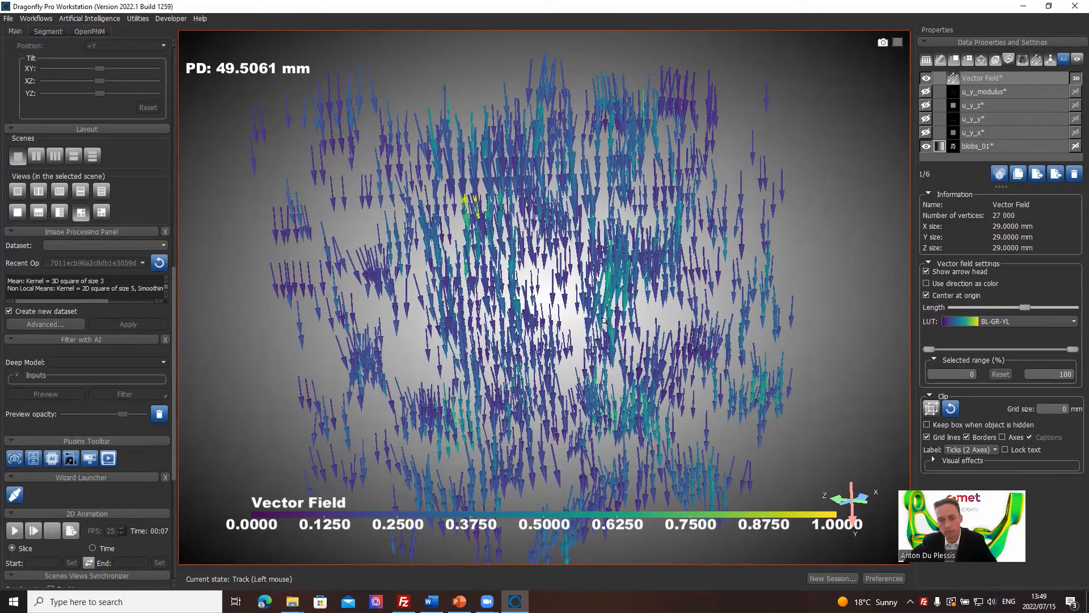
{"action": "scroll", "coordinate": [584, 265], "scroll_direction": "down", "scroll_amount": 3}
{"action": "left_click_drag", "start_coordinate": [558, 221], "coordinate": [596, 236]}
{"action": "left_click_drag", "start_coordinate": [558, 437], "coordinate": [689, 444]}
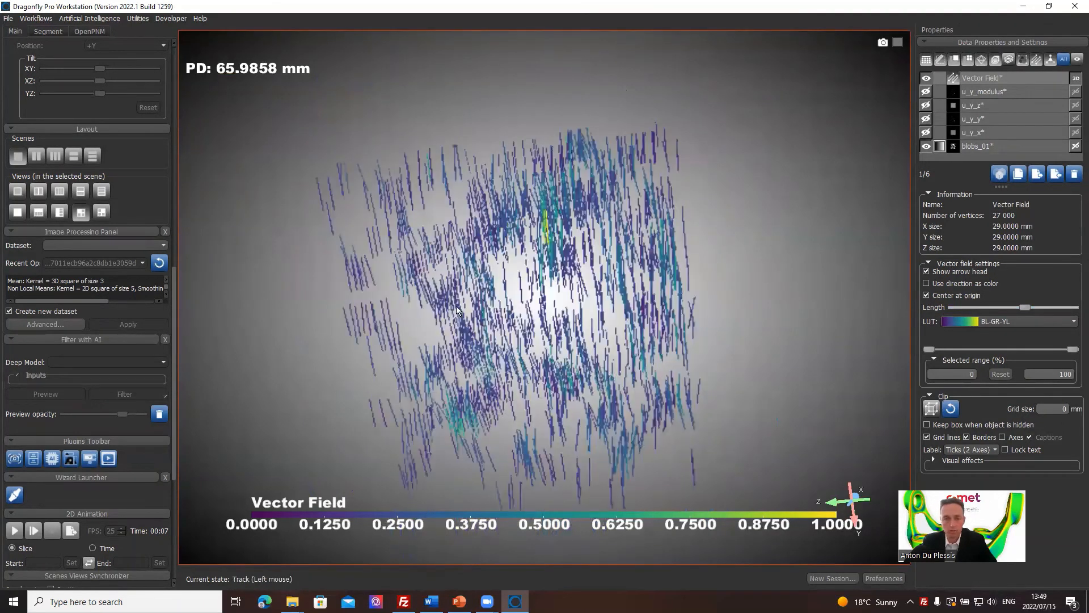
{"action": "left_click_drag", "start_coordinate": [457, 311], "coordinate": [549, 294]}
Colour the vector field with the temperature LUT and view the arrows from another angle.
{"action": "left_click", "coordinate": [1001, 322]}
{"action": "scroll", "coordinate": [1030, 372], "scroll_direction": "down", "scroll_amount": 5}
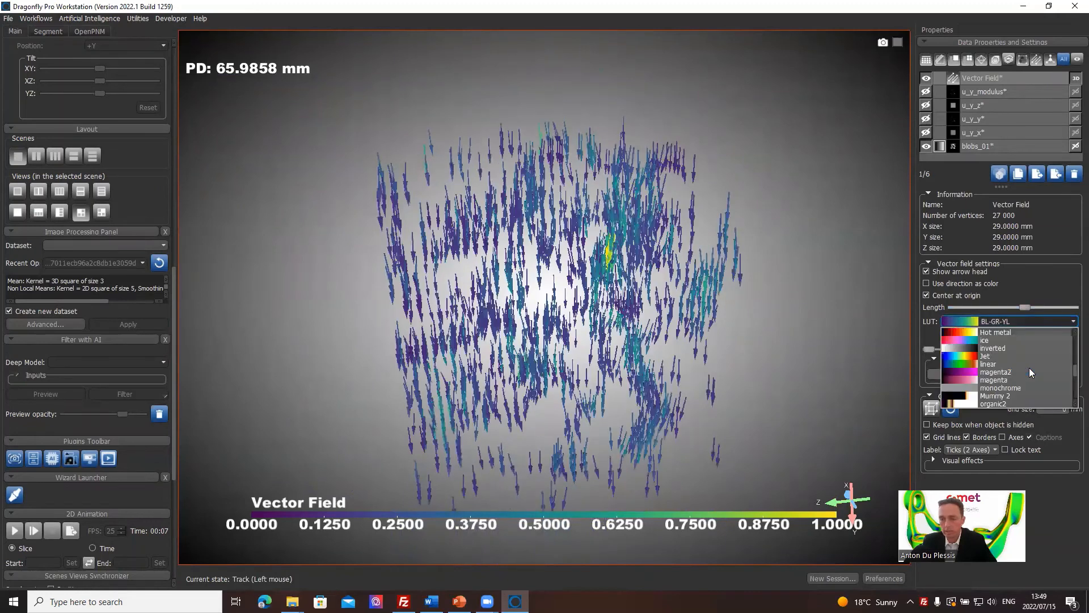
{"action": "scroll", "coordinate": [1032, 372], "scroll_direction": "down", "scroll_amount": 5}
{"action": "left_click", "coordinate": [1005, 359]}
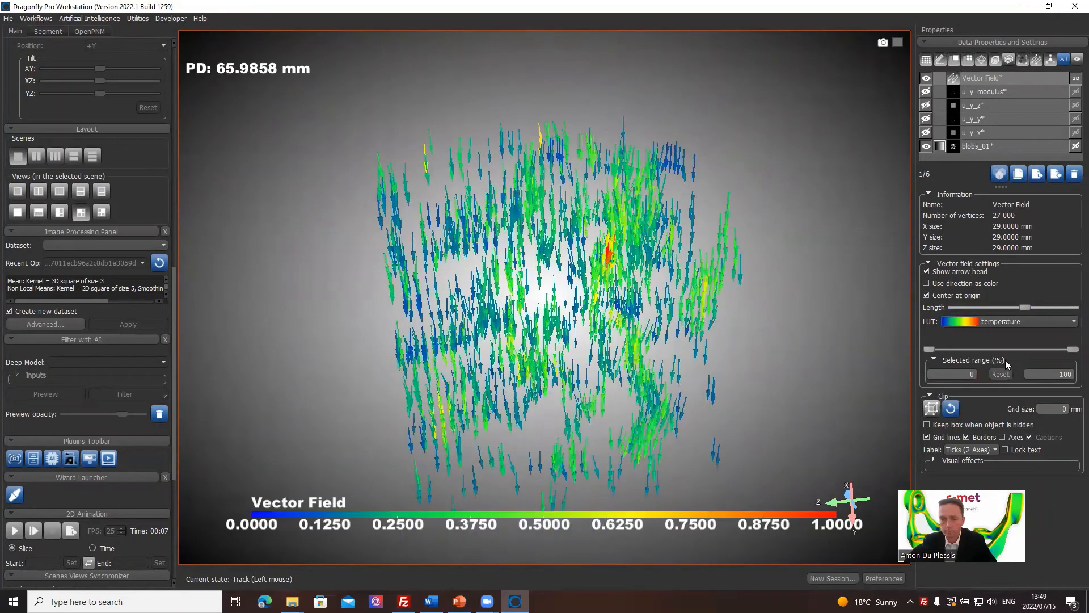
{"action": "left_click_drag", "start_coordinate": [618, 335], "coordinate": [628, 212]}
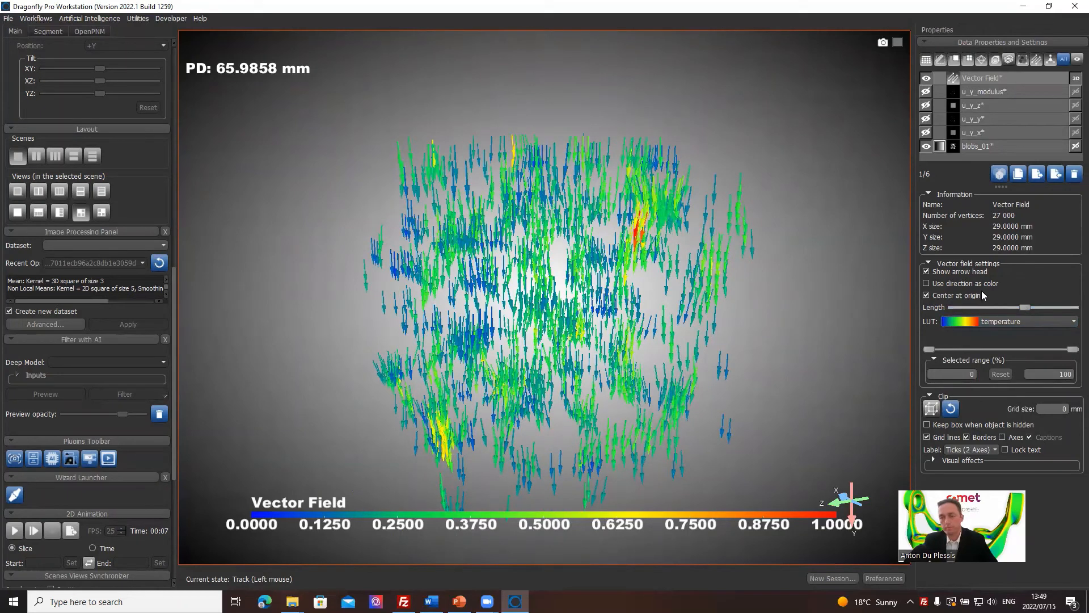
Limit the vector field's selected range to 38–100% and set the arrow length to its maximum.
{"action": "left_click_drag", "start_coordinate": [930, 348], "coordinate": [984, 349]}
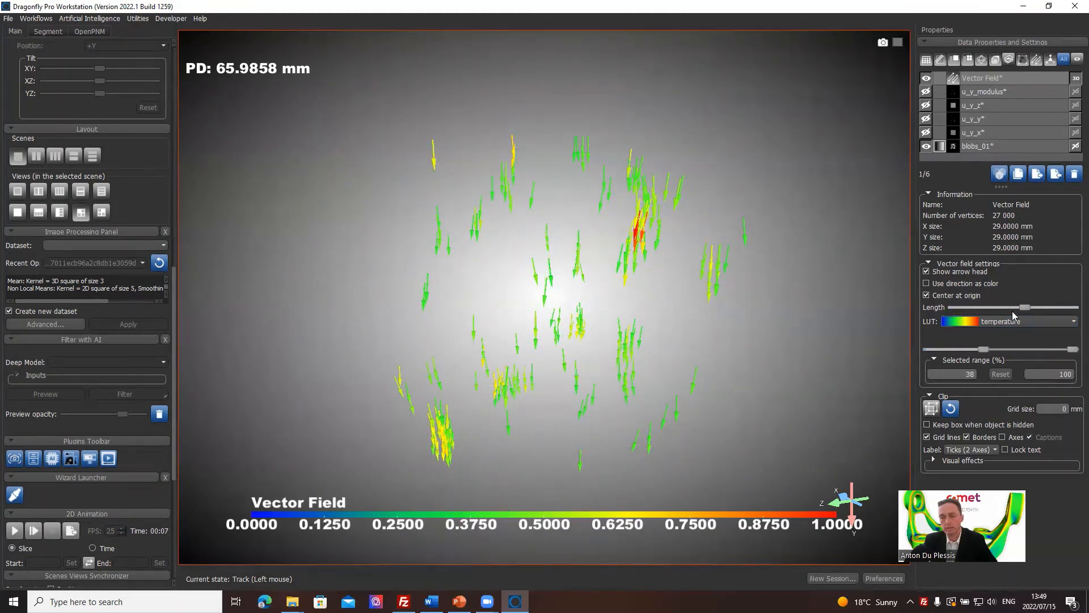
{"action": "left_click_drag", "start_coordinate": [1020, 307], "coordinate": [1076, 308]}
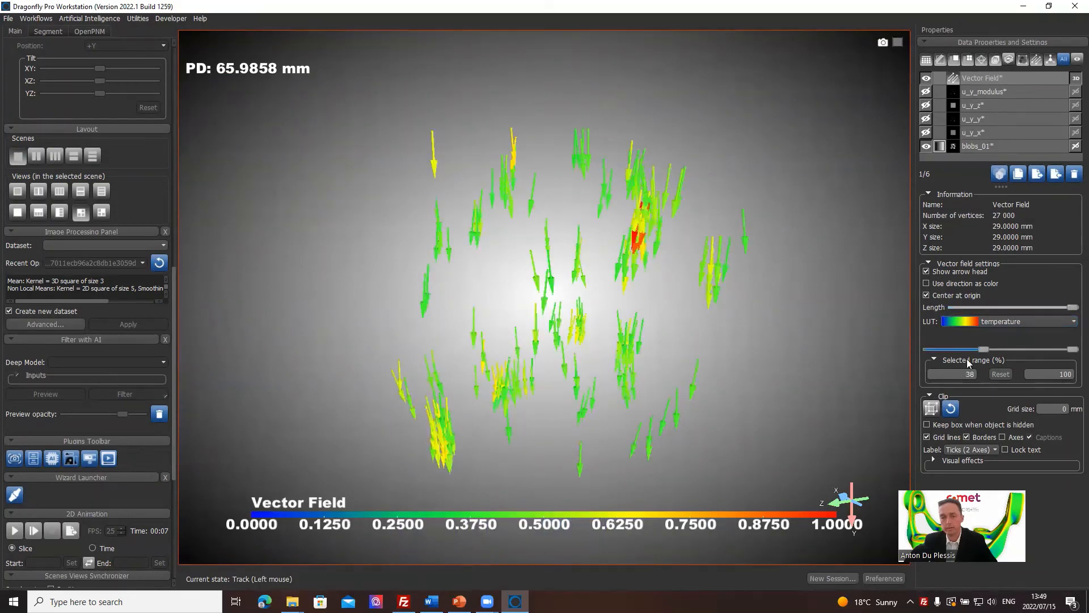
{"action": "left_click_drag", "start_coordinate": [669, 478], "coordinate": [687, 280]}
Show blobs_01 in 3D with the vector field, lower its solidity to near the minimum, and return to the four-view layout.
{"action": "left_click", "coordinate": [990, 147]}
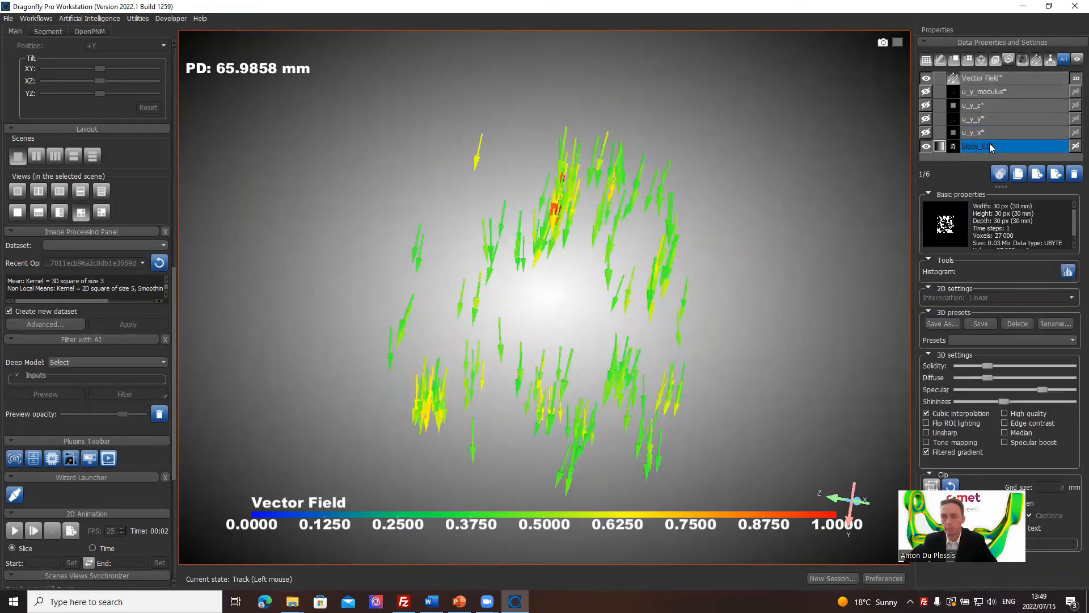
{"action": "left_click", "coordinate": [1076, 147]}
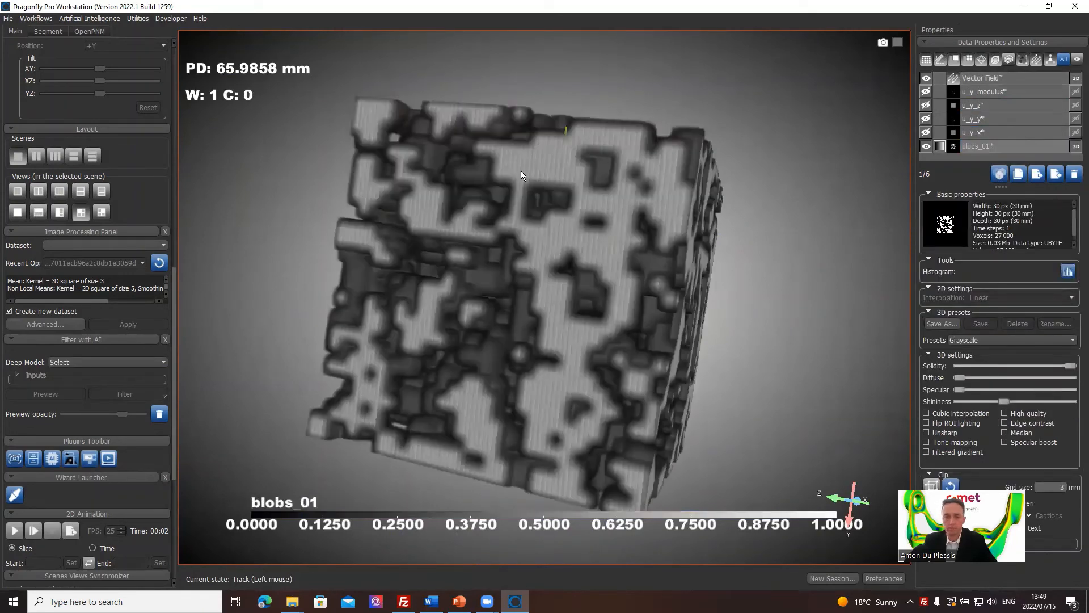
{"action": "left_click_drag", "start_coordinate": [521, 171], "coordinate": [963, 365]}
{"action": "left_click_drag", "start_coordinate": [858, 328], "coordinate": [442, 295]}
{"action": "left_click_drag", "start_coordinate": [568, 297], "coordinate": [679, 329]}
{"action": "double_click", "coordinate": [680, 329]}
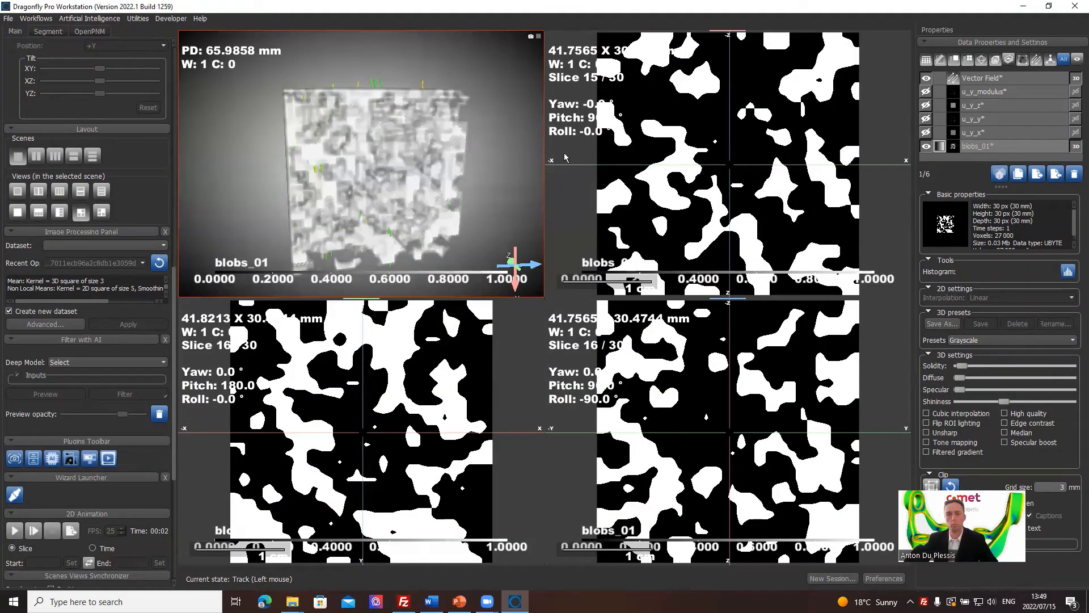
Delete the vector field and the u_y_modulus, u_y_z, u_y_y and u_y_x datasets.
{"action": "left_click", "coordinate": [45, 18]}
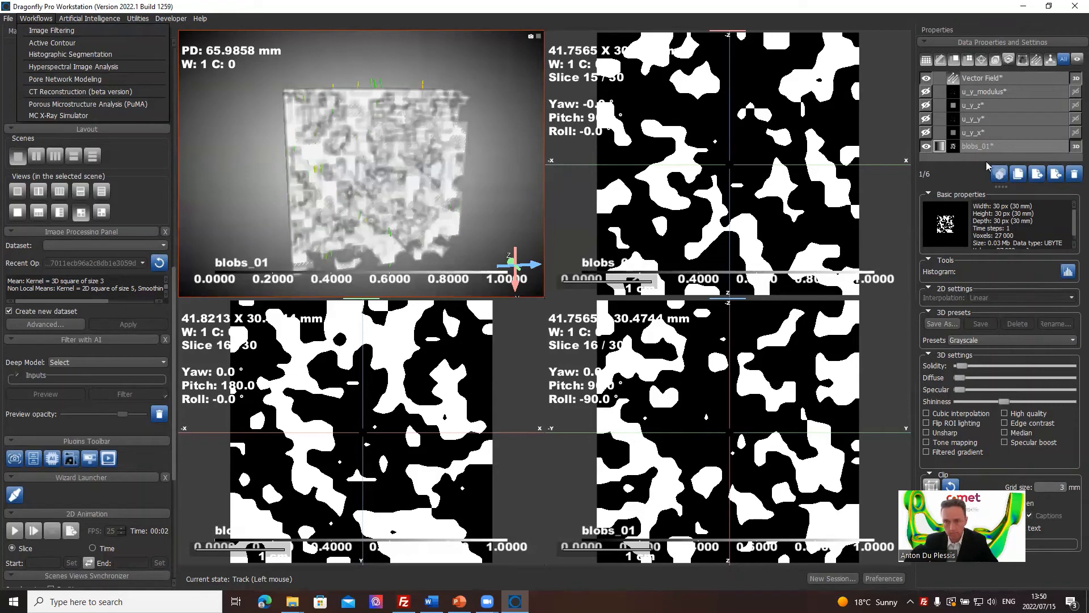
{"action": "left_click", "coordinate": [1013, 79]}
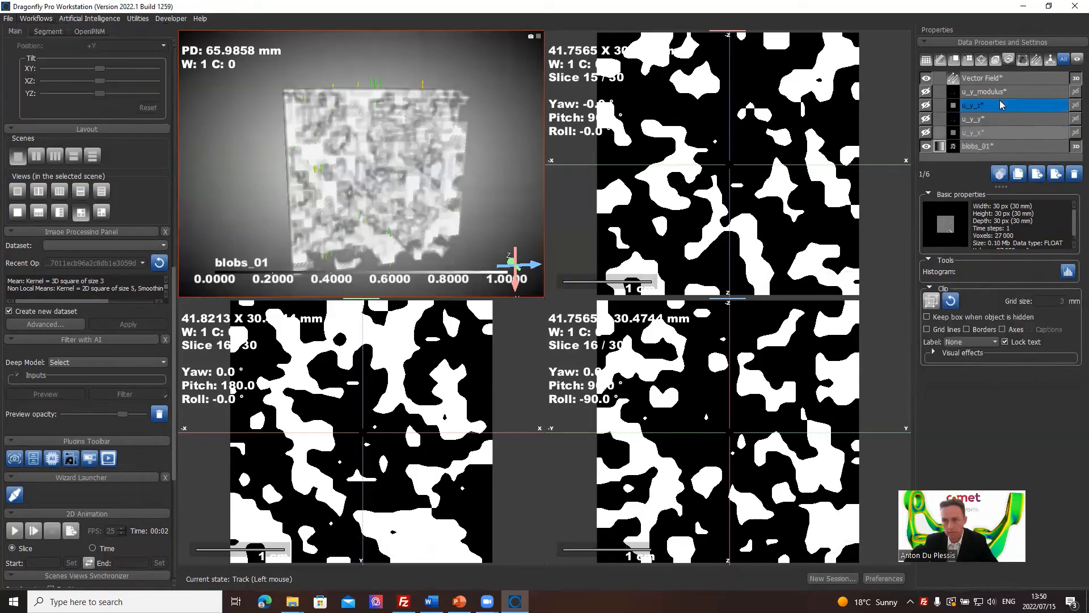
{"action": "left_click", "coordinate": [991, 134]}
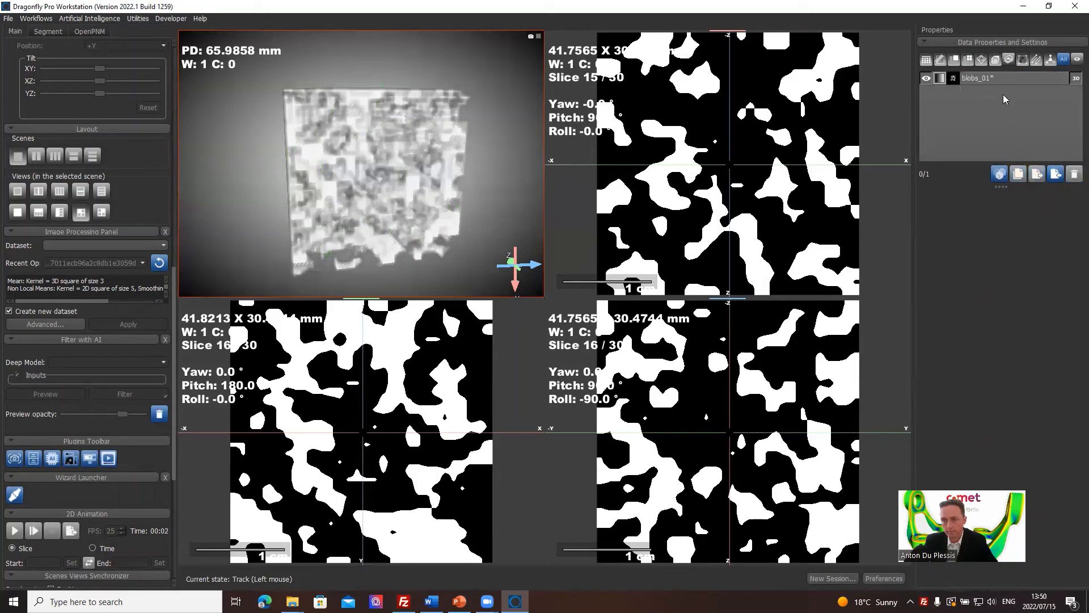
Create a region of interest named "pore space" with the geometry of blobs_01.
{"action": "left_click", "coordinate": [1007, 78]}
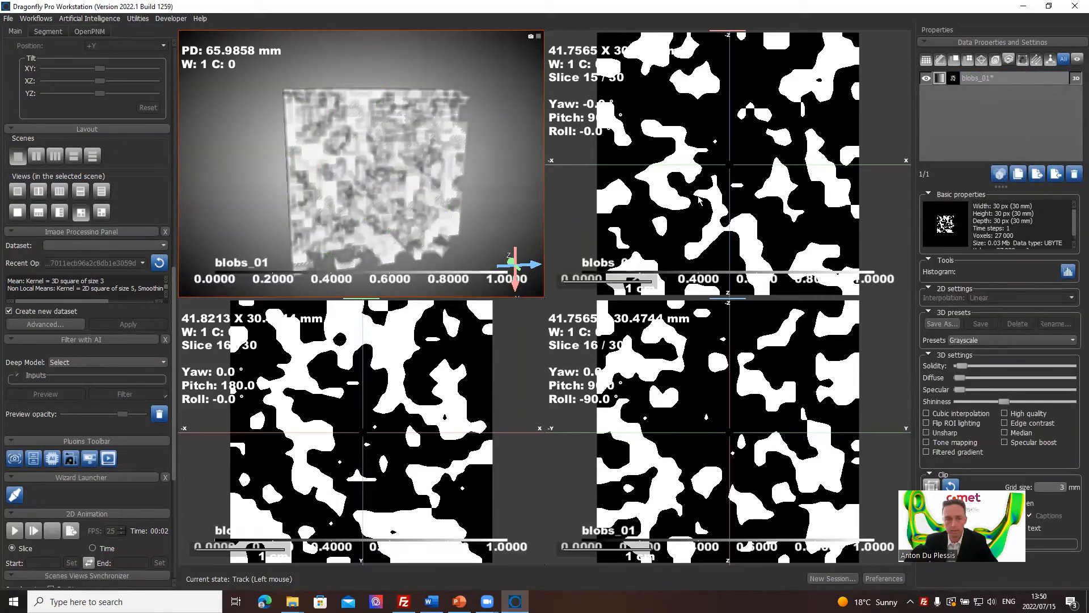
{"action": "left_click", "coordinate": [40, 31]}
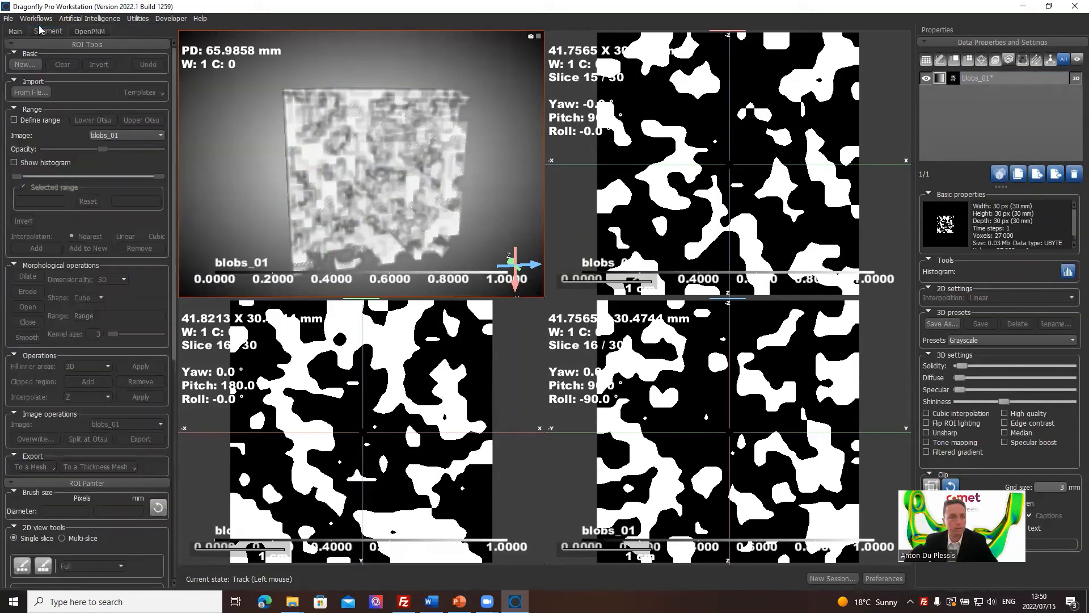
{"action": "left_click", "coordinate": [26, 65]}
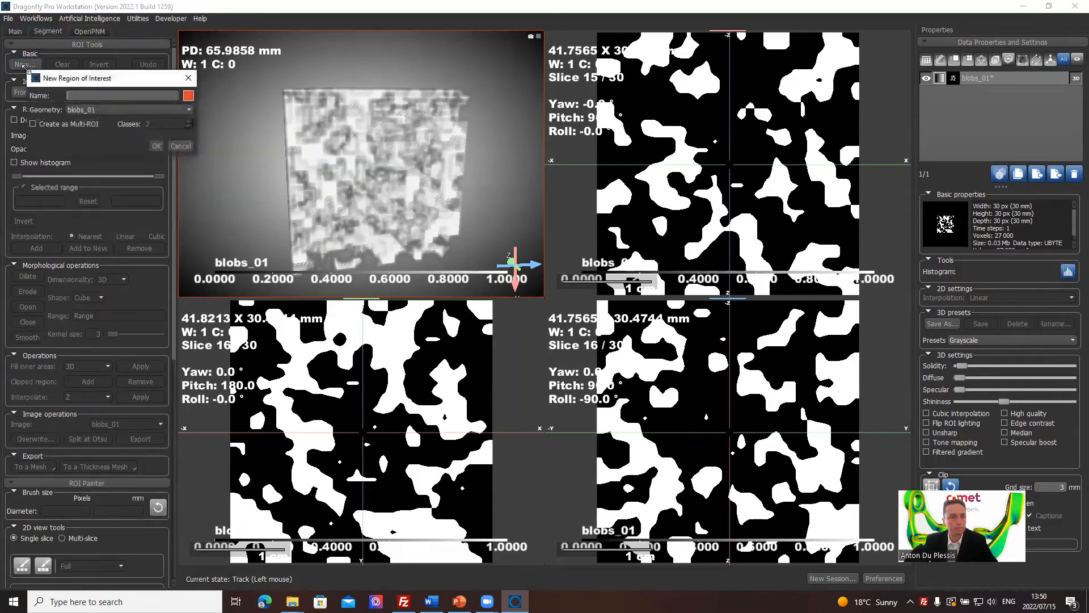
{"action": "type", "text": "pore space"}
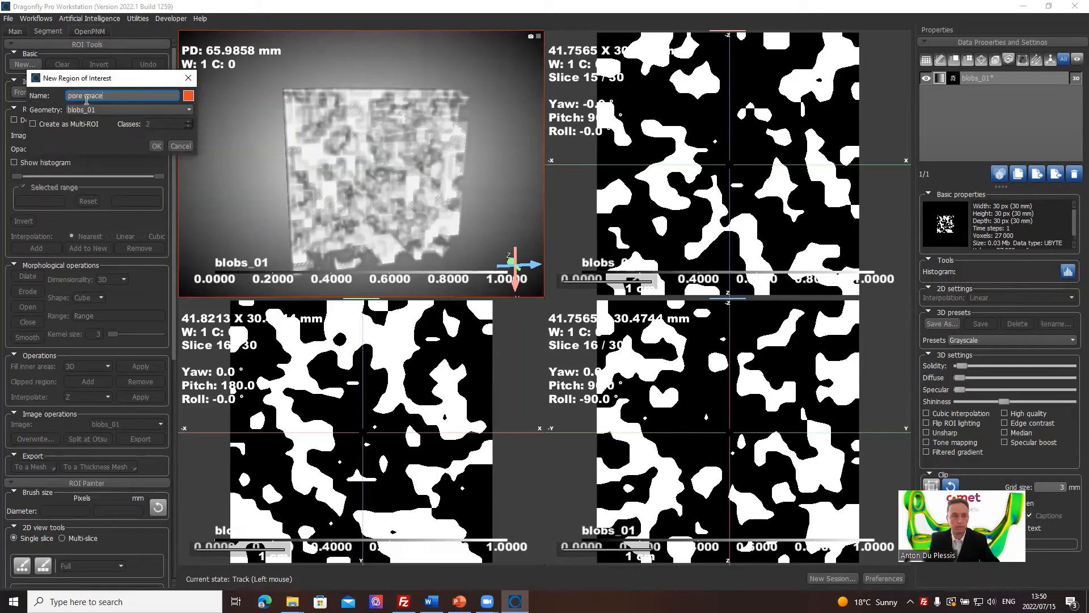
{"action": "key", "text": "Return"}
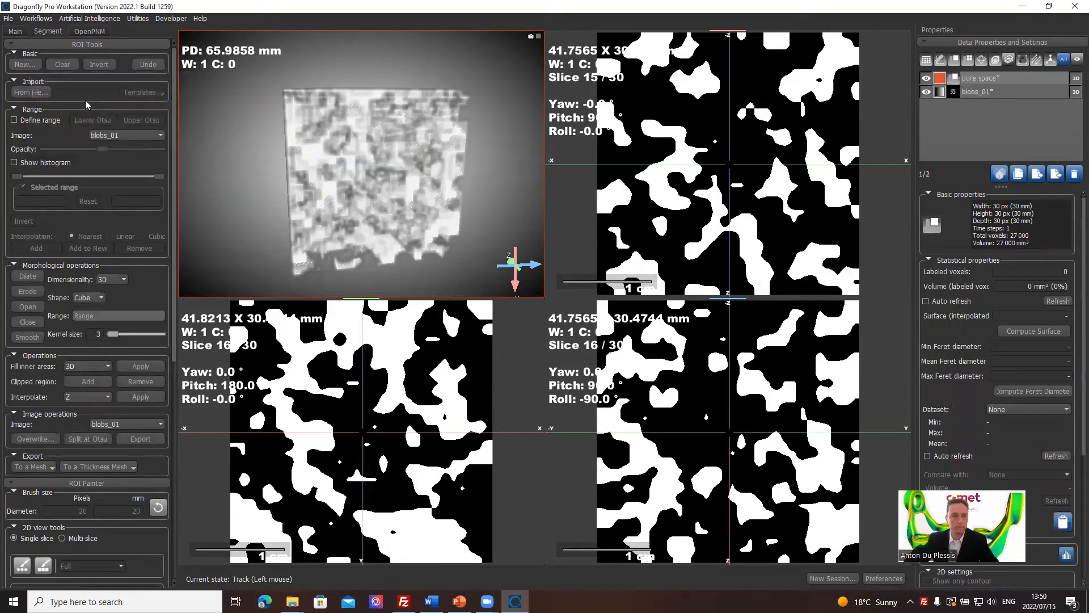
Define the range on blobs_01 with the Lower Otsu threshold and add it to the pore space ROI.
{"action": "left_click", "coordinate": [22, 120]}
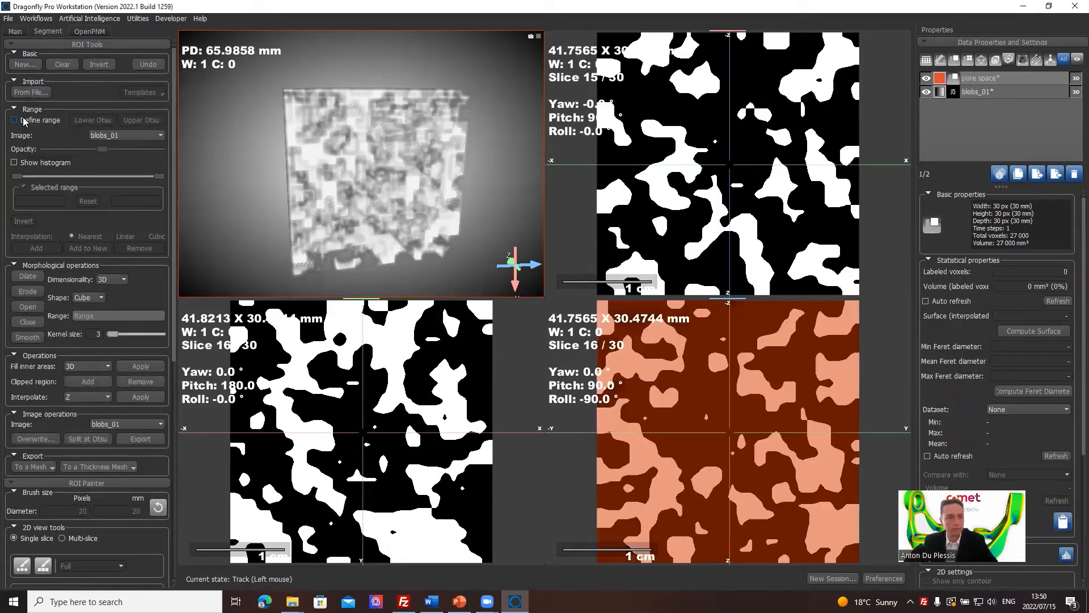
{"action": "left_click", "coordinate": [93, 120]}
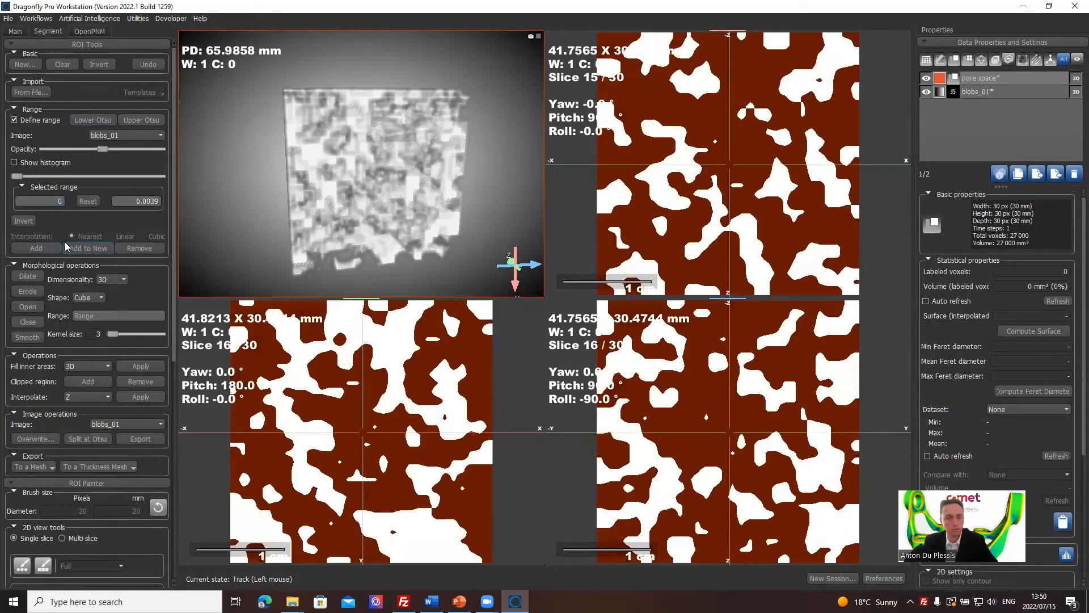
{"action": "left_click", "coordinate": [36, 252]}
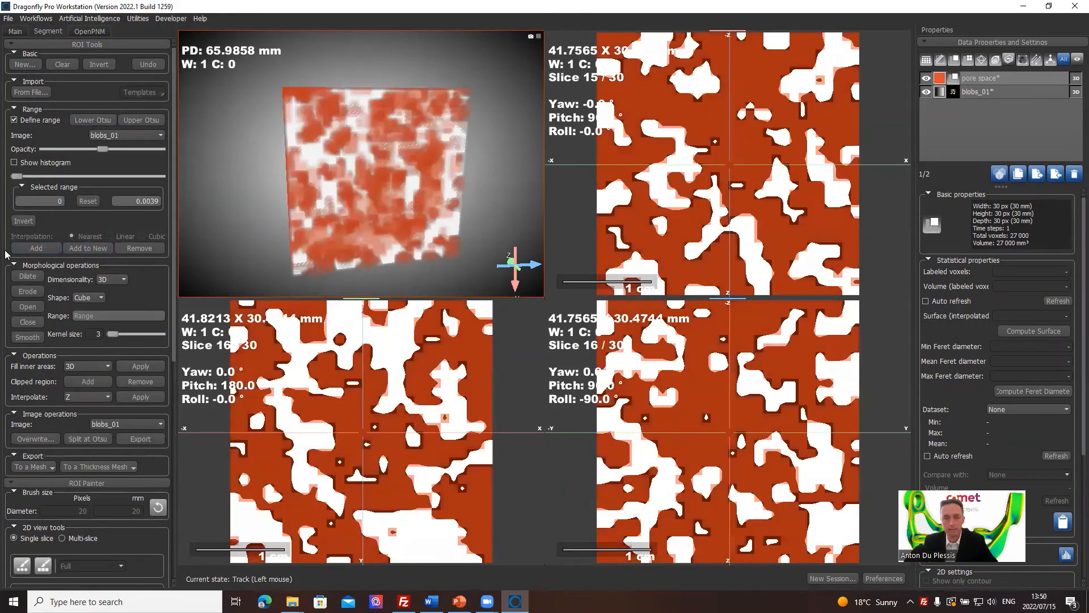
Create a sparse graph from the pore space ROI.
{"action": "left_click", "coordinate": [990, 80]}
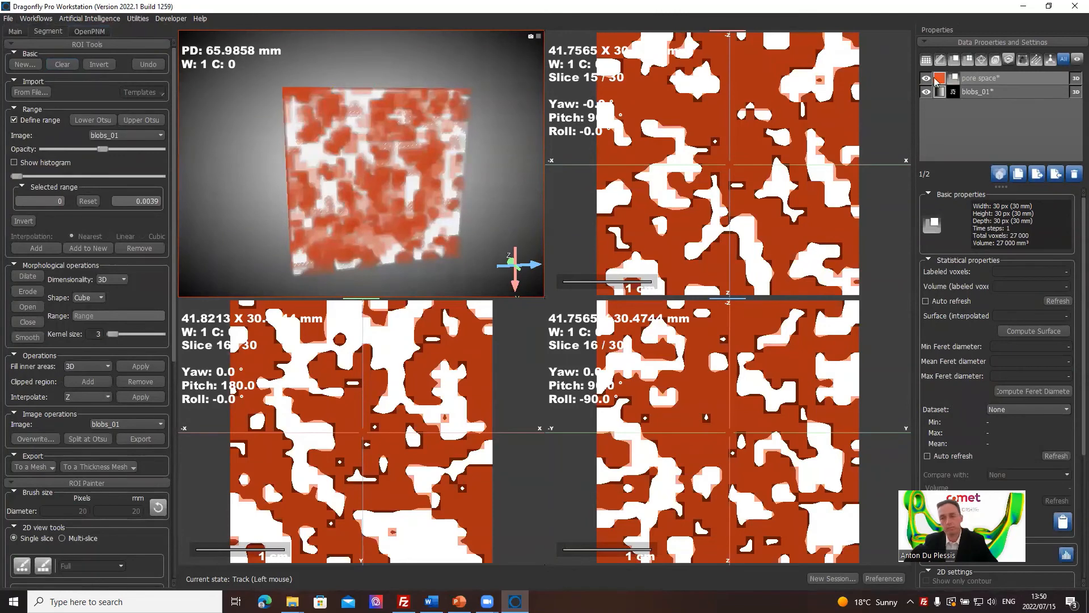
{"action": "right_click", "coordinate": [986, 81]}
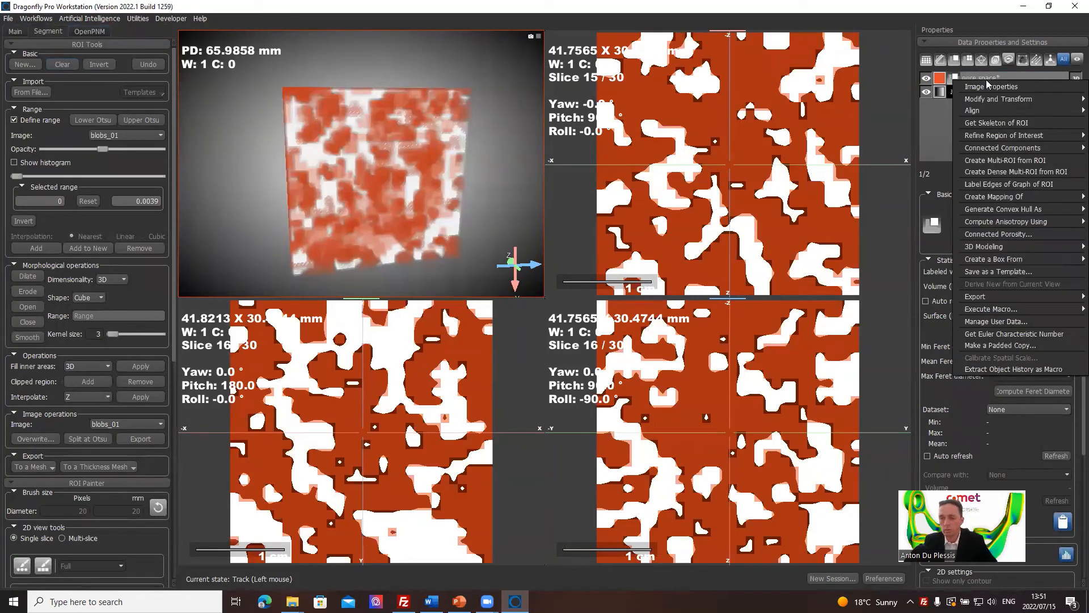
{"action": "mouse_move", "coordinate": [1036, 195]}
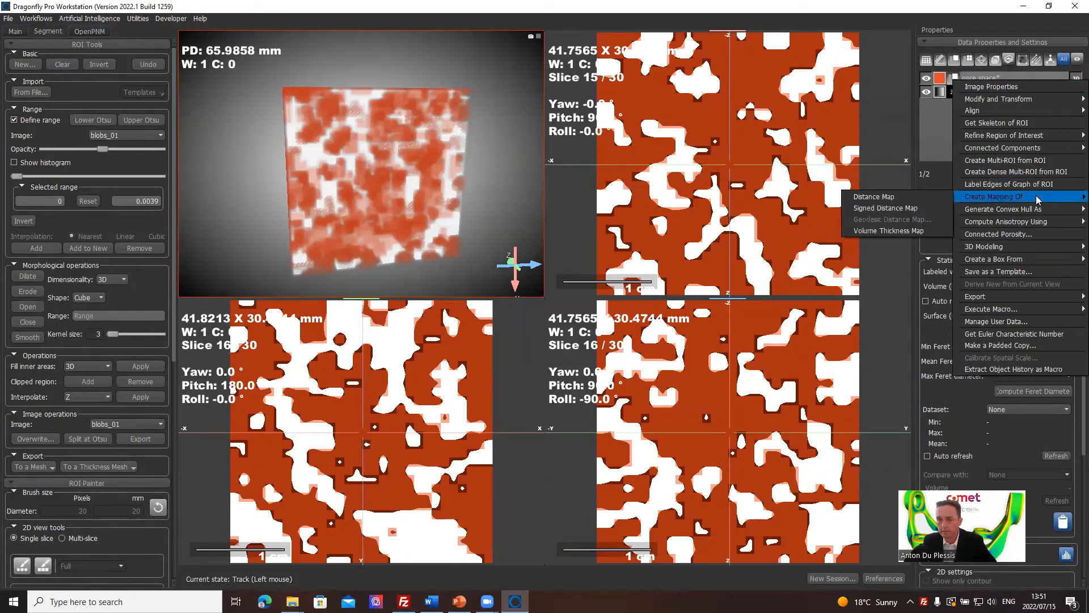
{"action": "mouse_move", "coordinate": [1027, 245]}
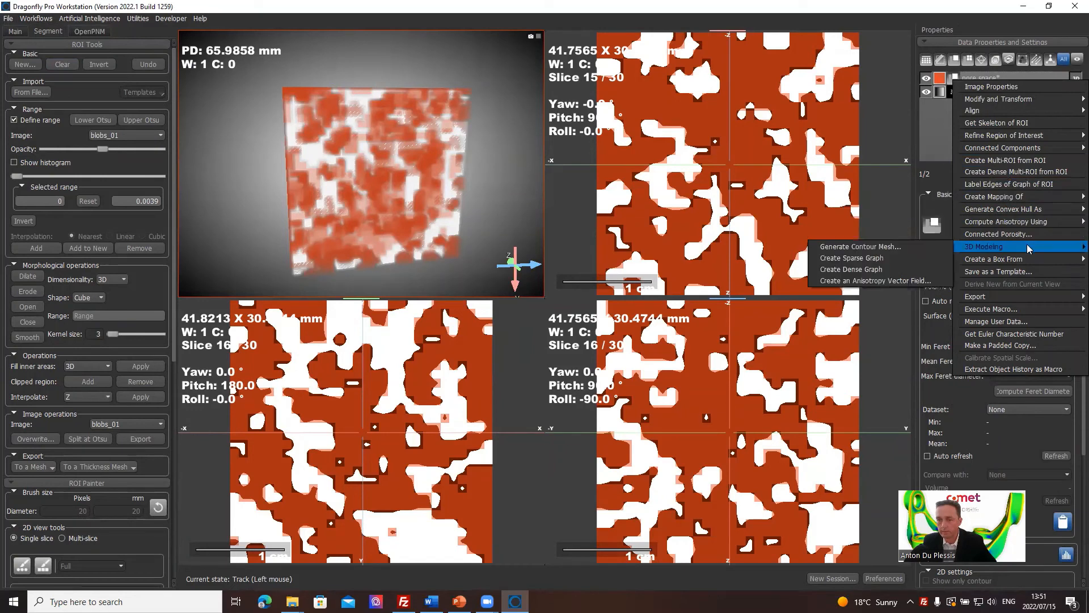
{"action": "left_click", "coordinate": [885, 258]}
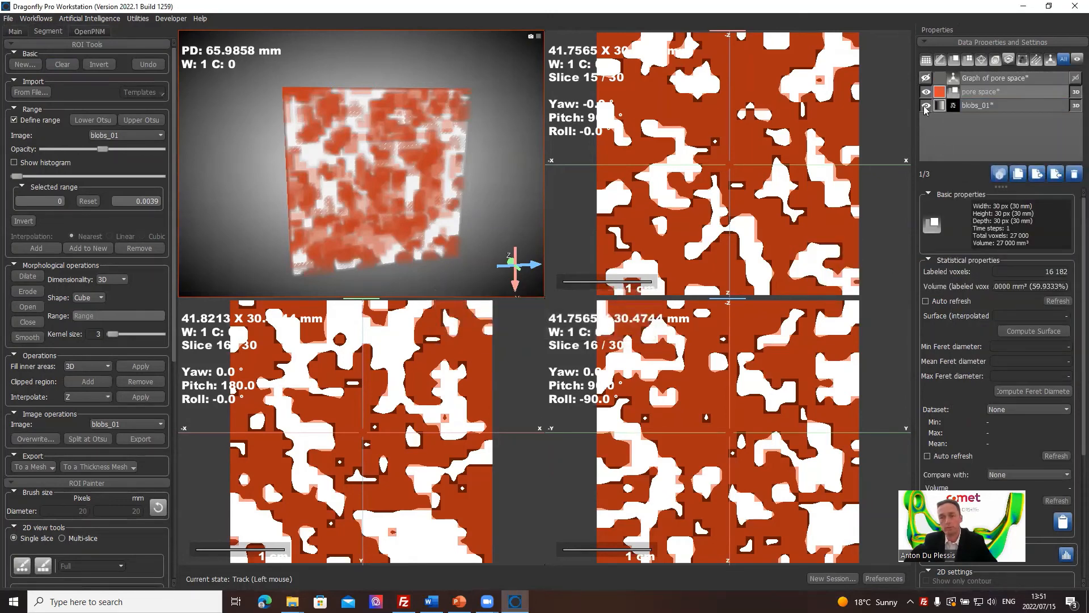
Show the pore space graph alone in an enlarged 3D view, hiding the pore space ROI and blobs_01.
{"action": "left_click", "coordinate": [926, 77]}
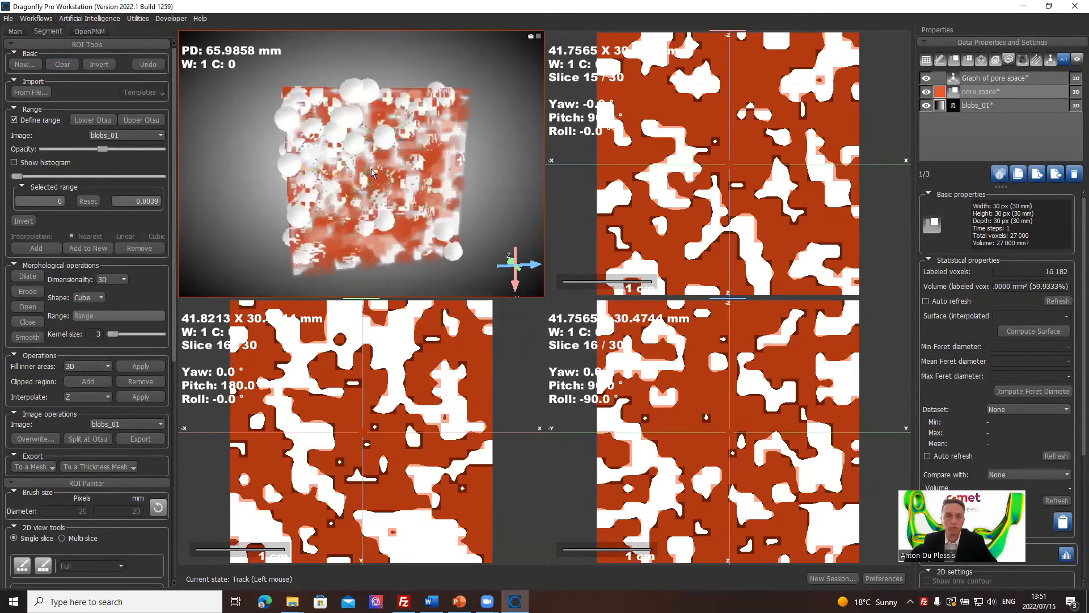
{"action": "left_click_drag", "start_coordinate": [371, 169], "coordinate": [416, 196]}
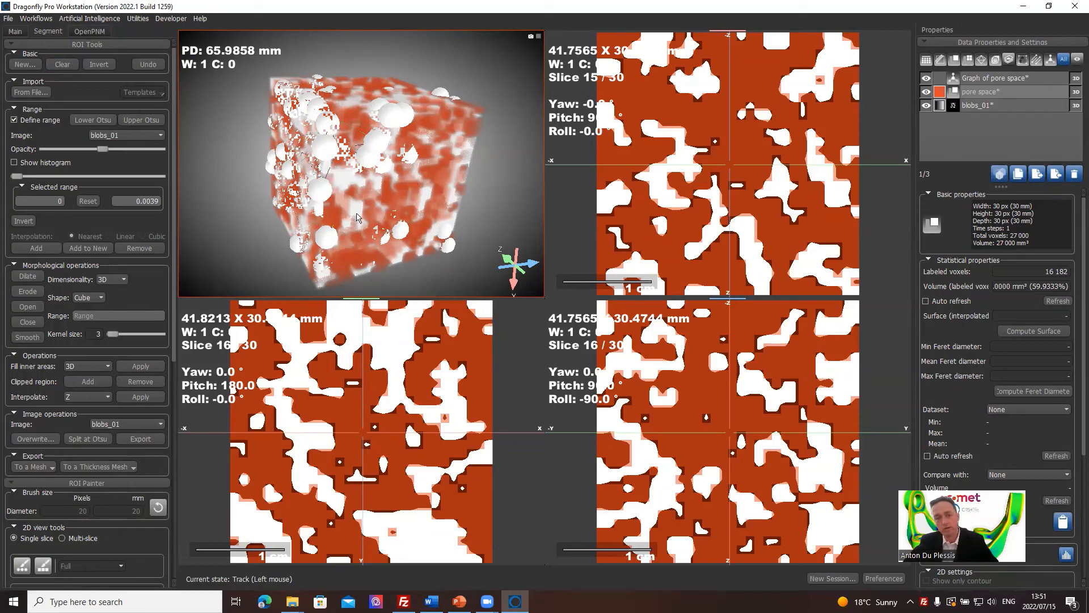
{"action": "left_click_drag", "start_coordinate": [333, 229], "coordinate": [294, 289]}
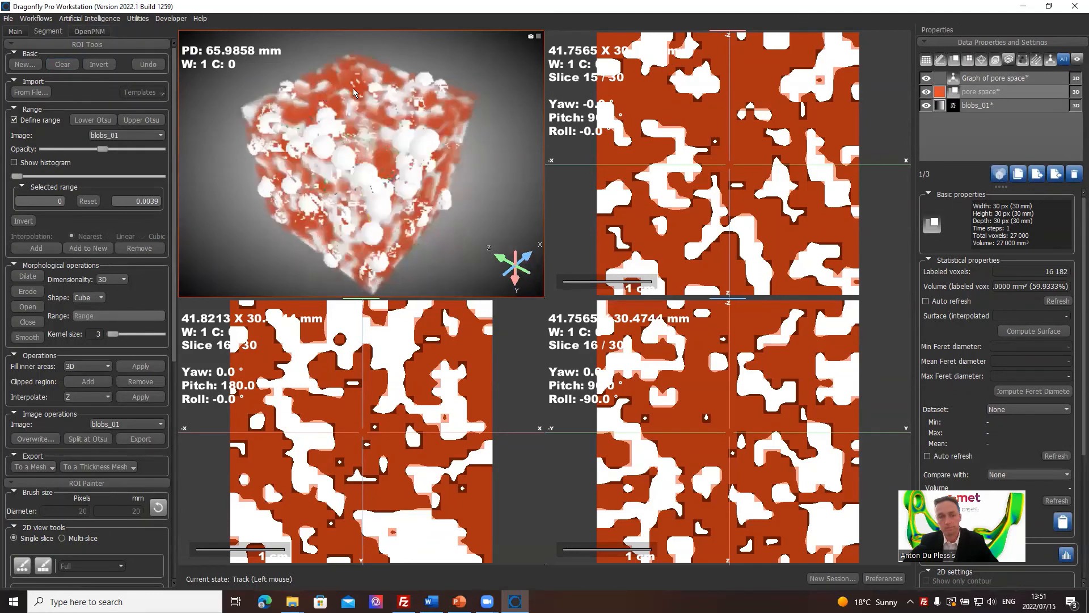
{"action": "left_click", "coordinate": [926, 92]}
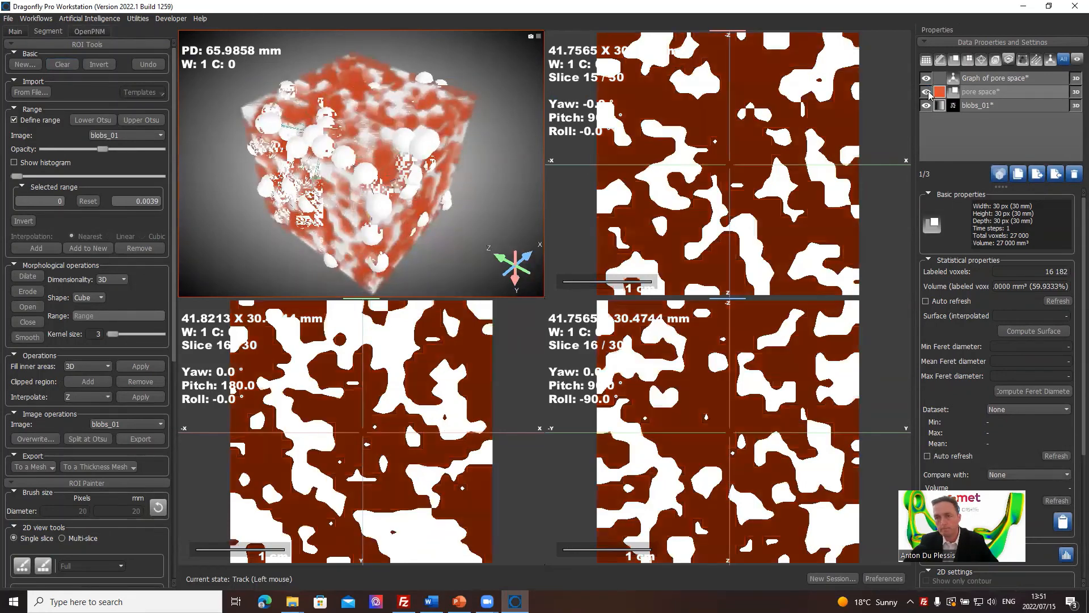
{"action": "left_click", "coordinate": [926, 106]}
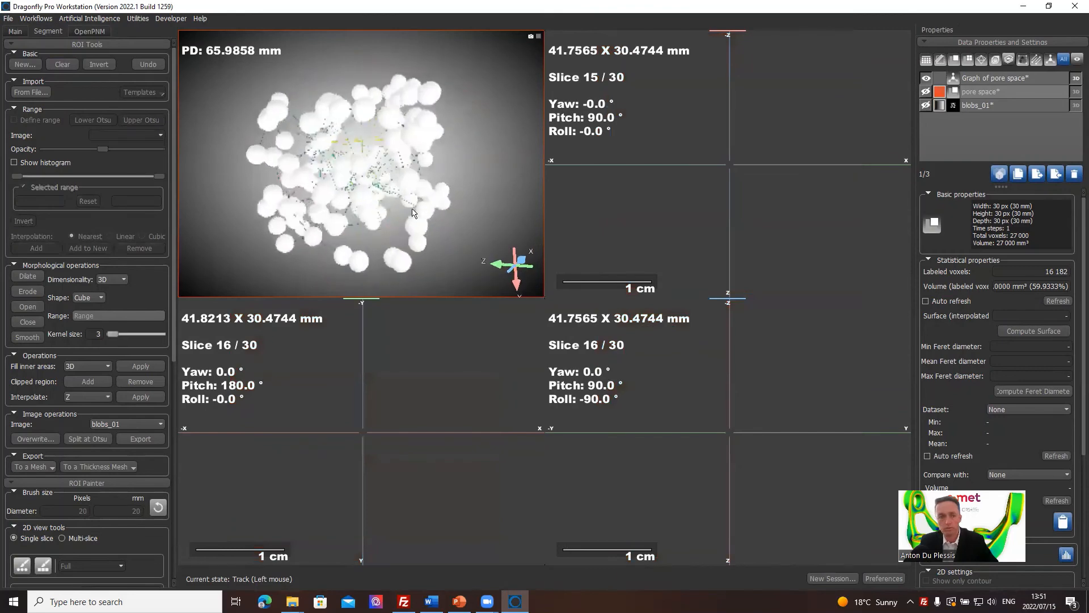
{"action": "double_click", "coordinate": [502, 221]}
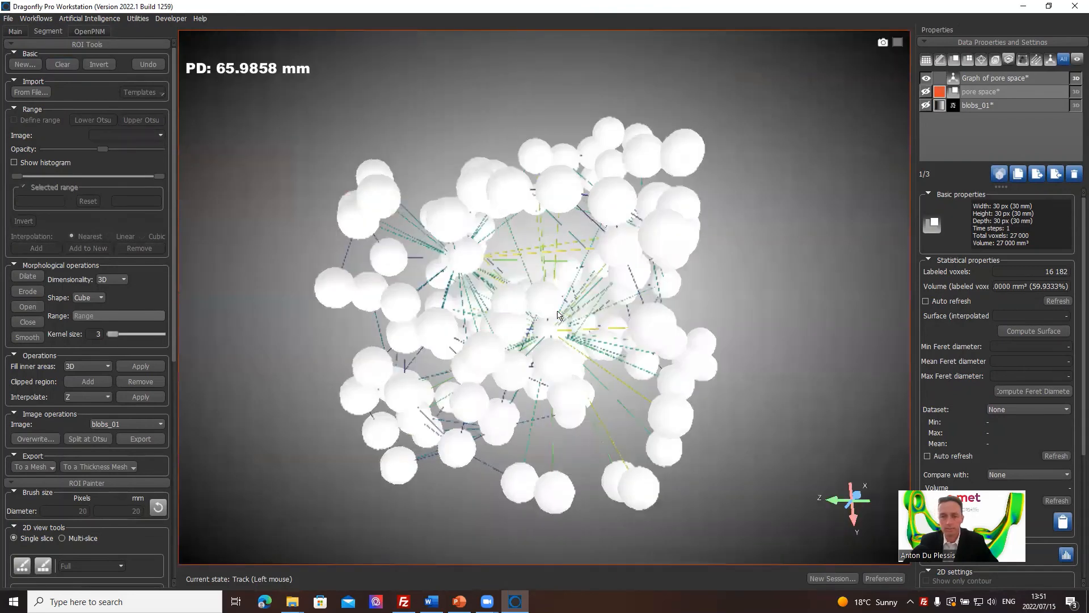
Thicken the sparse graph's edges to about a third of the radius range, shrink its vertices, and view it from another angle.
{"action": "left_click", "coordinate": [998, 79]}
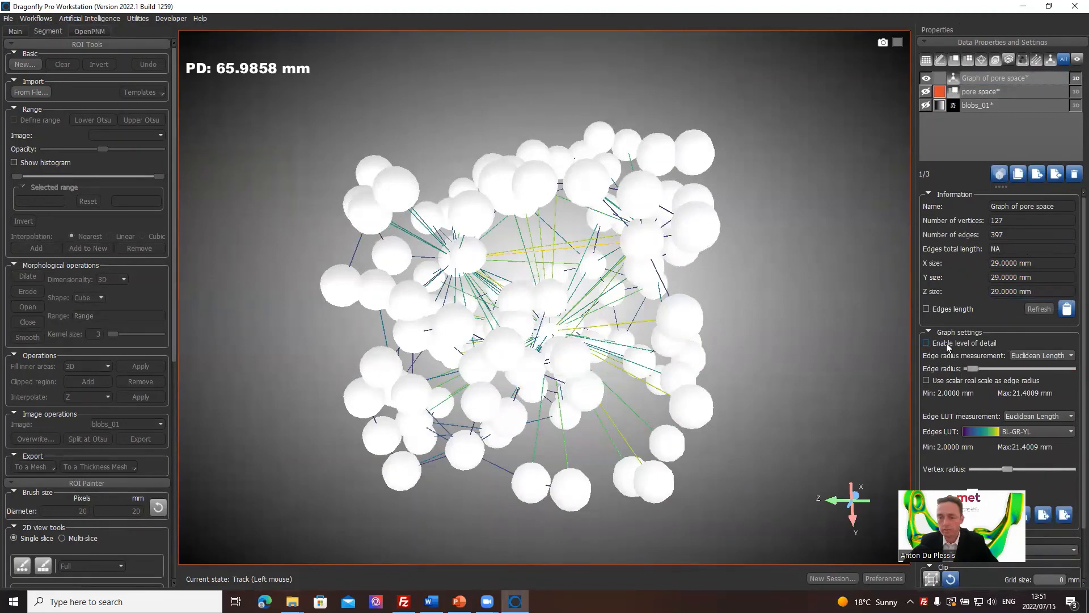
{"action": "left_click", "coordinate": [976, 371]}
{"action": "left_click_drag", "start_coordinate": [976, 371], "coordinate": [1007, 367]}
{"action": "left_click_drag", "start_coordinate": [1005, 469], "coordinate": [986, 467]}
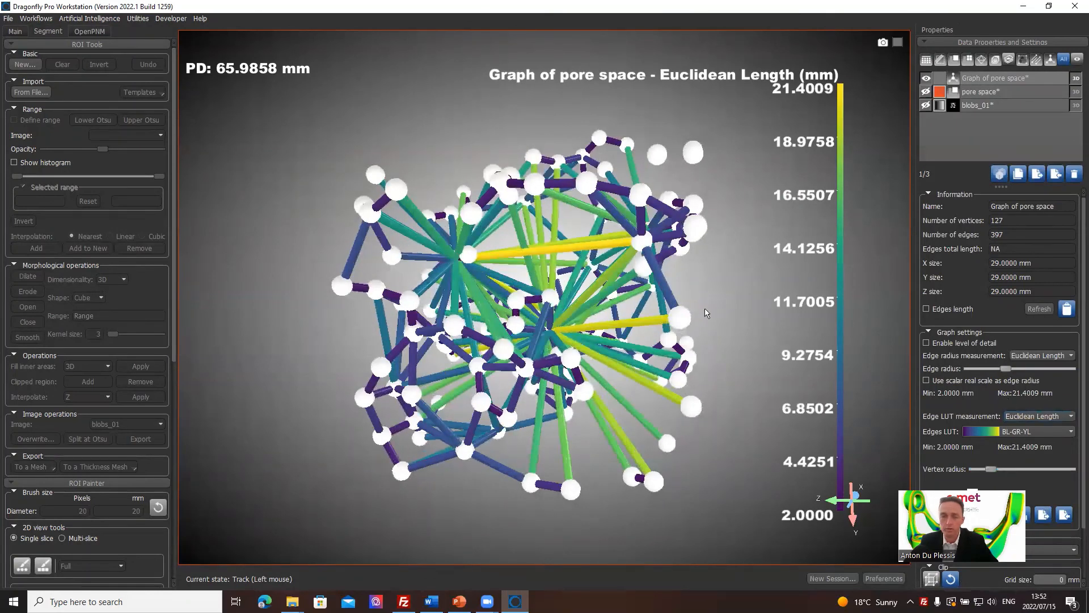
{"action": "left_click_drag", "start_coordinate": [407, 111], "coordinate": [690, 376]}
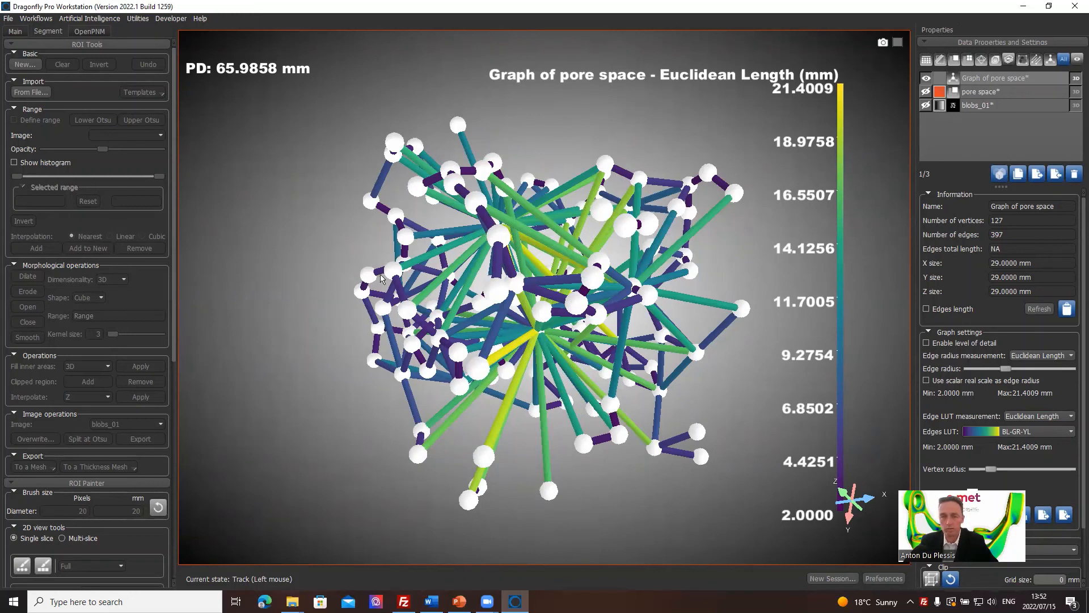
Hide the sparse graph and create a dense graph from the pore space ROI.
{"action": "left_click", "coordinate": [986, 94]}
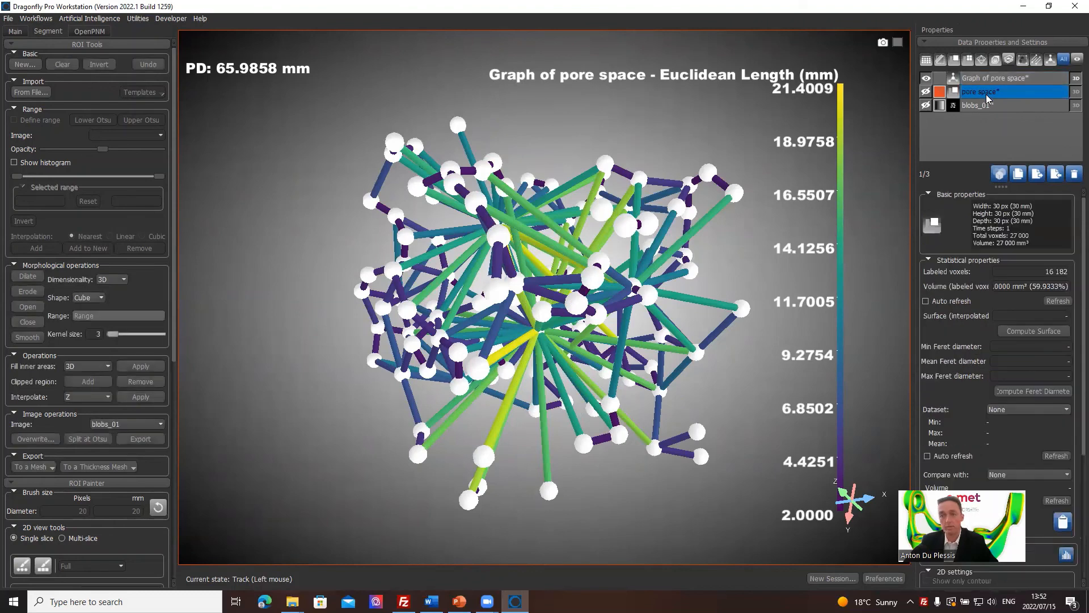
{"action": "left_click", "coordinate": [926, 78]}
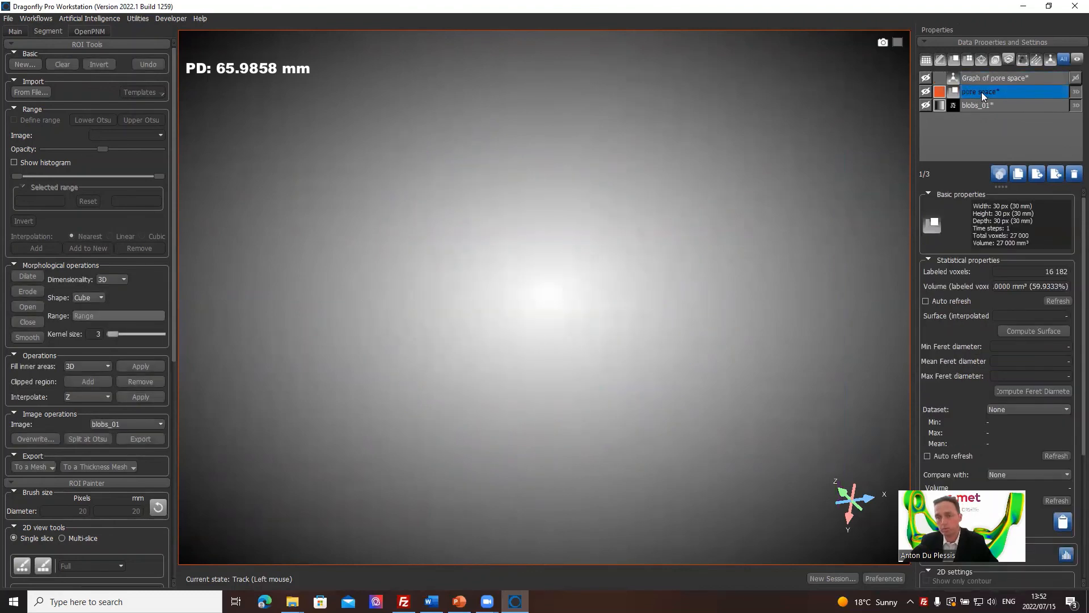
{"action": "left_click", "coordinate": [926, 92]}
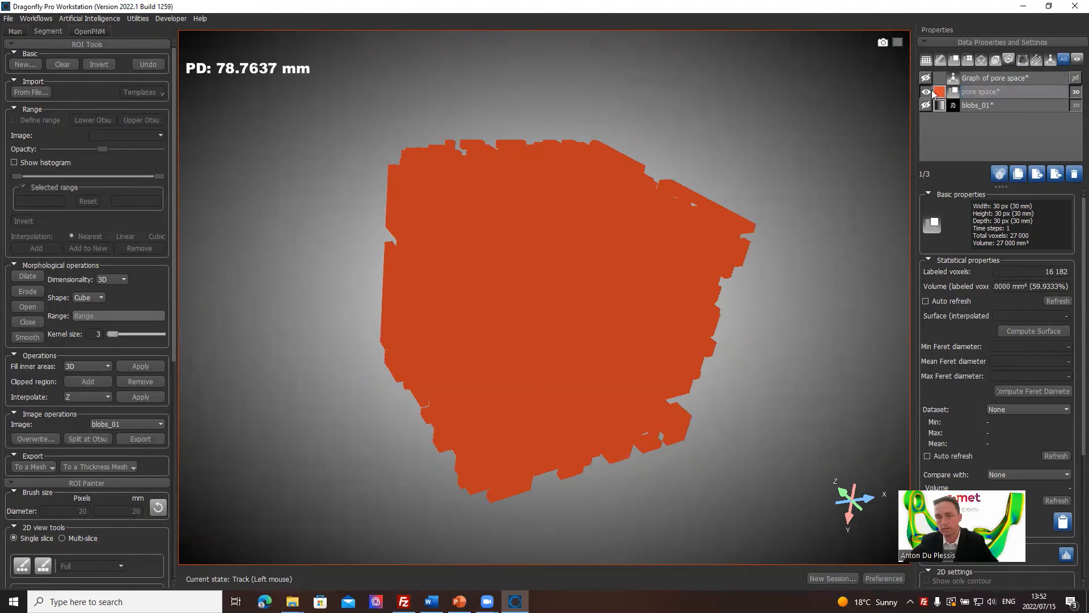
{"action": "left_click", "coordinate": [926, 91]}
{"action": "right_click", "coordinate": [1000, 93]}
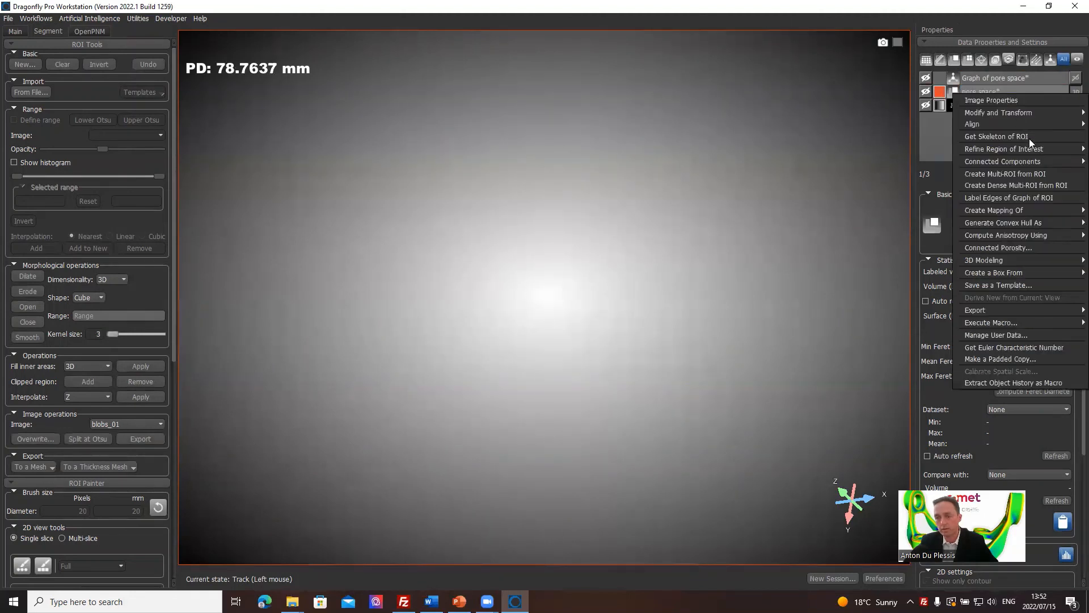
{"action": "mouse_move", "coordinate": [1015, 259]}
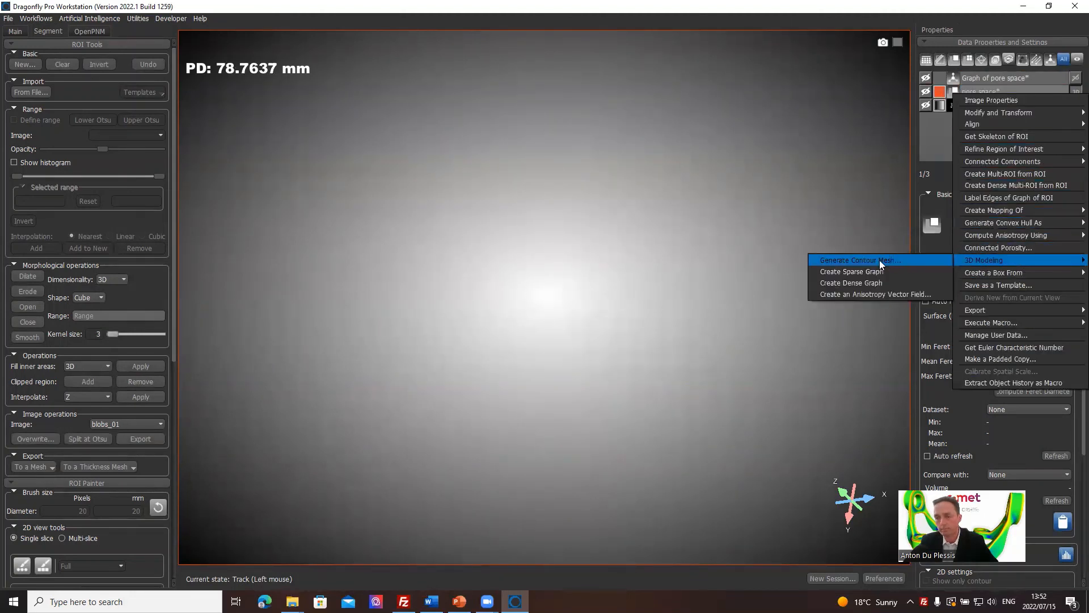
{"action": "left_click", "coordinate": [877, 280]}
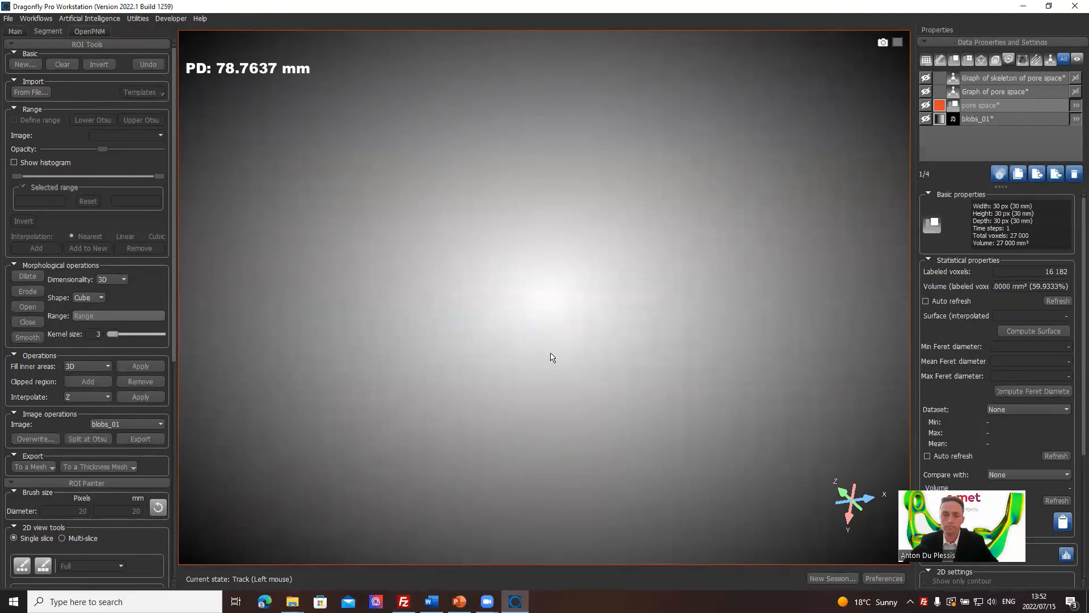
Show the graph of the pore space skeleton in the enlarged 3D view and examine it from several angles.
{"action": "left_click", "coordinate": [926, 80]}
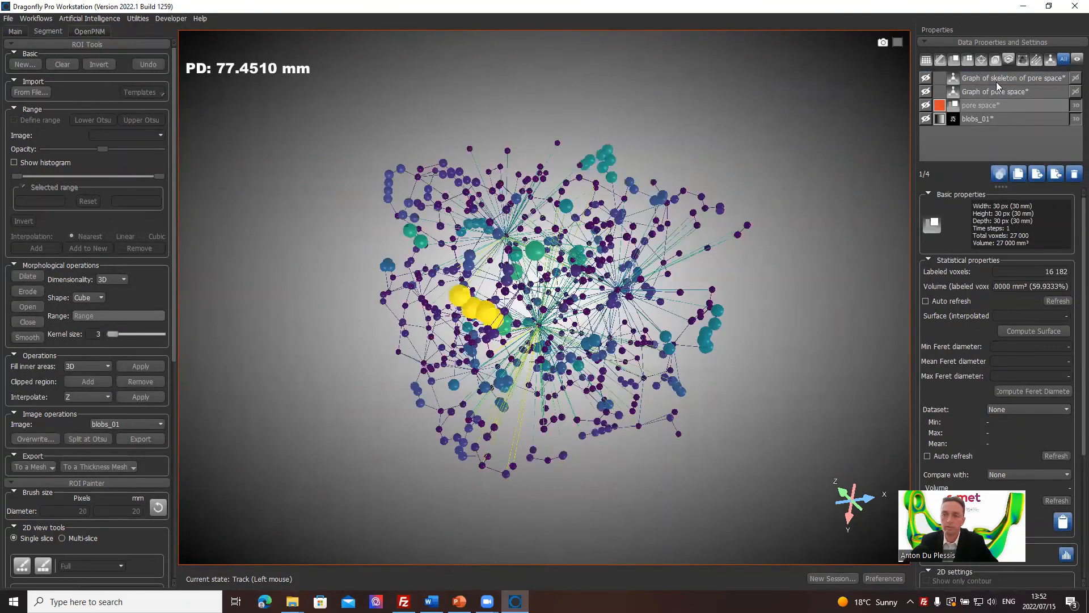
{"action": "left_click_drag", "start_coordinate": [542, 348], "coordinate": [538, 404]}
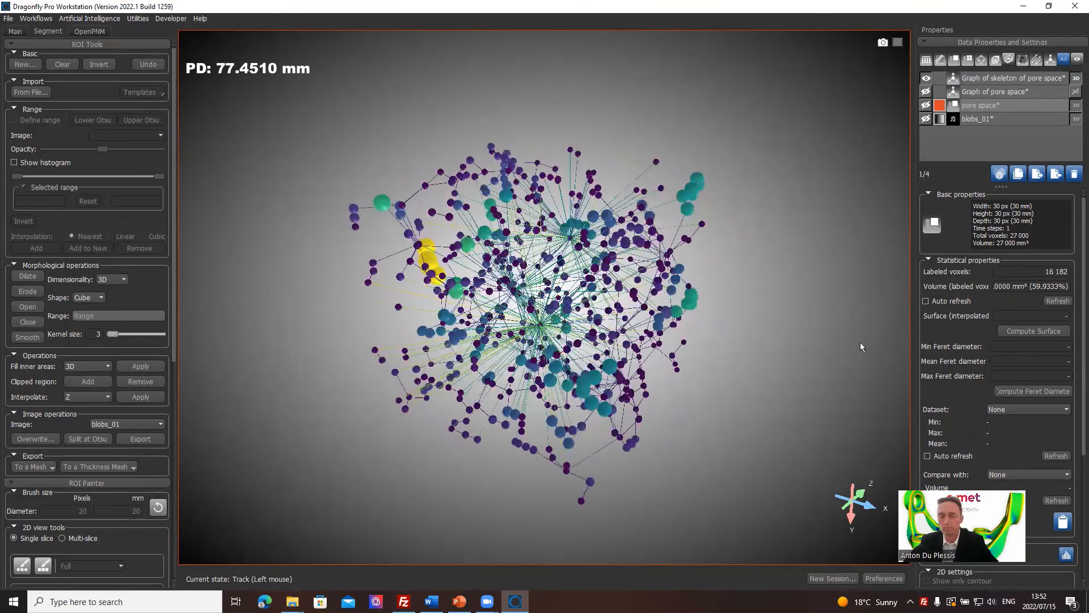
{"action": "double_click", "coordinate": [705, 342]}
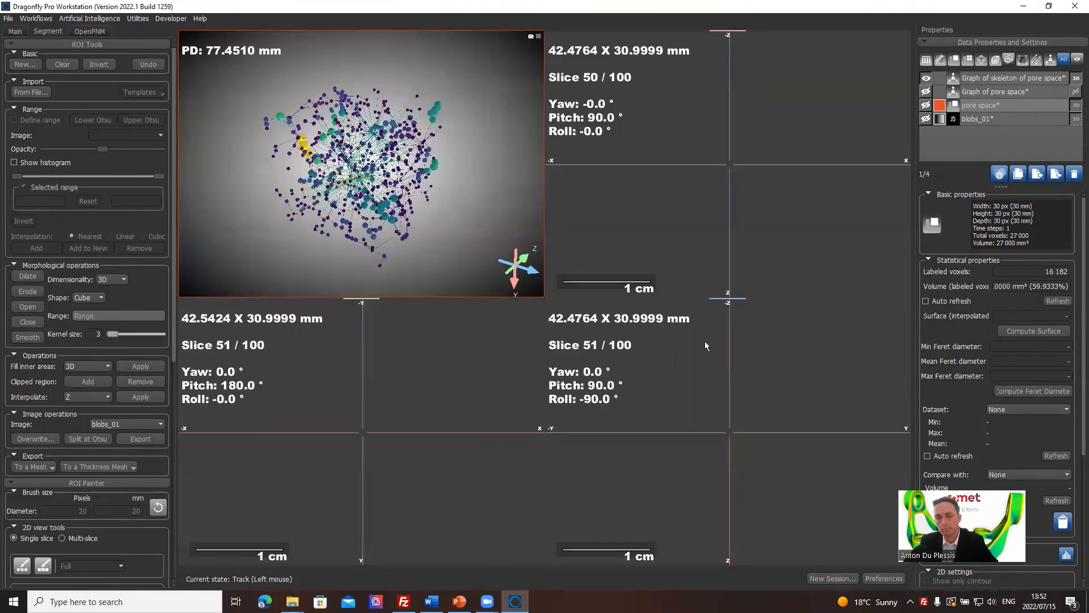
{"action": "double_click", "coordinate": [406, 173]}
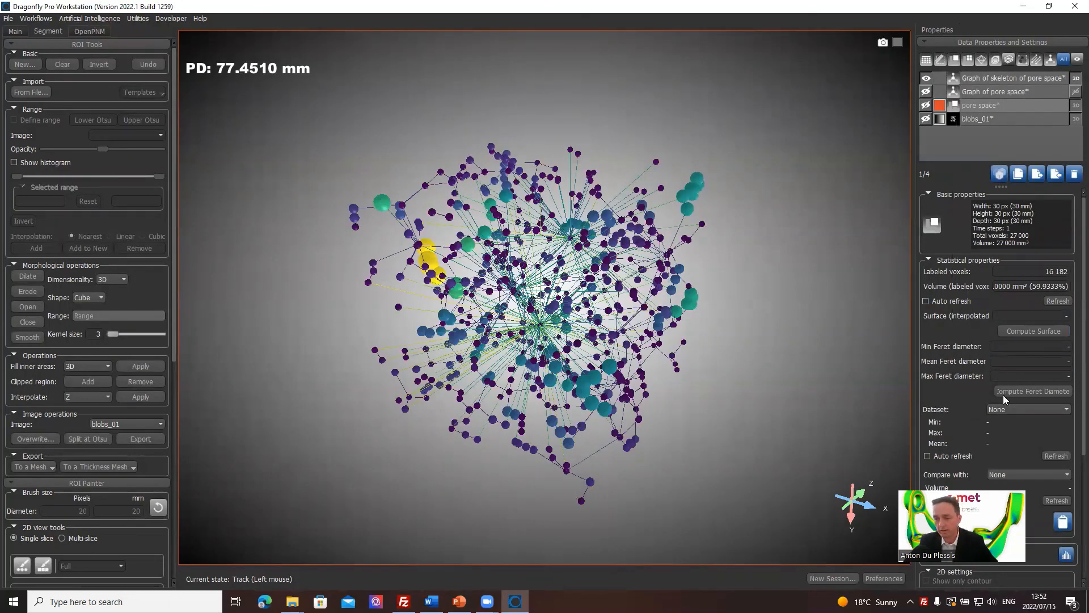
{"action": "left_click_drag", "start_coordinate": [799, 393], "coordinate": [898, 392]}
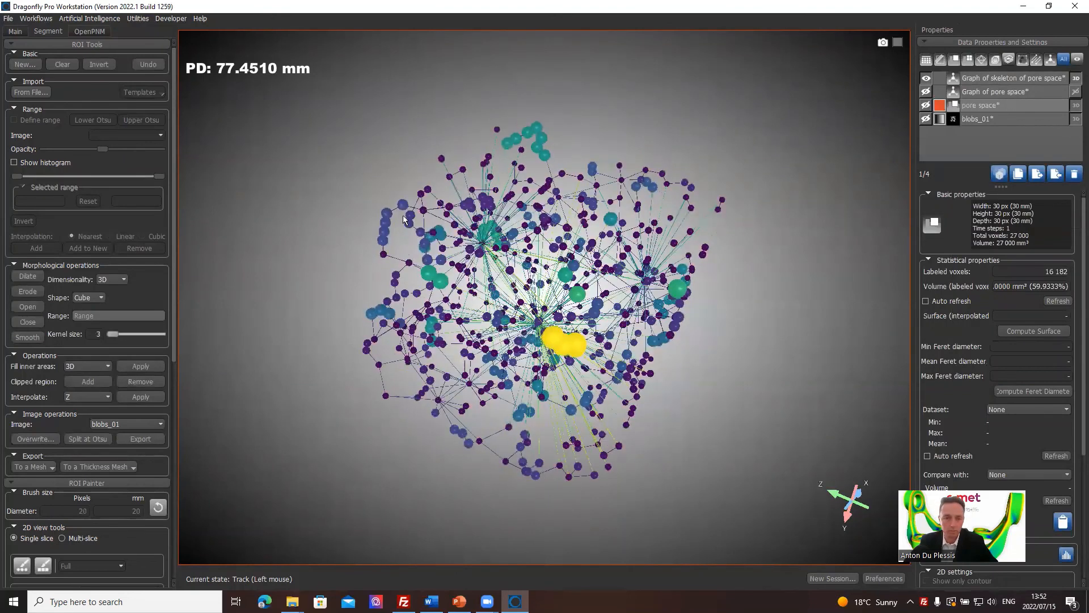
{"action": "left_click_drag", "start_coordinate": [451, 239], "coordinate": [376, 303]}
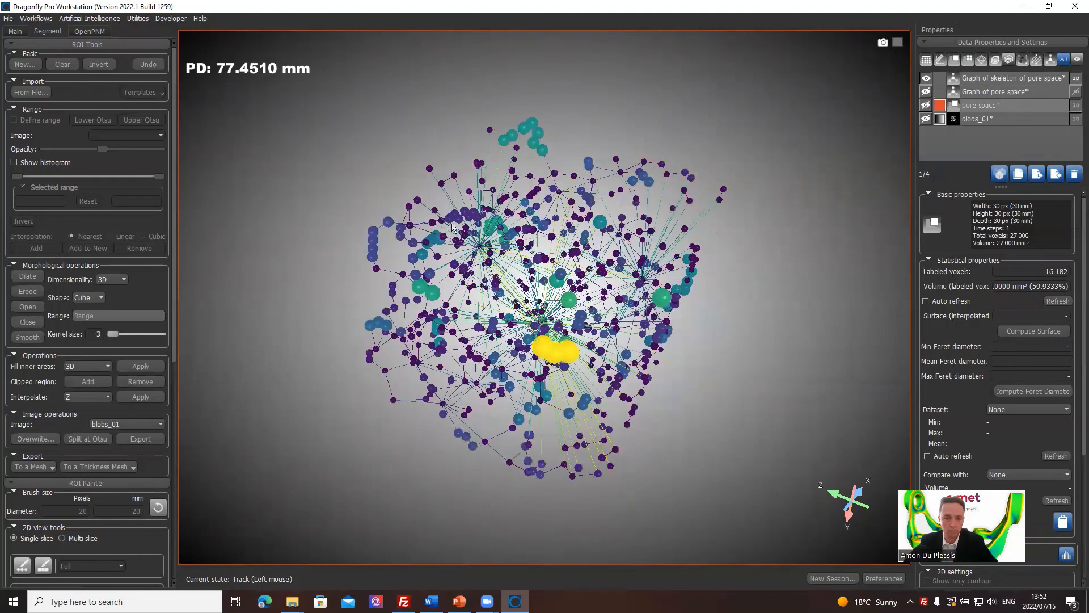